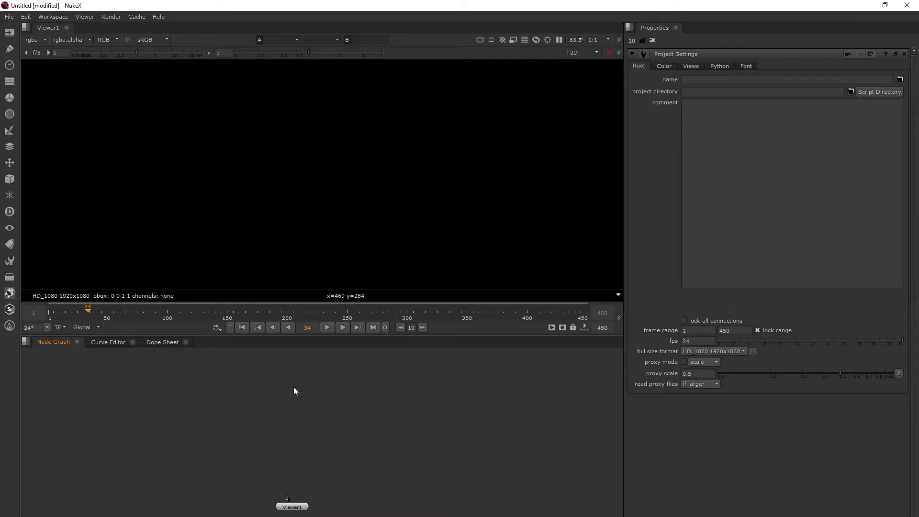
- Start a Read node and set its file browser path to E:\My Youtube\VFX Magic\Row footage, copied from File Explorer
key(r)
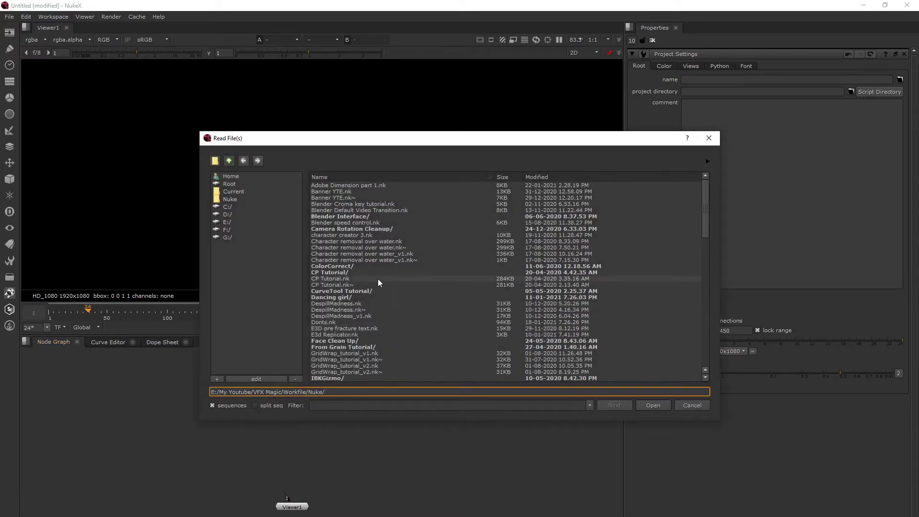
drag(453, 144, 445, 143)
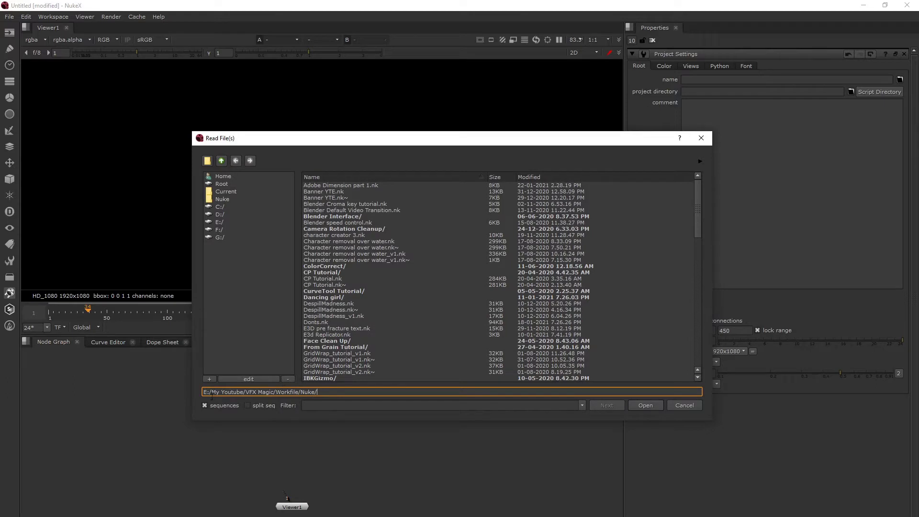
drag(203, 392, 318, 391)
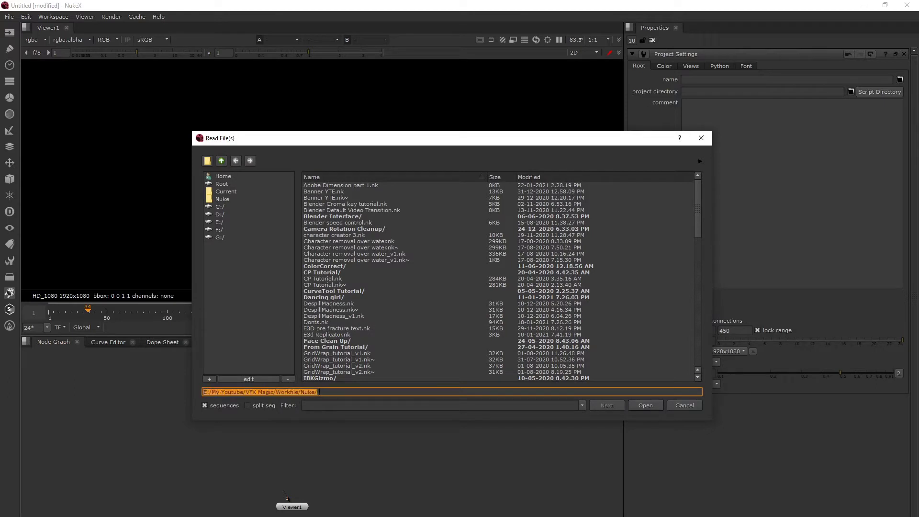
click(319, 392)
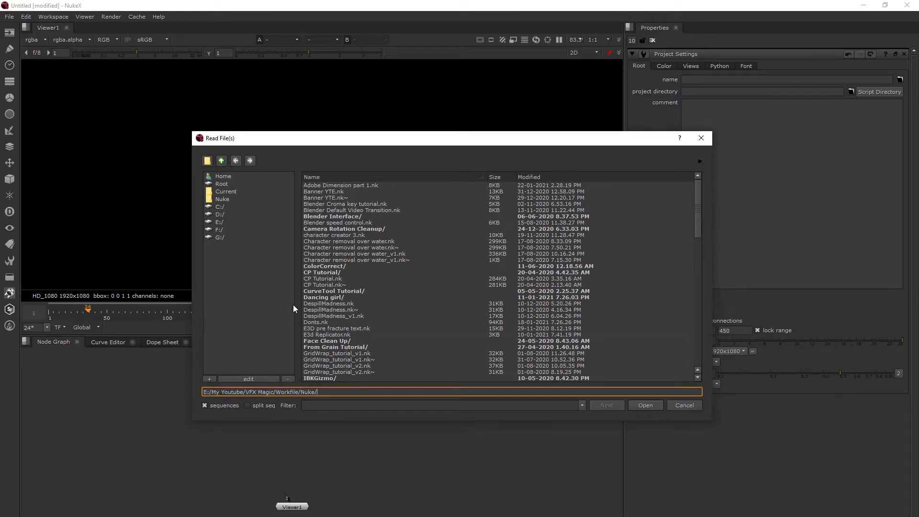
key(ctrl+a)
mouse_move(270, 516)
click(218, 503)
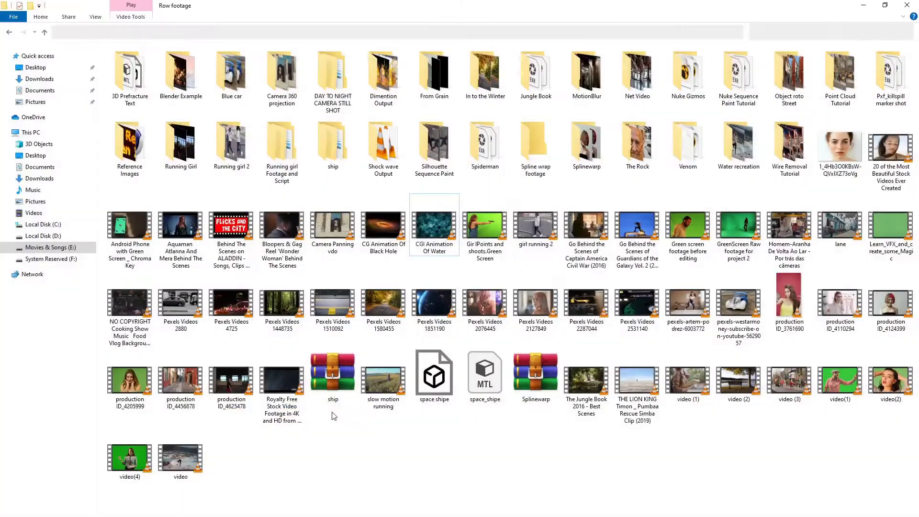
click(285, 33)
key(ctrl+c)
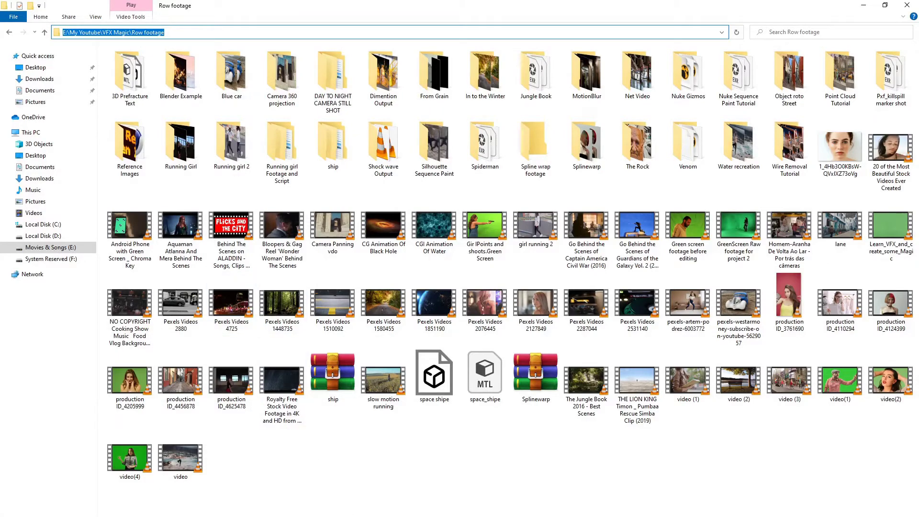
key(alt+Tab)
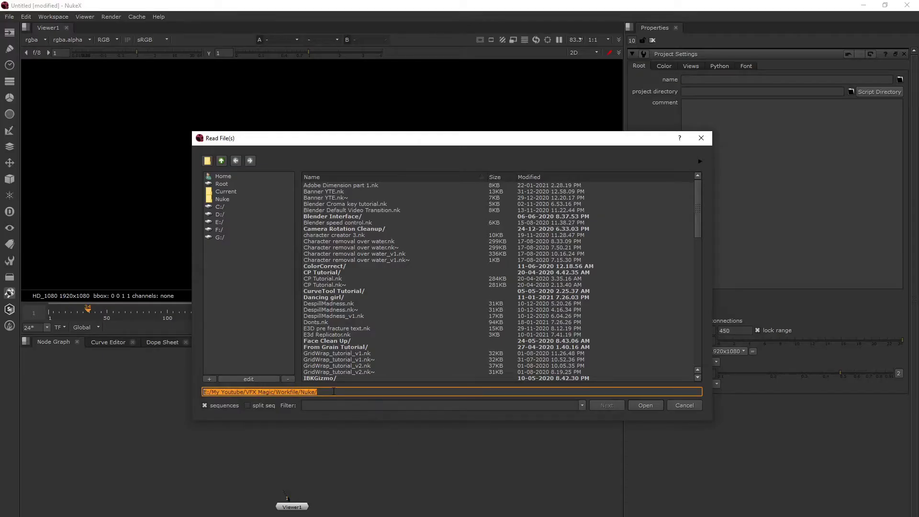
key(ctrl+v)
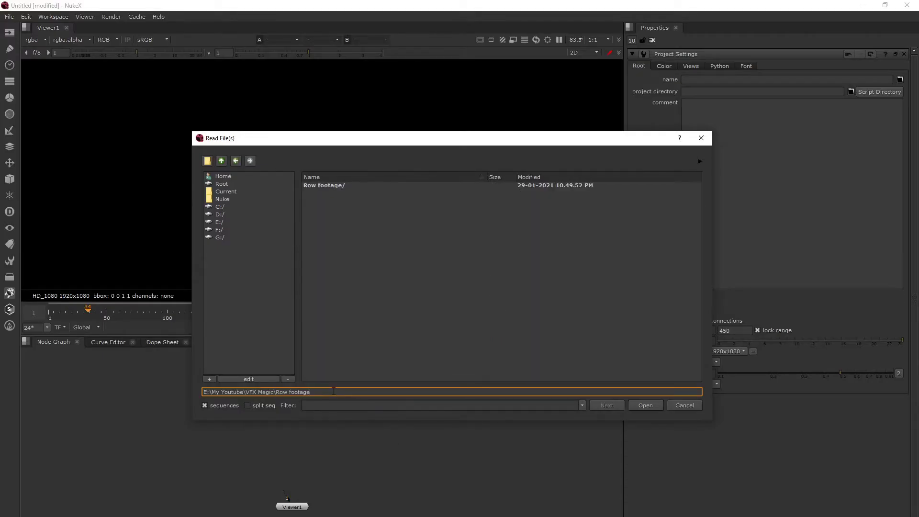
- Load Android Phone with Green Screen _ Chroma Key.mp4 from the Row footage folder and show it in the viewer
double_click(332, 185)
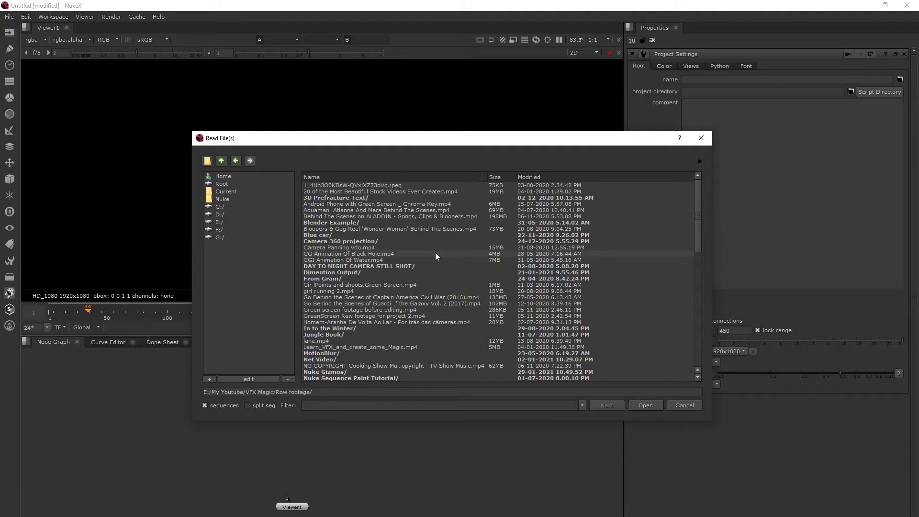
click(372, 203)
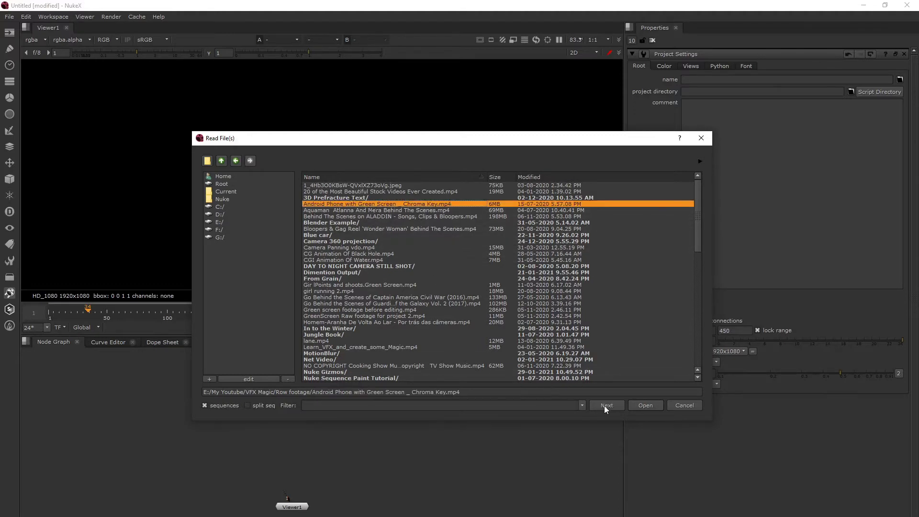
click(645, 405)
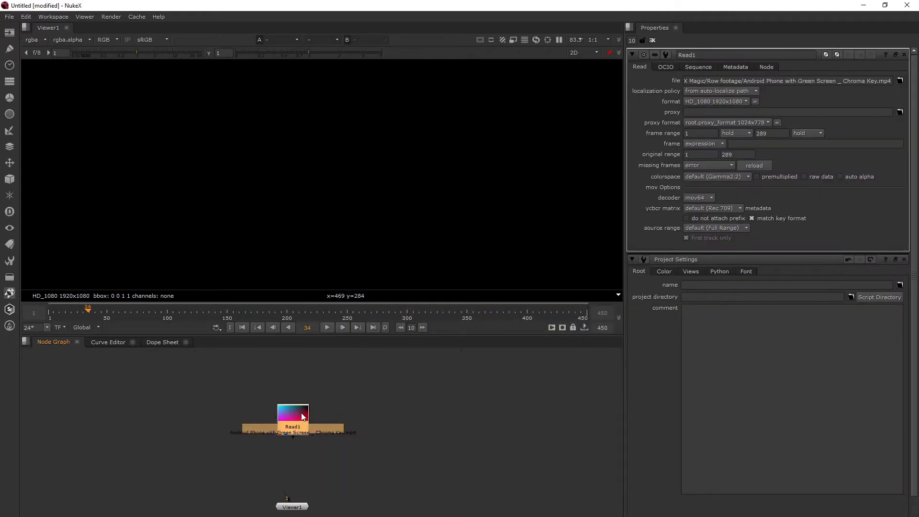
key(1)
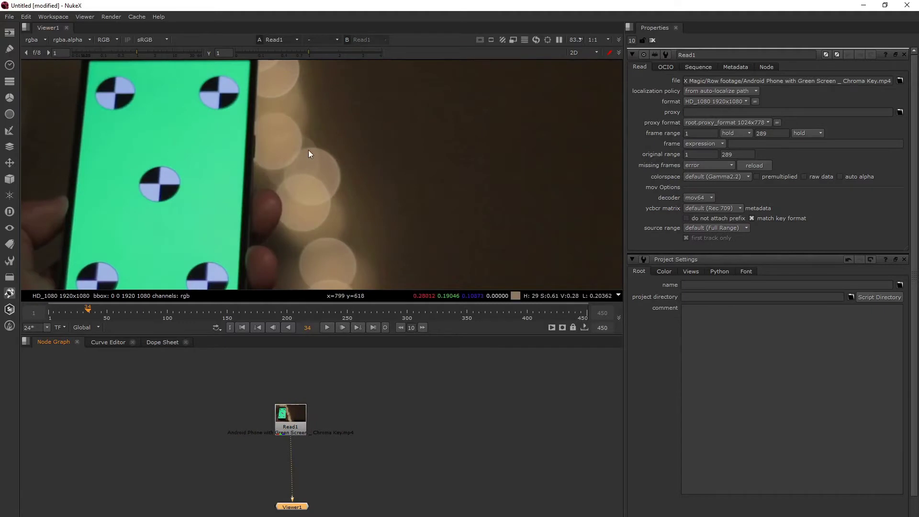
scroll(308, 150, down, 5)
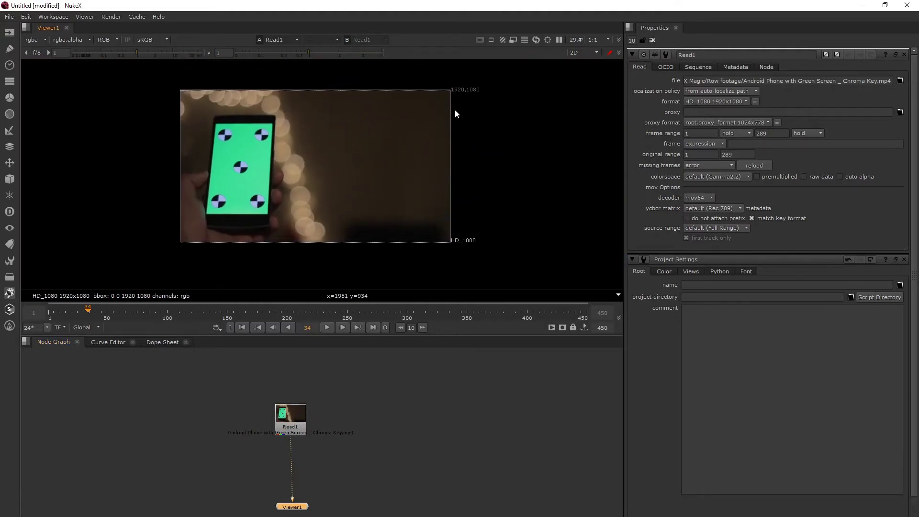
- Bring up the project settings and limit the number of open property panels to 1
click(385, 411)
key(s)
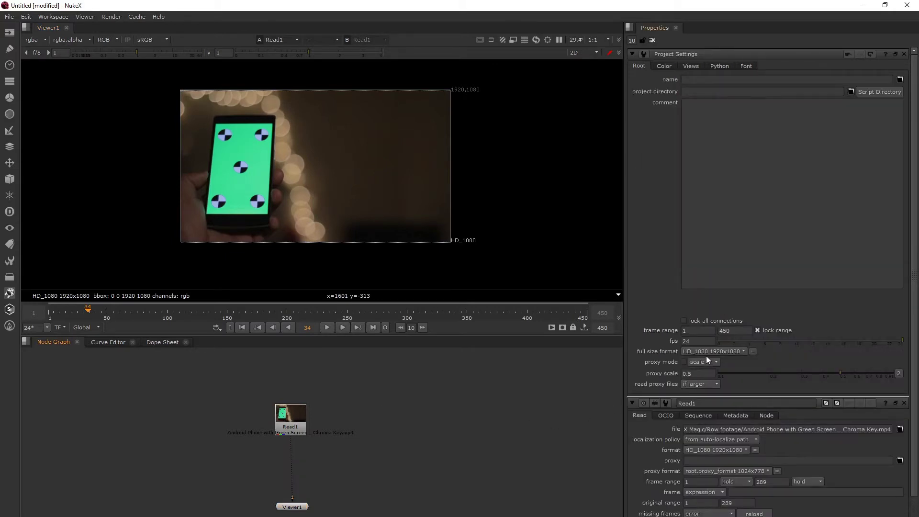
key(BackSpace)
key(Return)
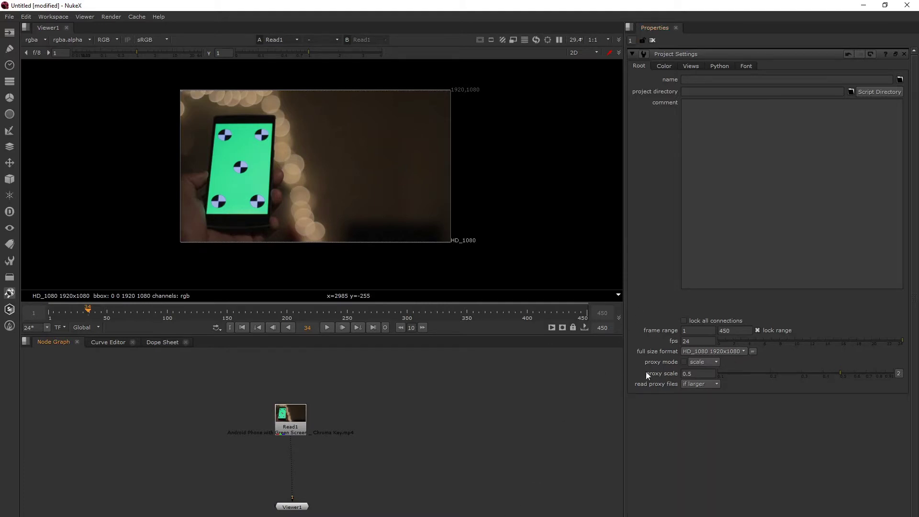
- Set the project's full size format to HD_1080 1920x1080 and open the Read1 node's properties
click(700, 351)
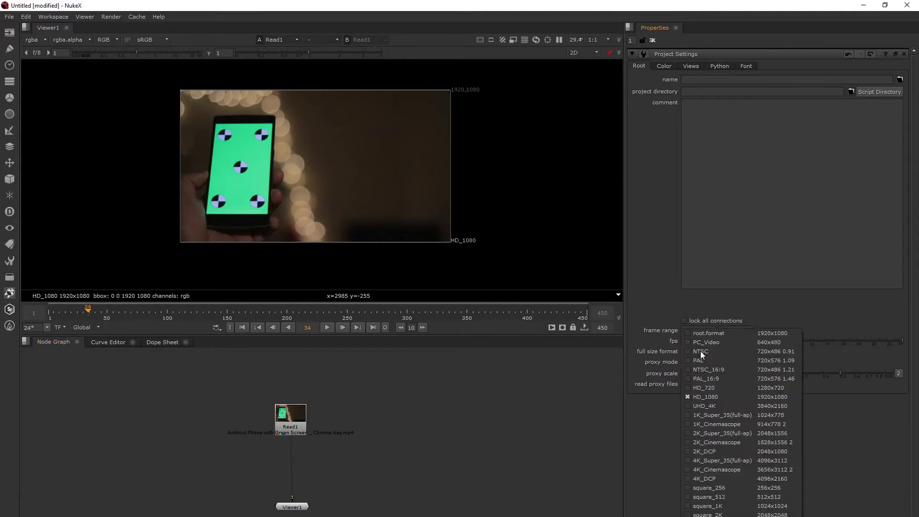
click(713, 398)
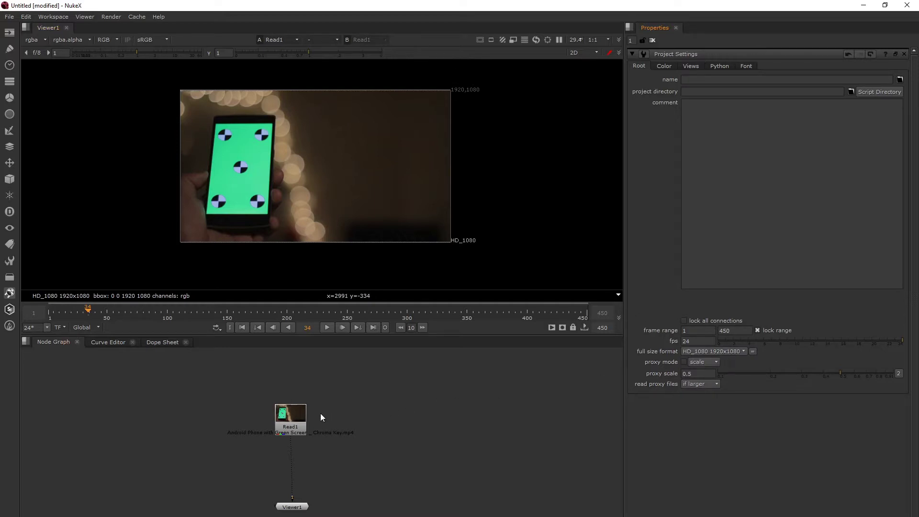
click(295, 420)
double_click(294, 420)
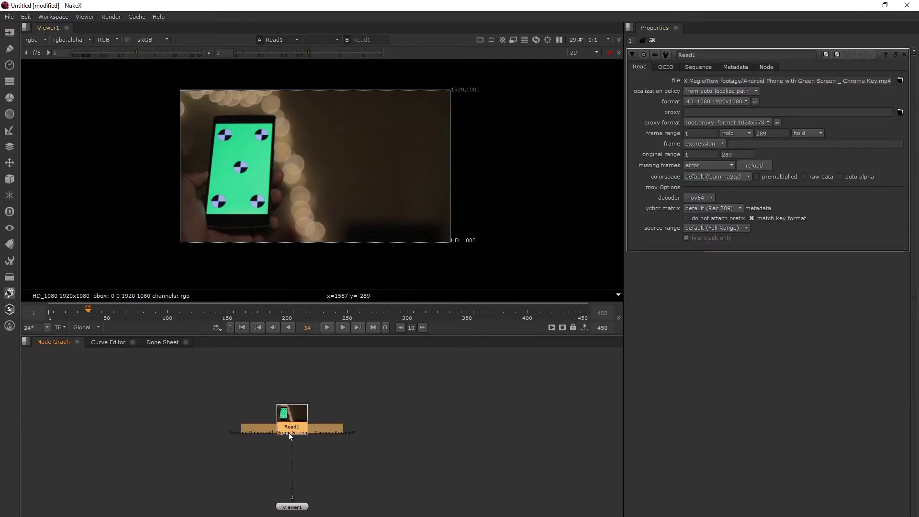
click(9, 18)
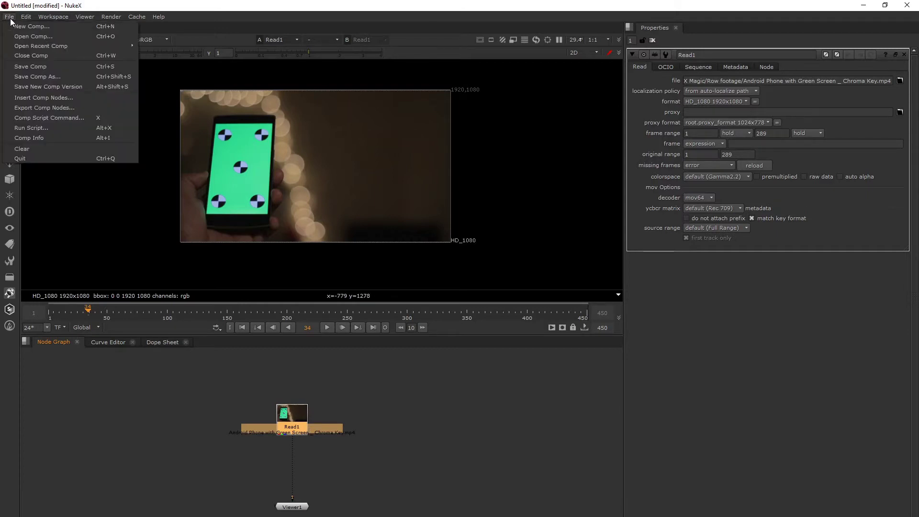
click(30, 36)
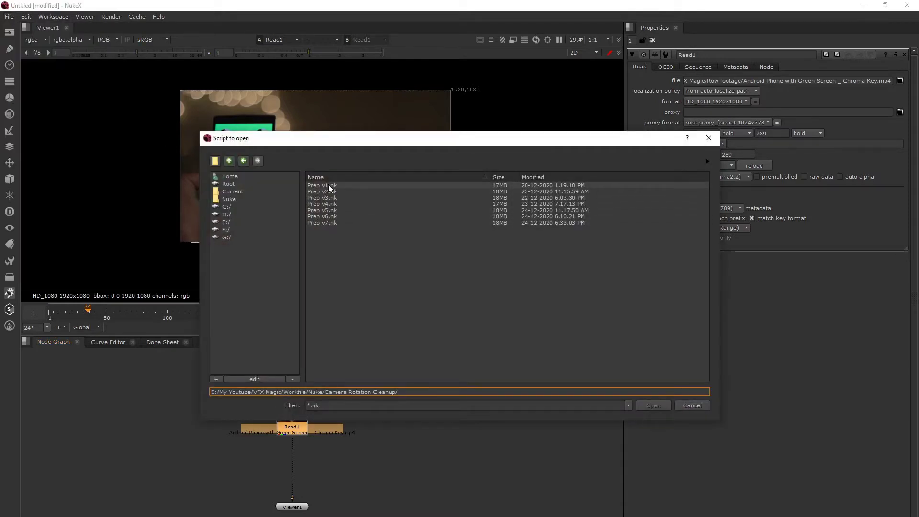
click(329, 223)
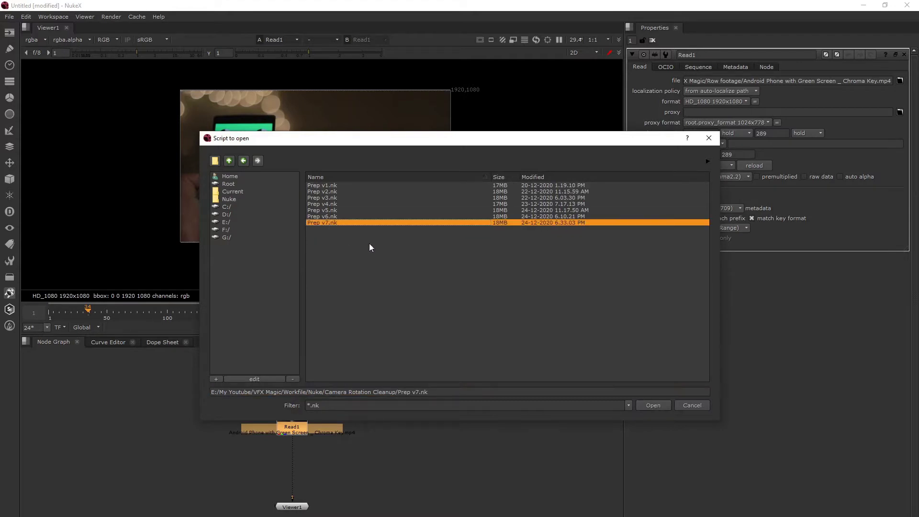
click(709, 138)
click(9, 17)
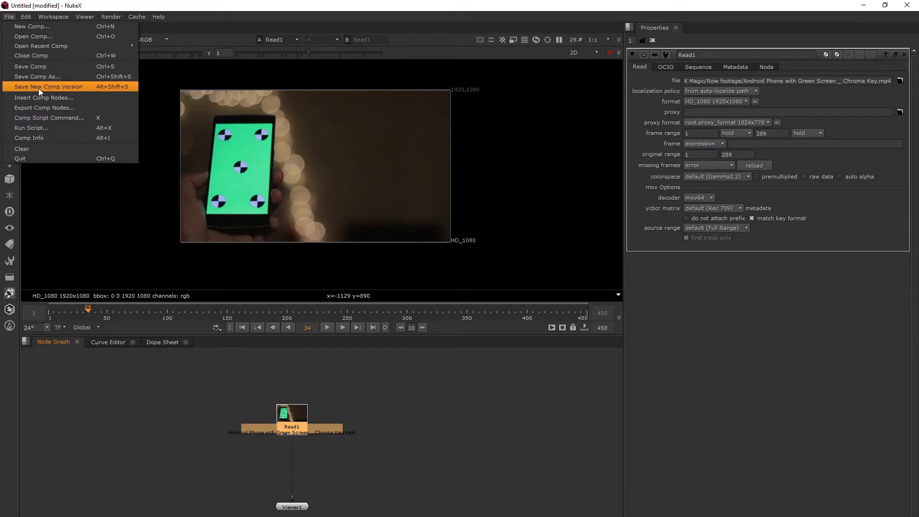
click(93, 87)
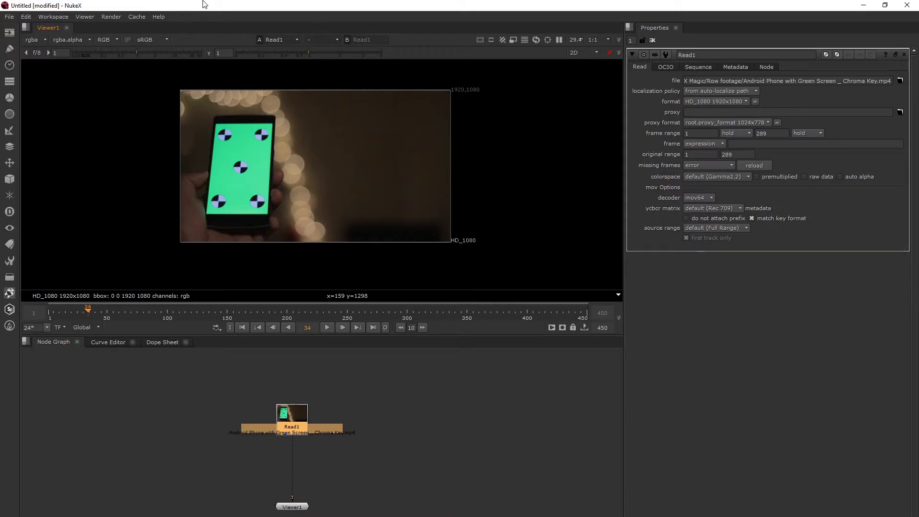
click(9, 16)
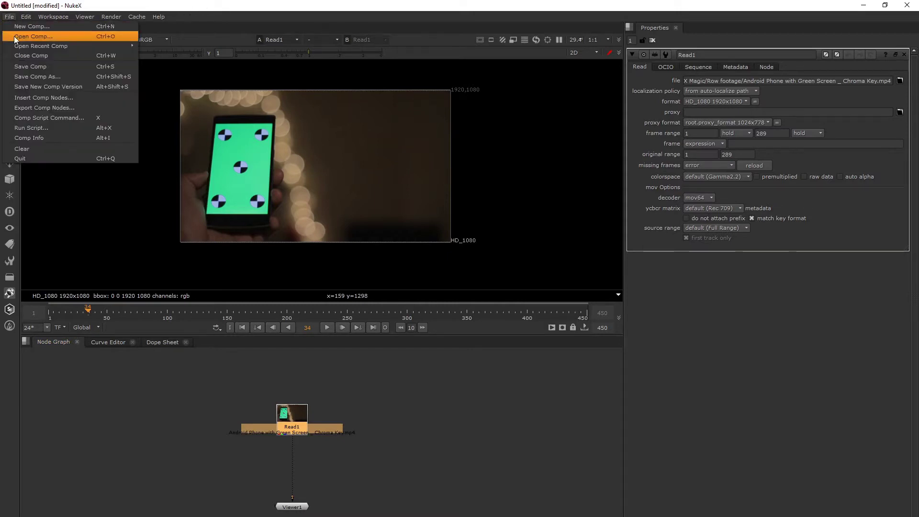
click(46, 86)
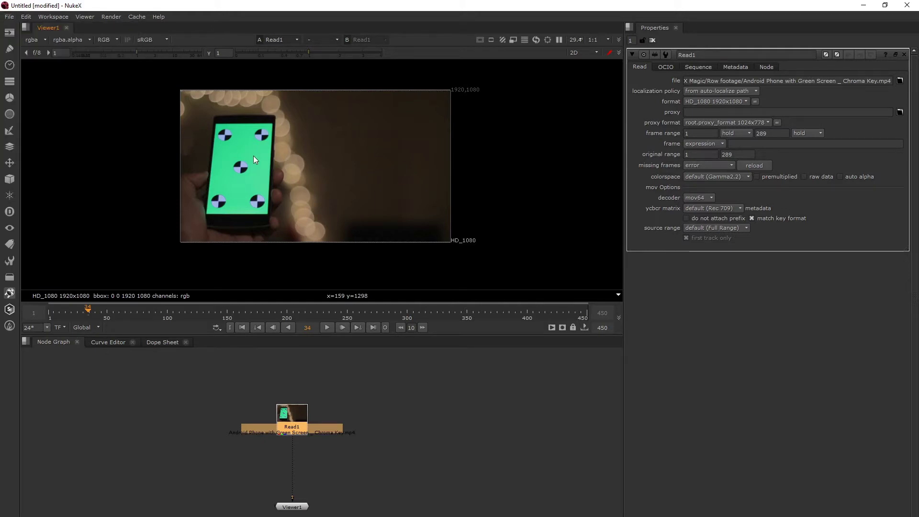
click(9, 16)
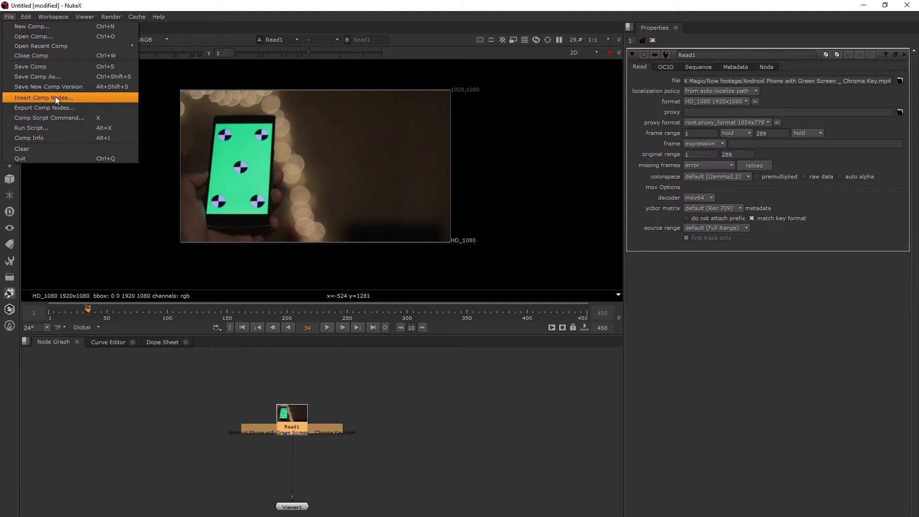
click(55, 96)
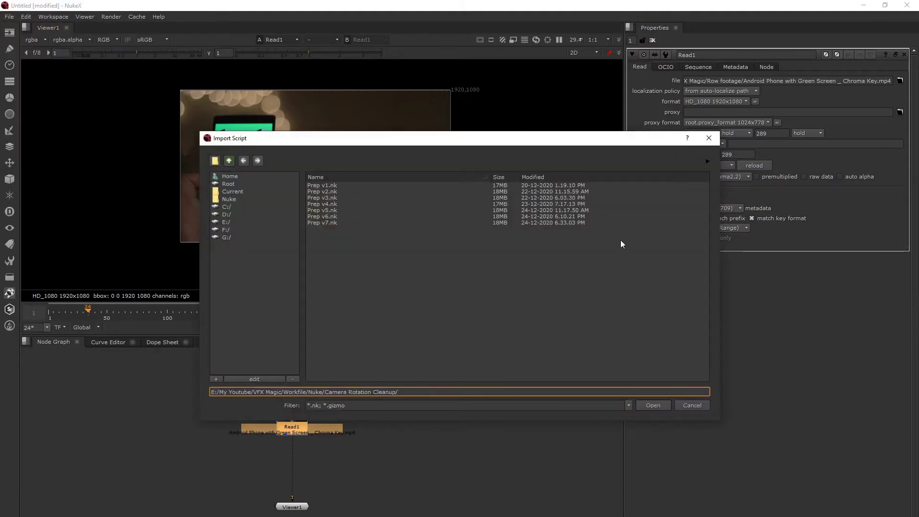
click(709, 138)
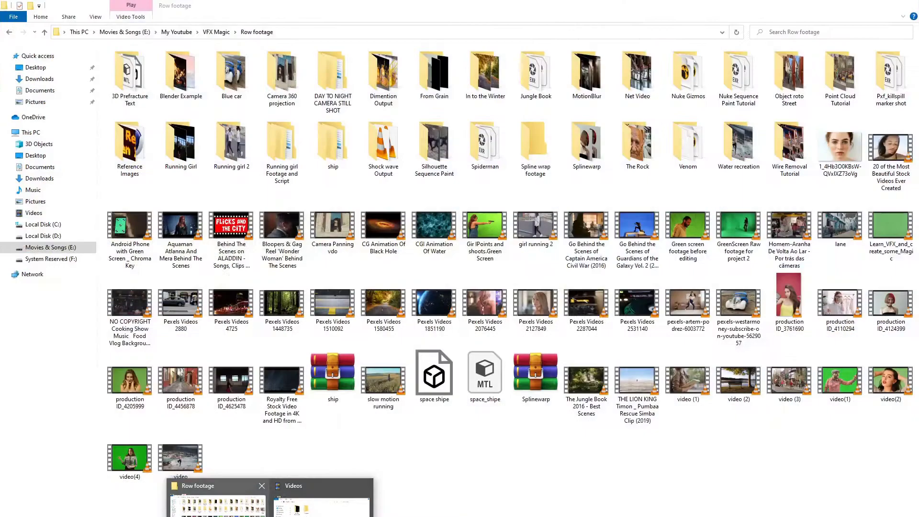
- Switch to File Explorer, copy the path of the Nuke Gizmos folder inside Row footage, and return to NukeX
click(217, 498)
click(339, 32)
key(ctrl+c)
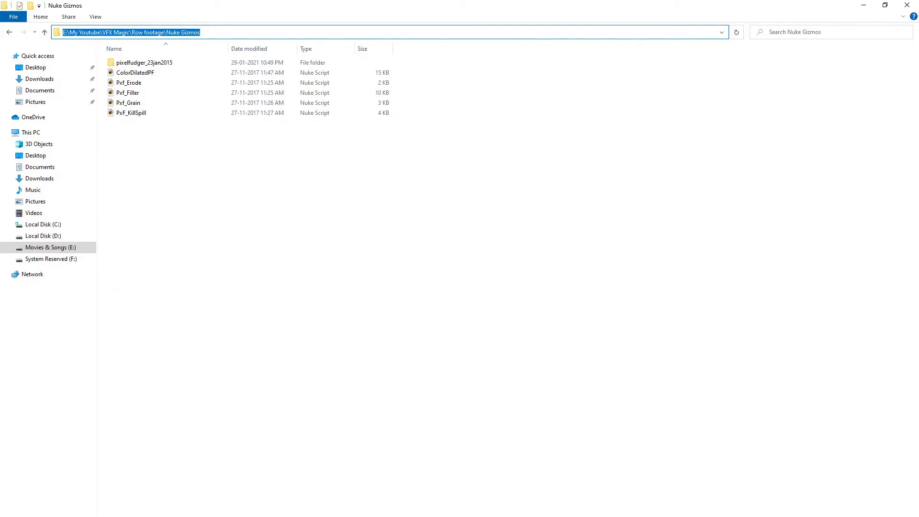
click(413, 508)
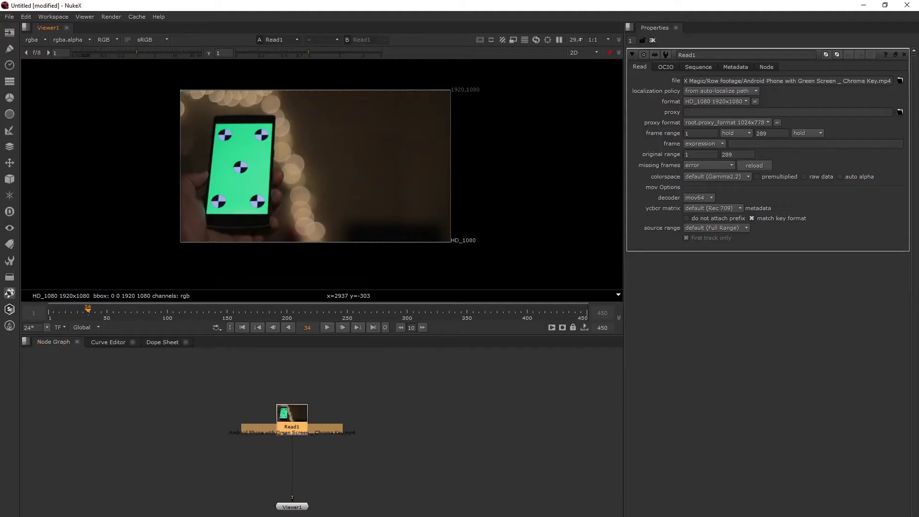
- Insert the comp nodes from Pxf_Erode.nk, stored in the Nuke Gizmos folder inside Row footage
click(8, 16)
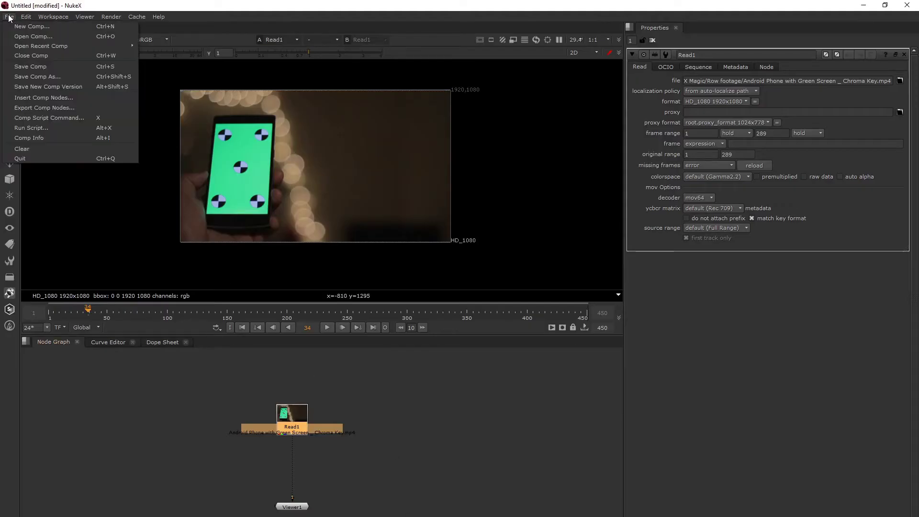
click(35, 99)
drag(400, 392, 170, 385)
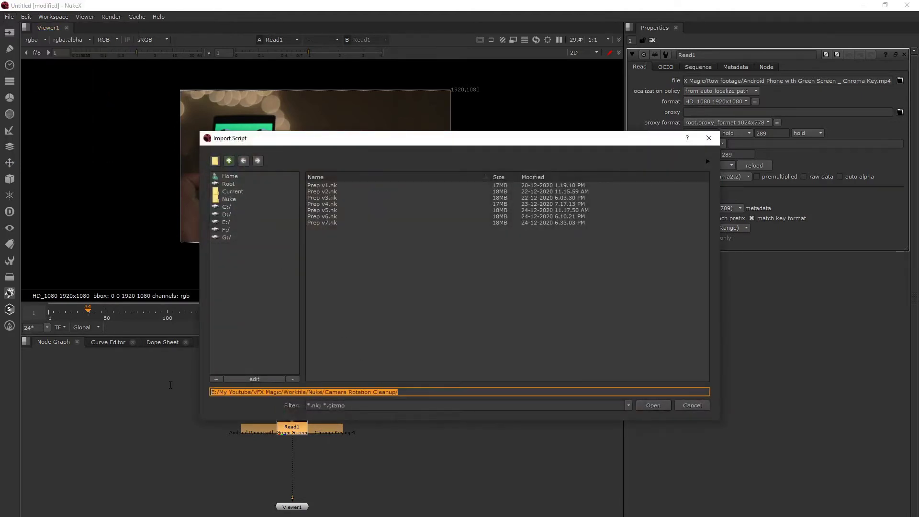
key(ctrl+v)
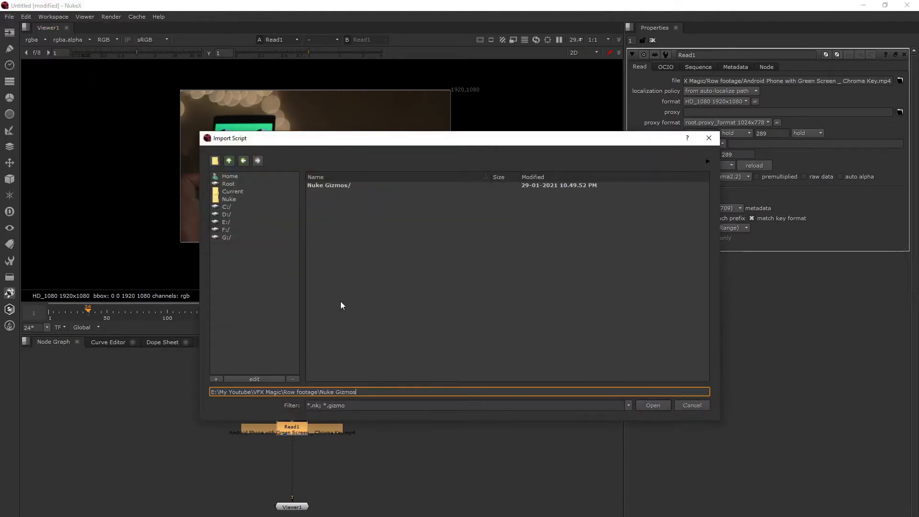
double_click(330, 185)
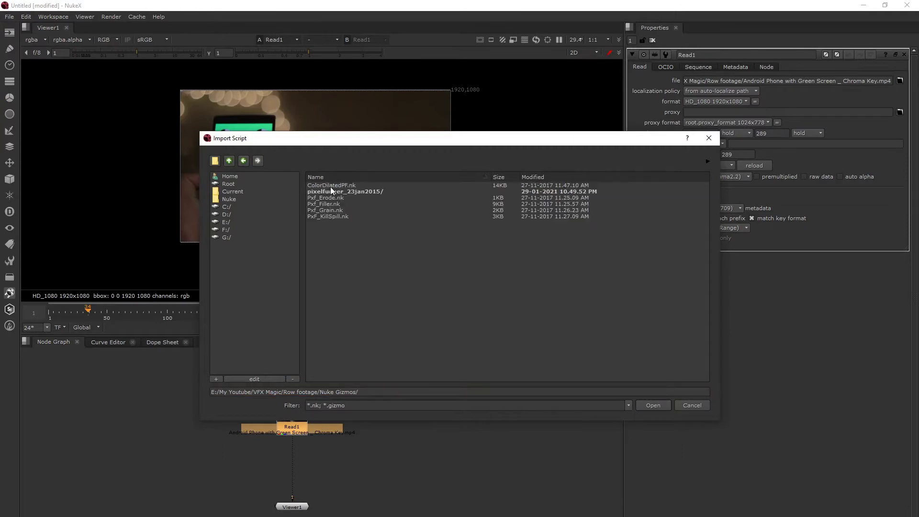
click(329, 198)
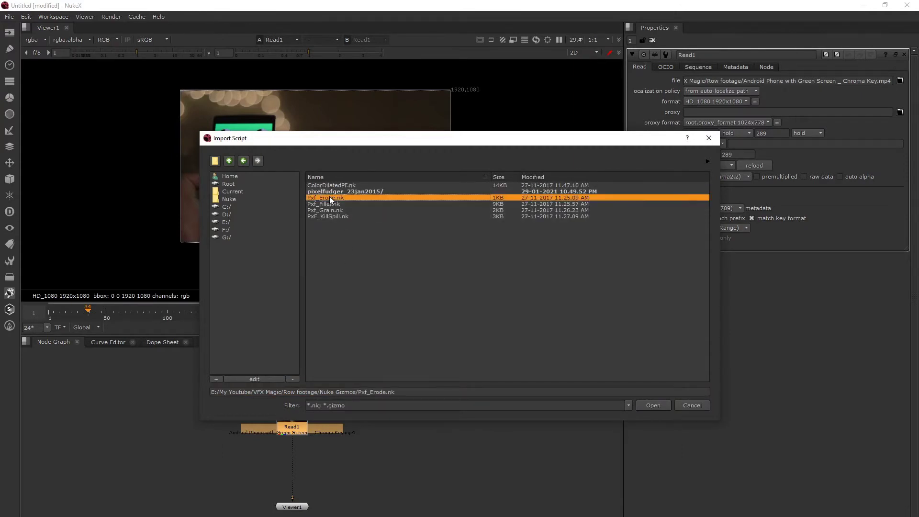
click(646, 406)
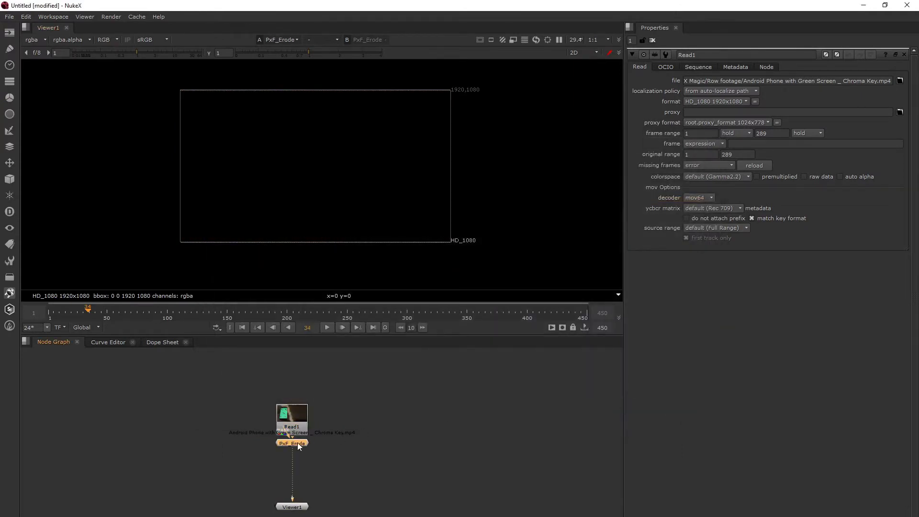
- Move the inserted PxF_Erode node off the Read1 connection, delete it, and show Read1 in the viewer again
drag(298, 443, 378, 466)
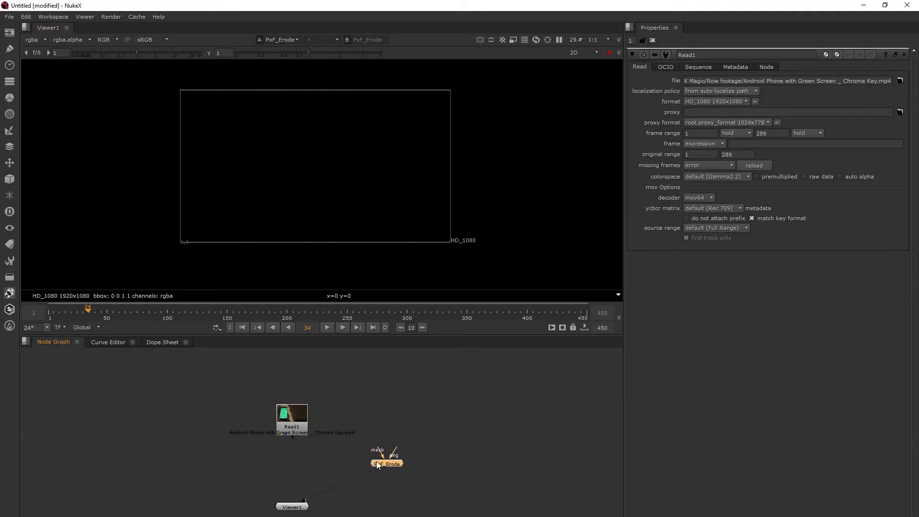
scroll(387, 467, up, 3)
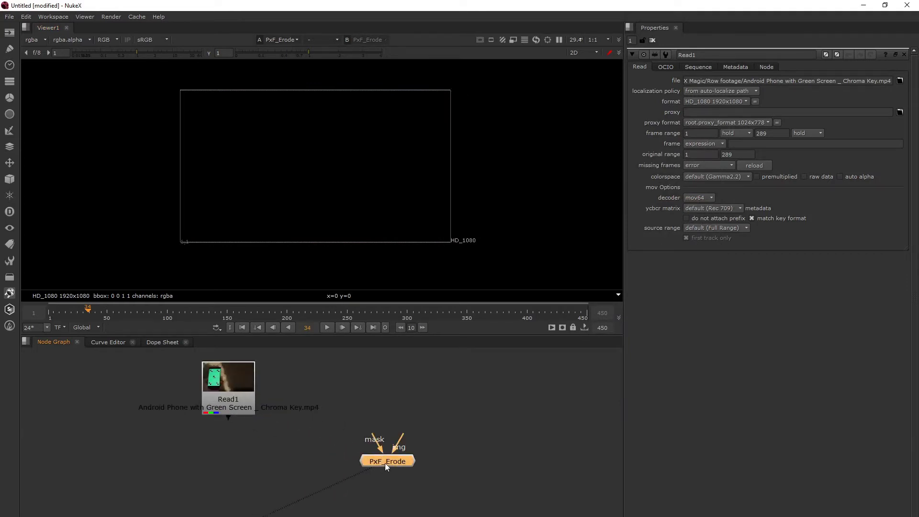
key(Delete)
click(230, 399)
key(1)
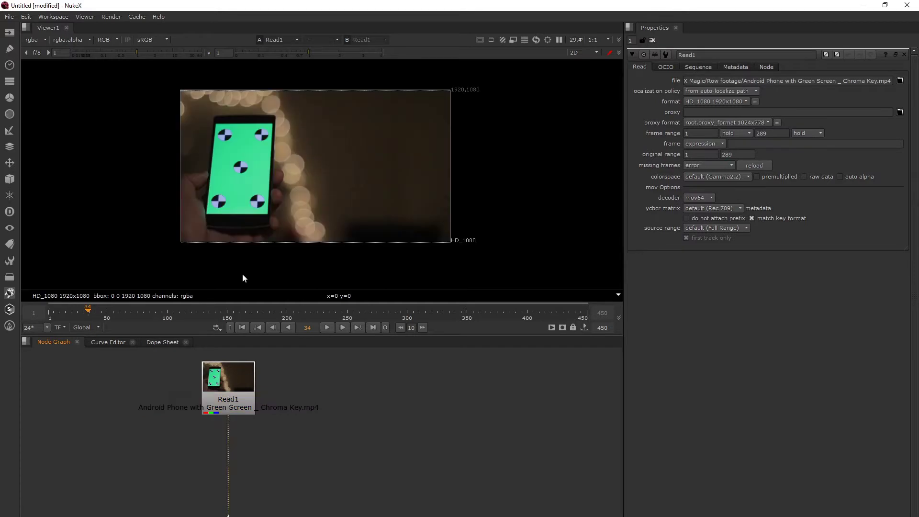
- Add an unconnected RotoPaint node to the node graph, below and beside Read1
click(9, 18)
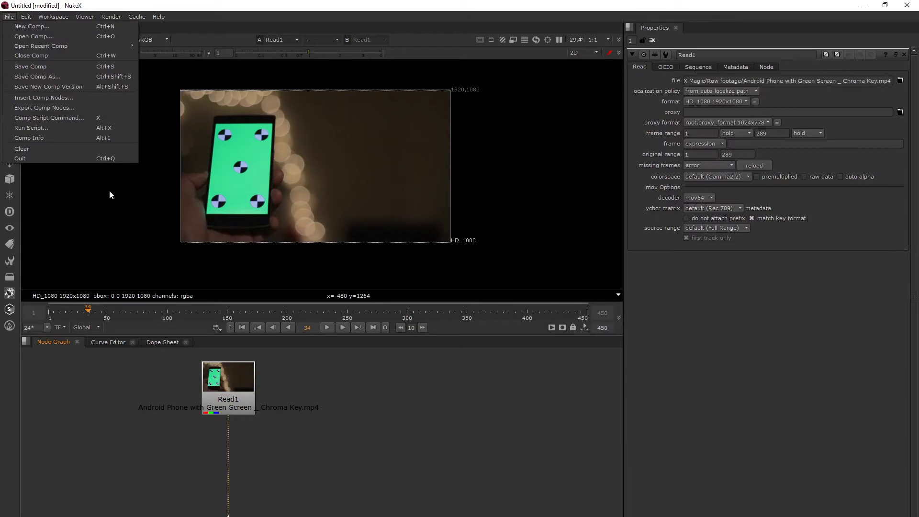
click(294, 450)
key(p)
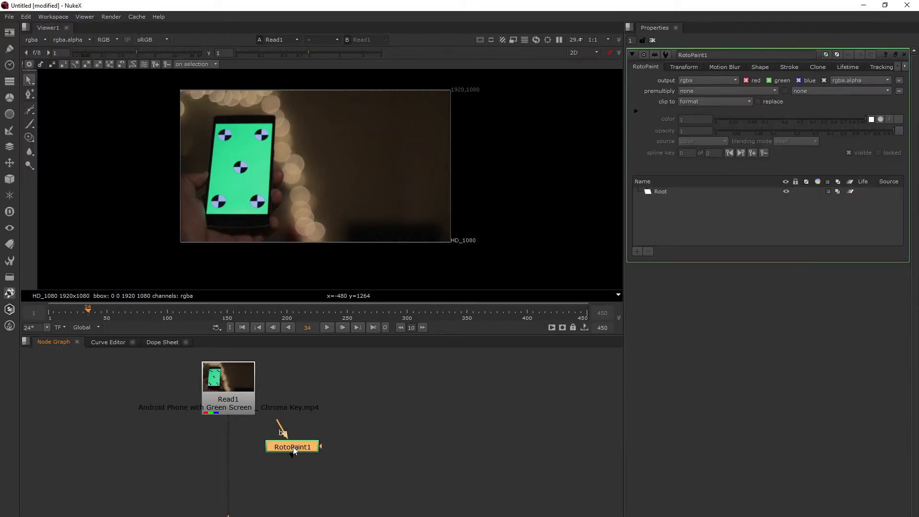
drag(303, 450, 322, 448)
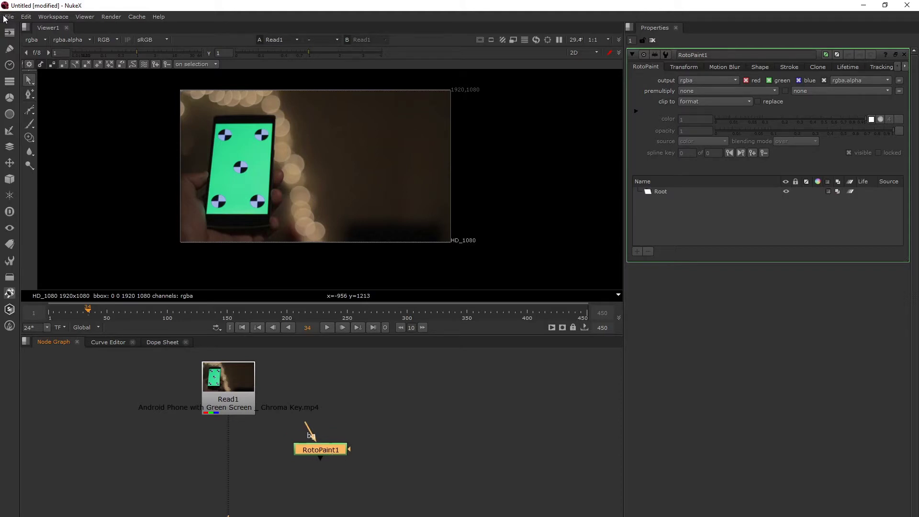
- Bring up Export Comp Nodes for the RotoPaint1 node and dismiss it without saving
click(9, 16)
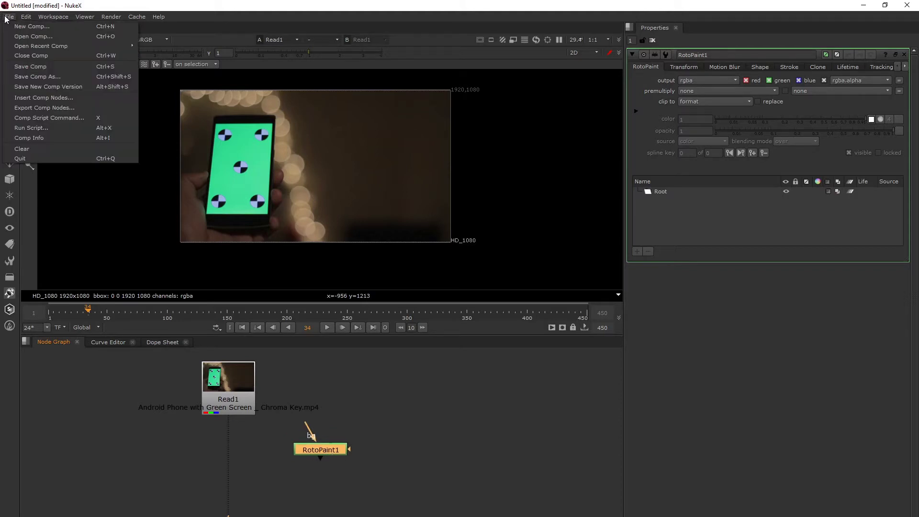
click(35, 109)
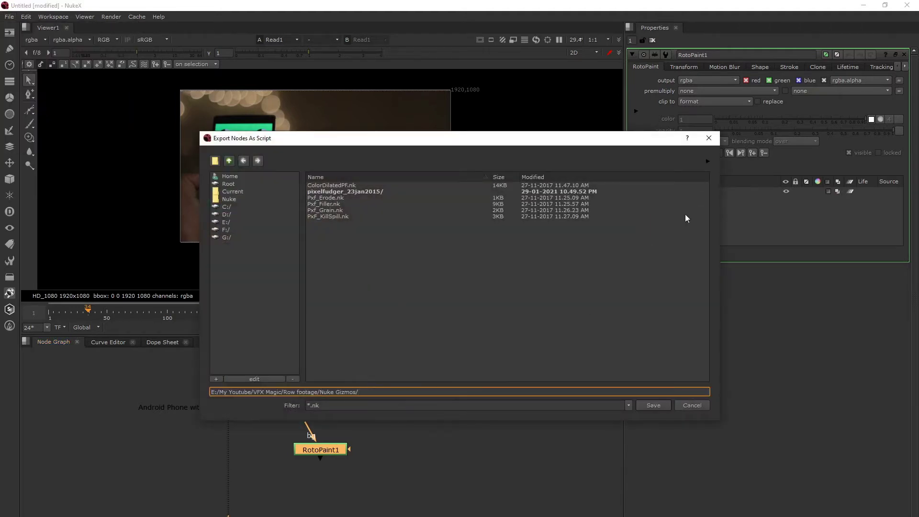
click(709, 138)
- Reselect only the RotoPaint1 node, check the Nuke Gizmos folder as its script export destination, and cancel the export
drag(286, 413, 421, 507)
drag(261, 387, 487, 516)
drag(271, 407, 410, 506)
click(291, 439)
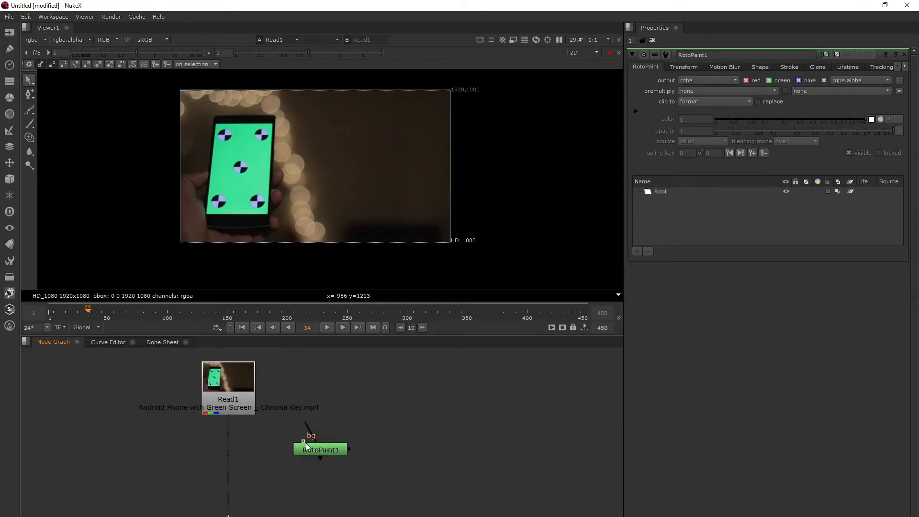
drag(313, 453, 326, 451)
drag(292, 397, 418, 496)
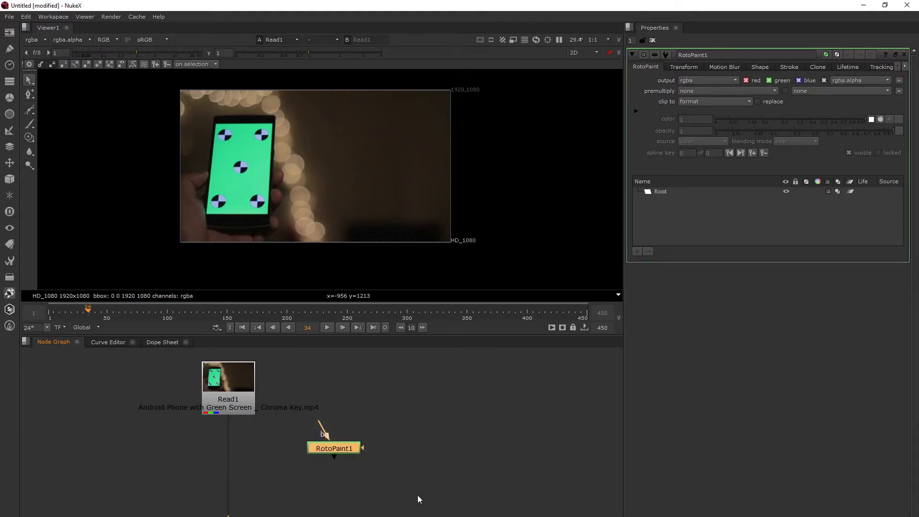
click(9, 17)
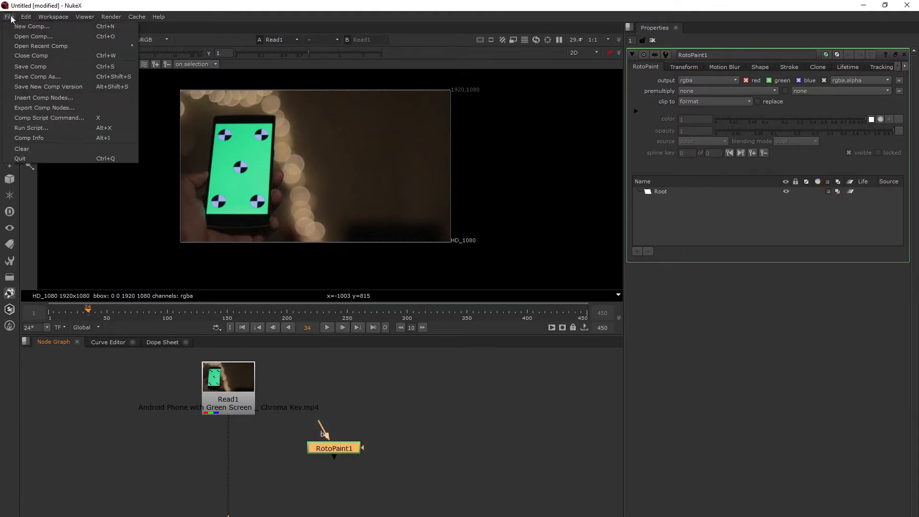
click(41, 107)
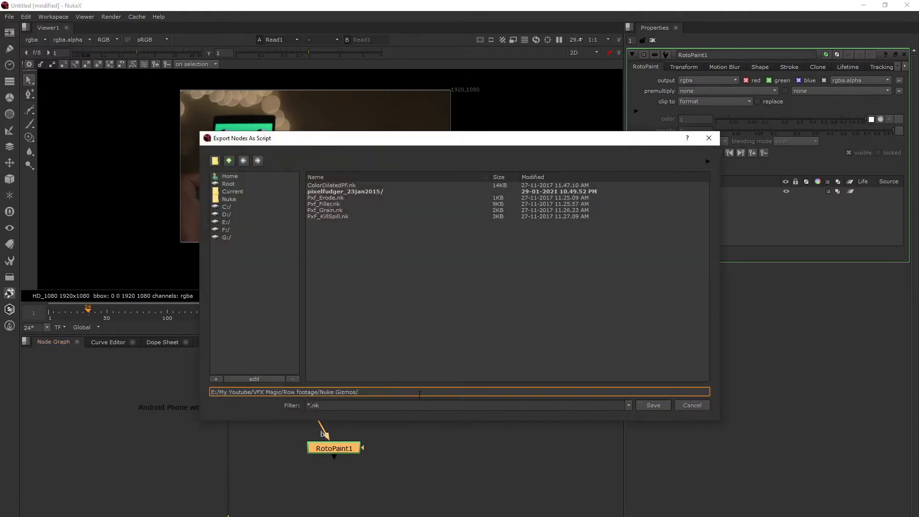
click(683, 410)
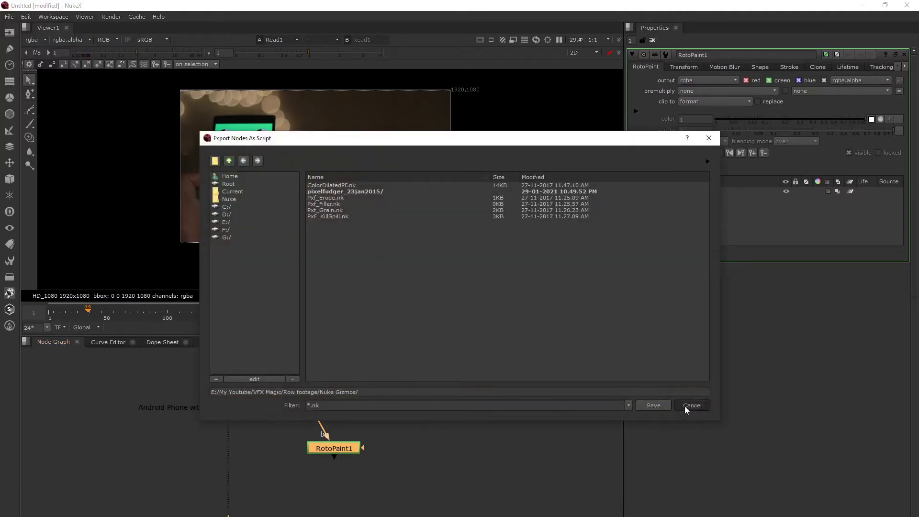
click(426, 410)
drag(347, 449, 362, 454)
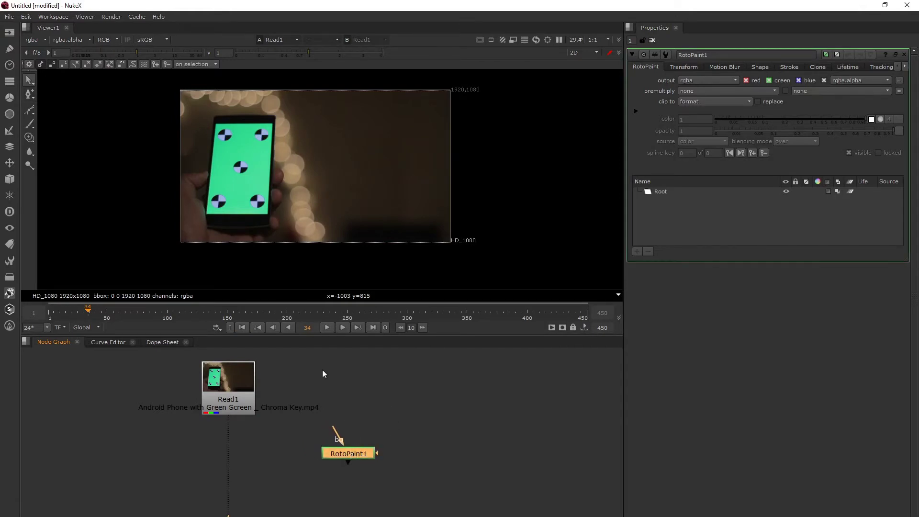
click(9, 16)
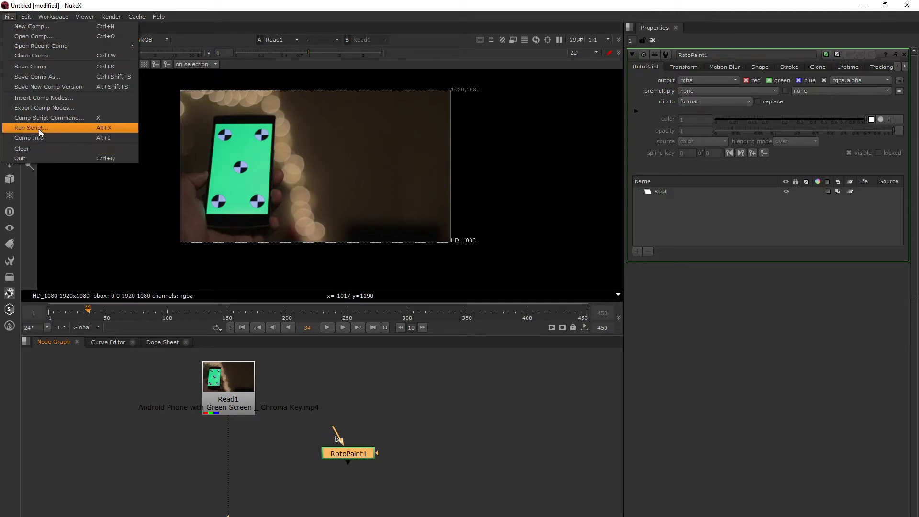
click(277, 229)
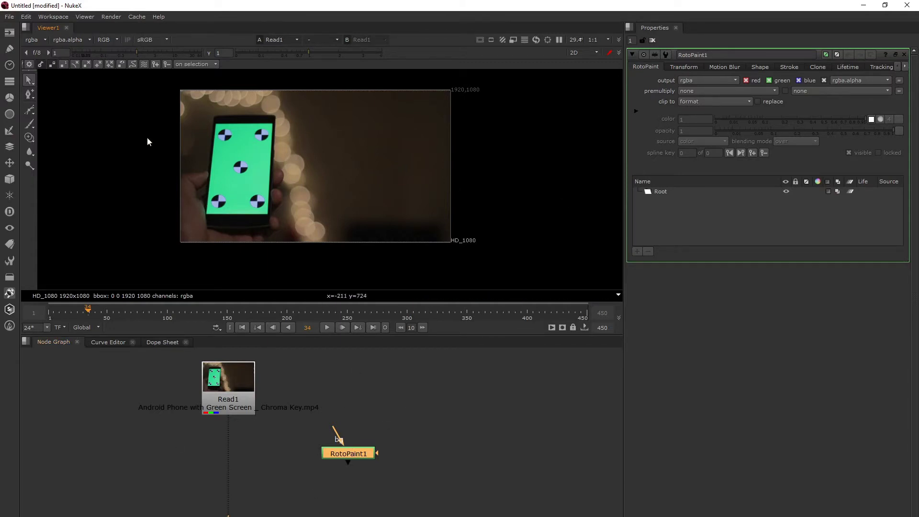
- Clear the entire comp and move the remaining Viewer1 node toward the middle of the node graph
click(10, 16)
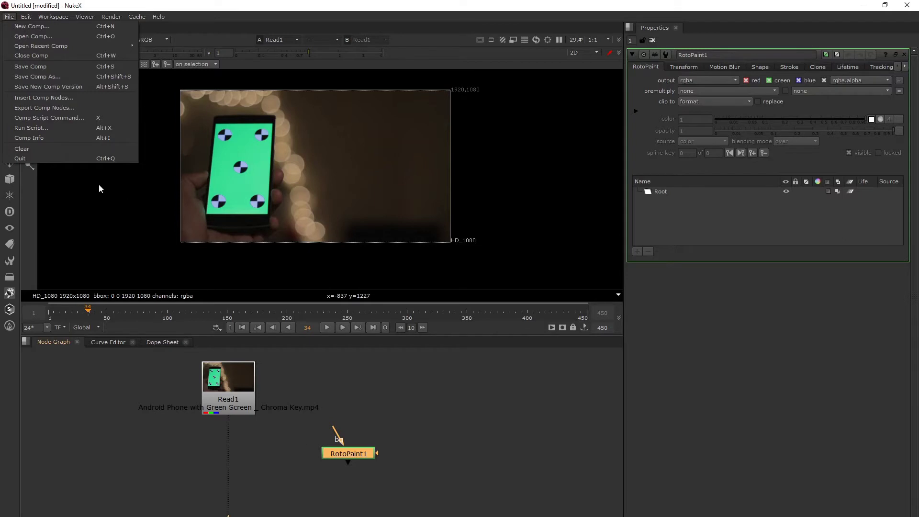
click(62, 151)
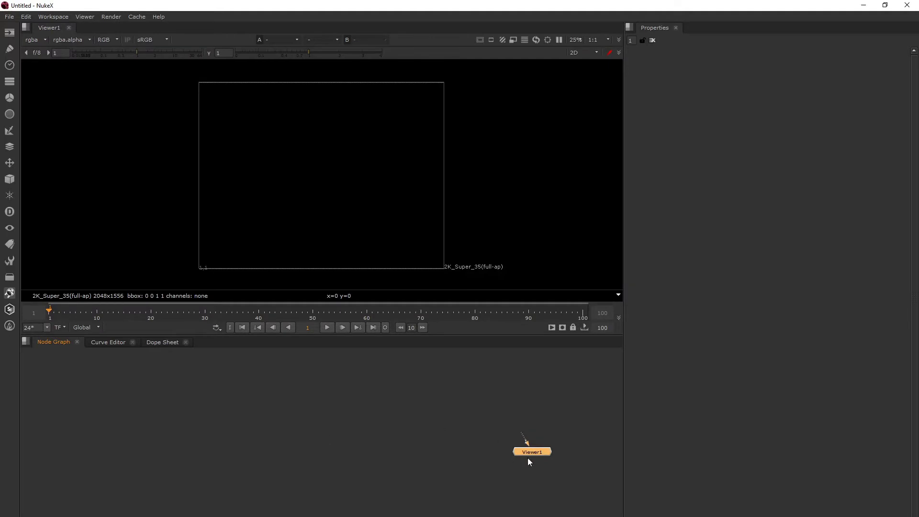
drag(529, 456, 369, 465)
click(7, 17)
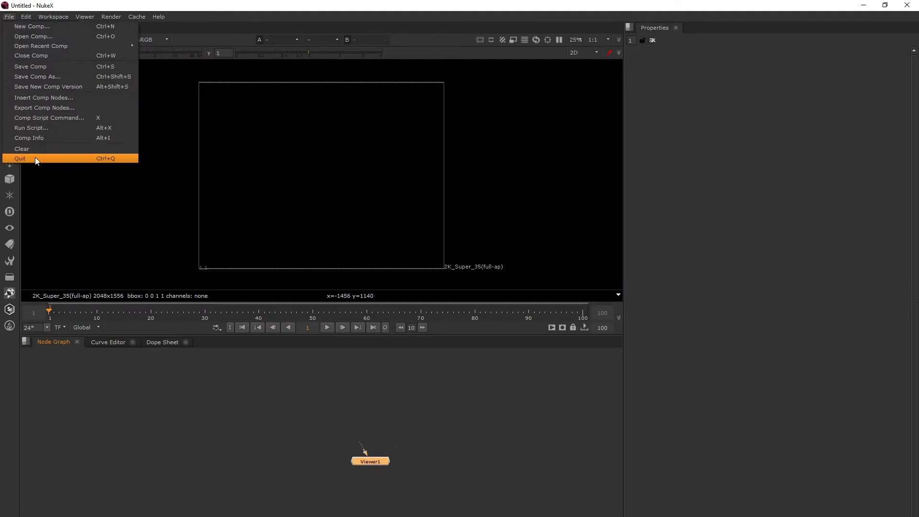
click(194, 188)
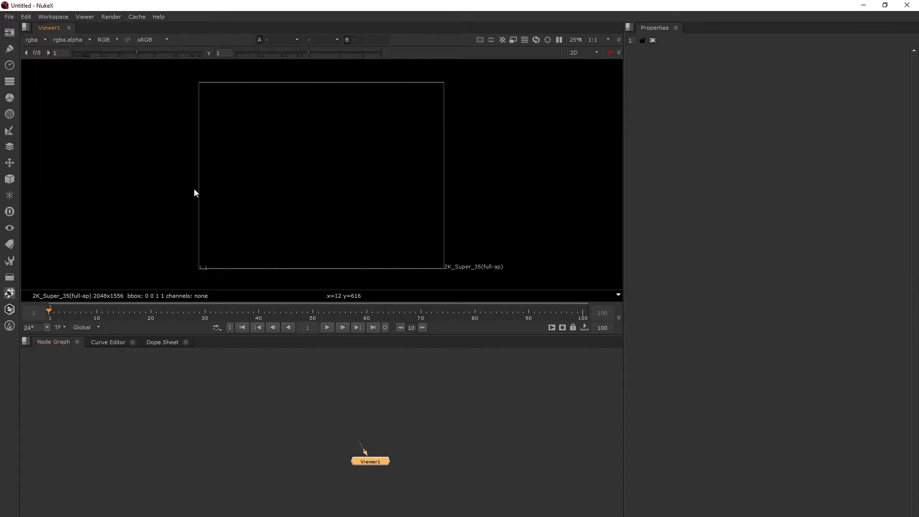
- Look at the General preferences, close them unchanged, and bring up the project settings
click(25, 17)
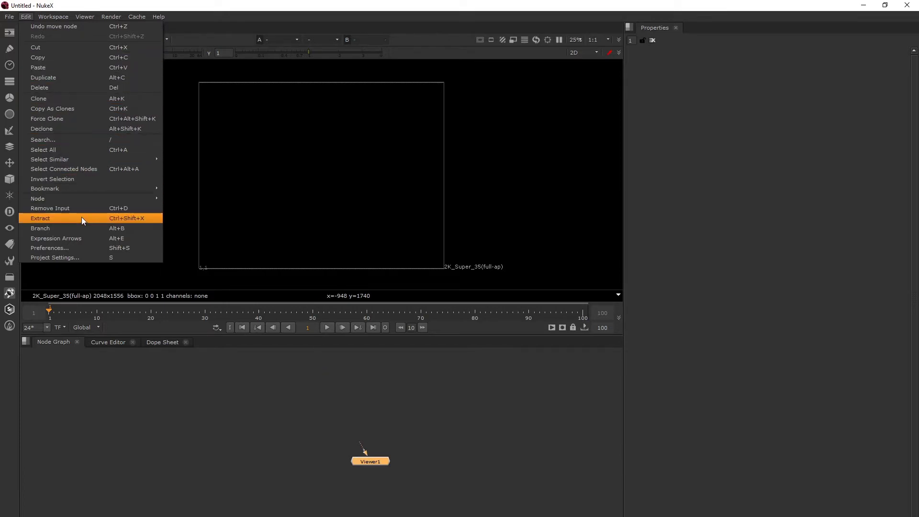
click(58, 248)
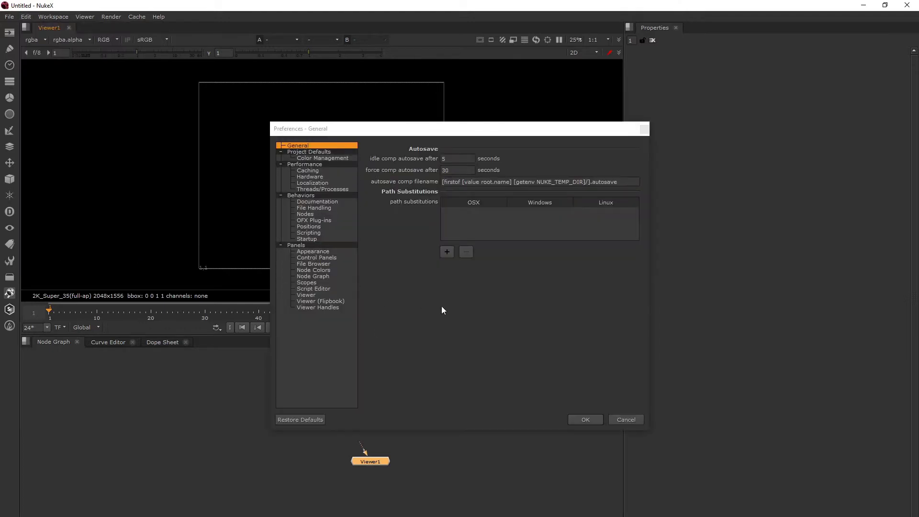
click(645, 129)
click(25, 17)
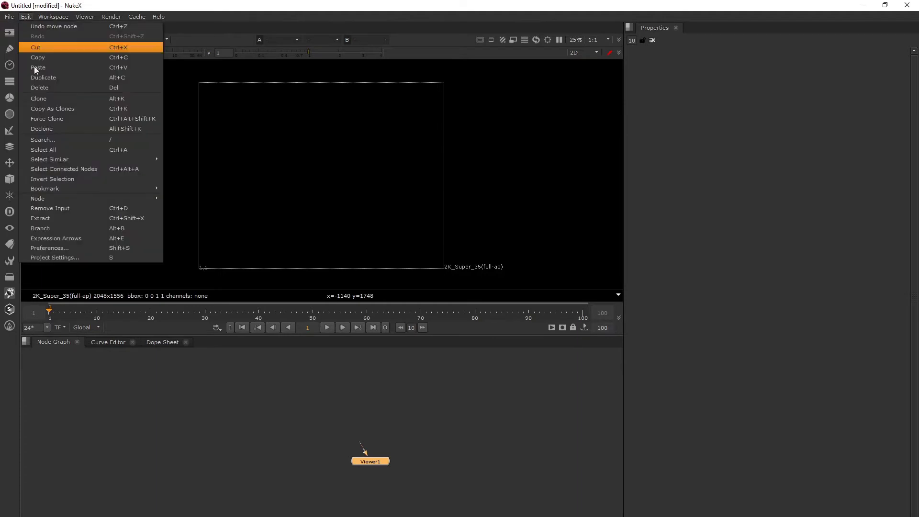
click(54, 257)
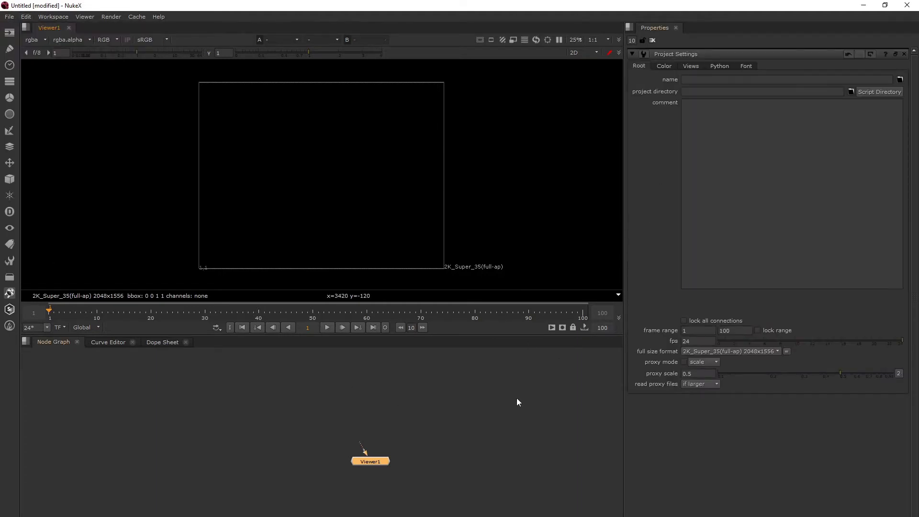
click(23, 16)
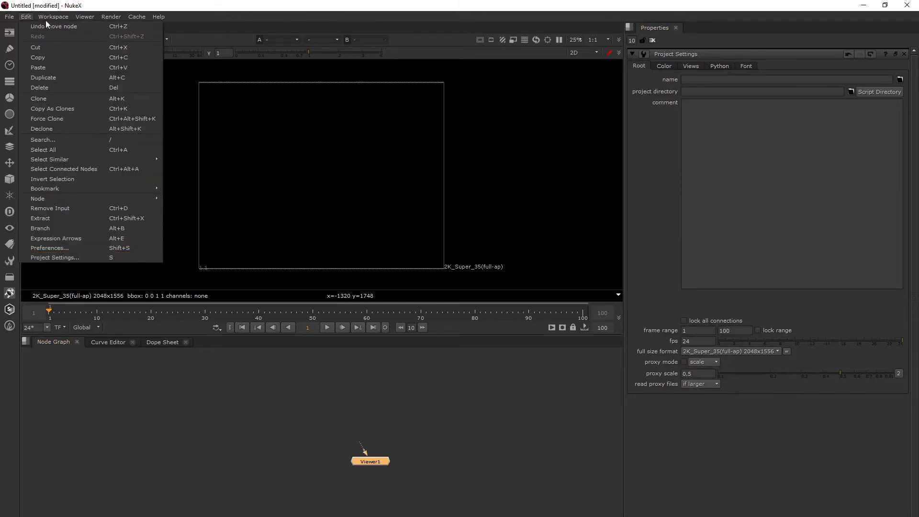
mouse_move(47, 18)
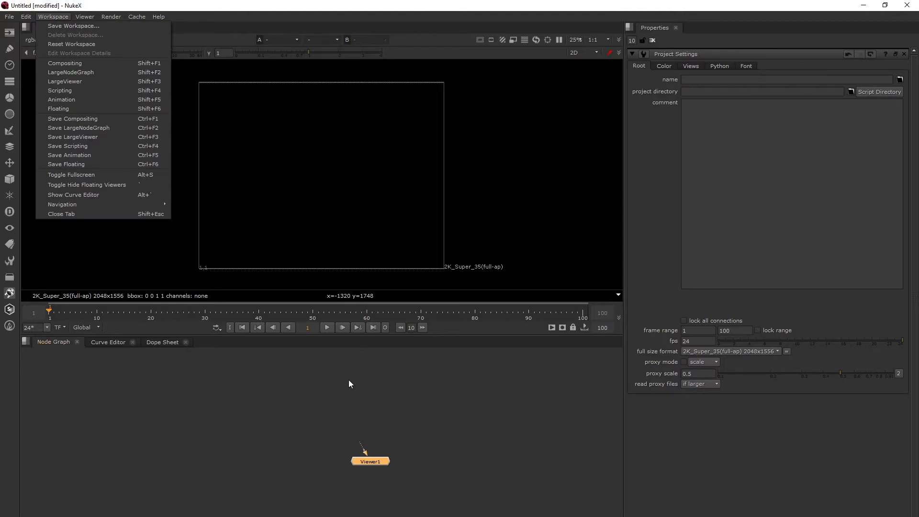
- Read in "Android Phone with Green Screen _ Chroma Key.mp4" and place its node above Viewer1
click(371, 381)
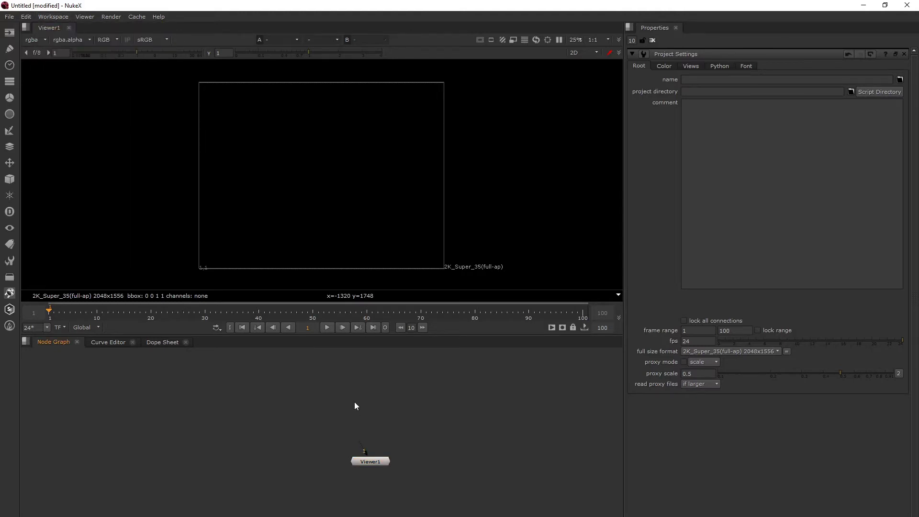
key(r)
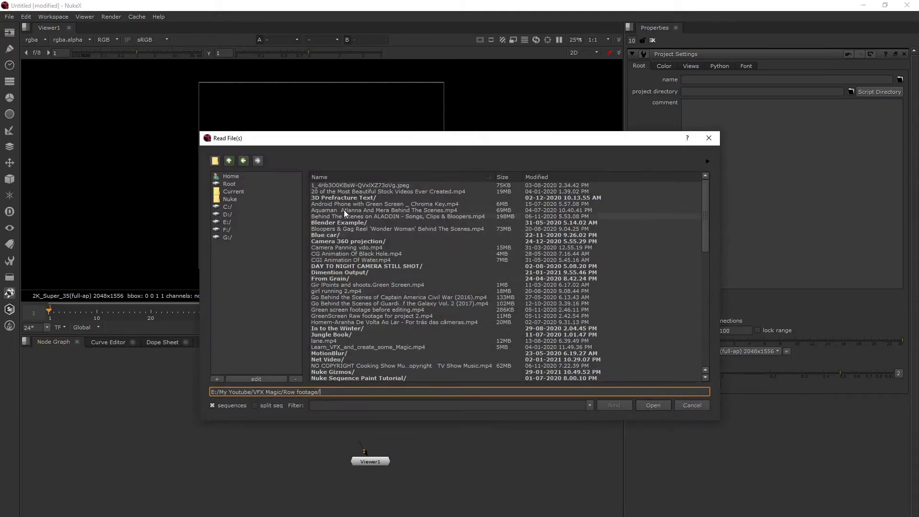
click(360, 205)
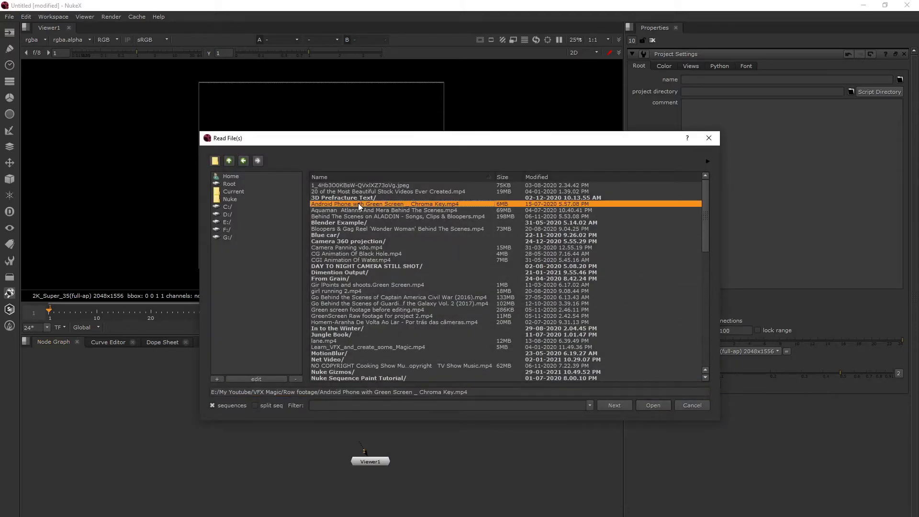
click(652, 406)
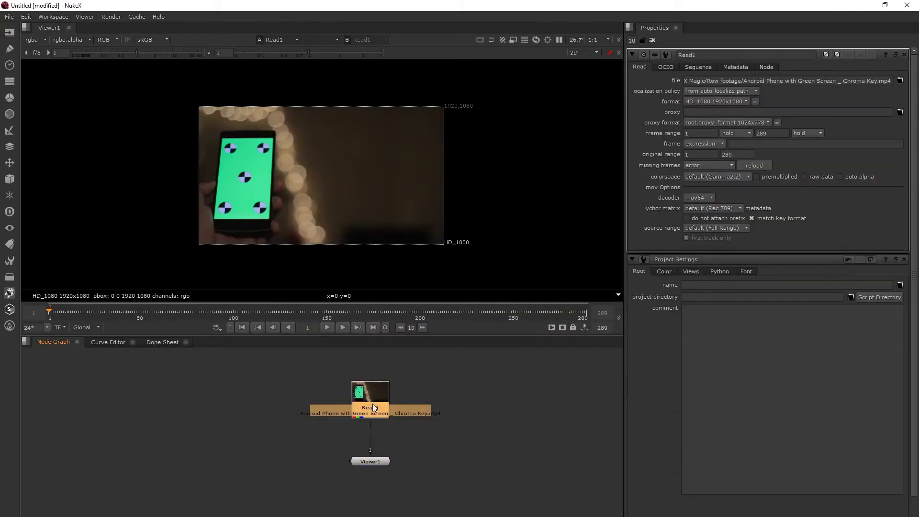
drag(375, 408, 371, 408)
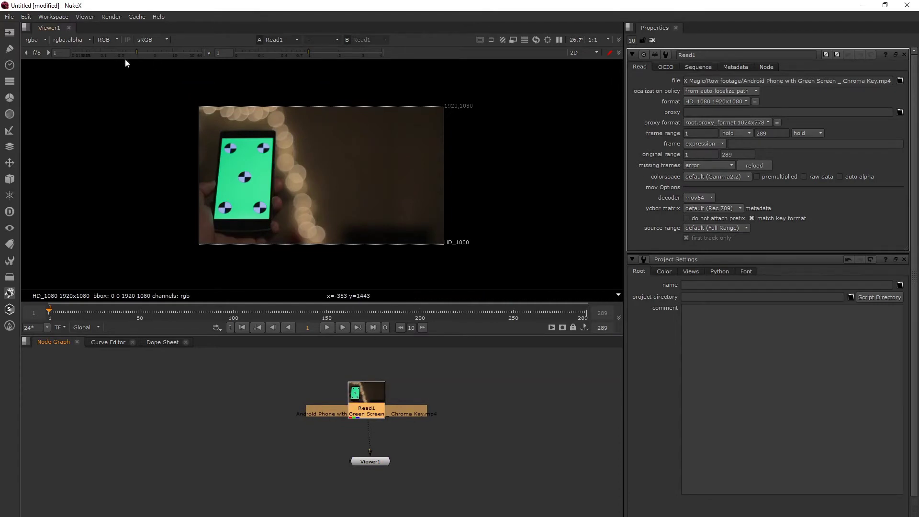
- Read in "CGI Animation Of Water.mp4" beside Read1 and connect it to Viewer1's second input
click(447, 424)
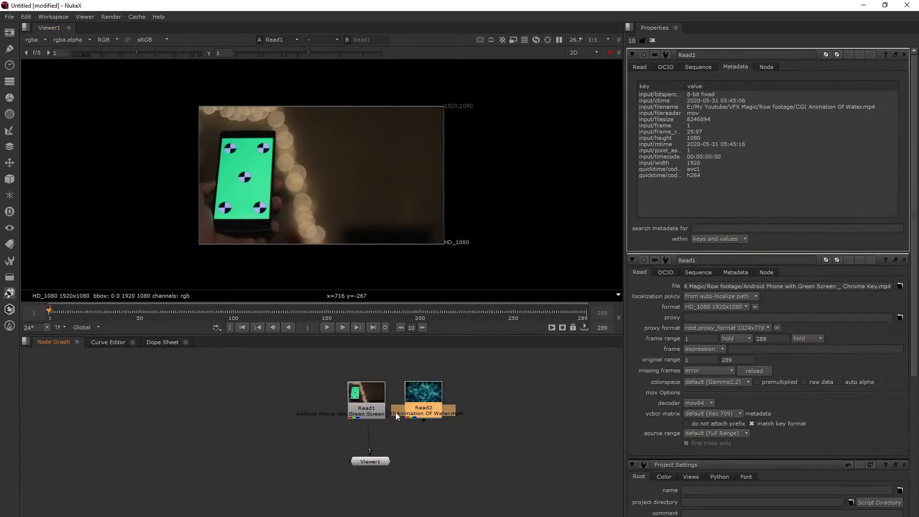
drag(379, 408, 357, 408)
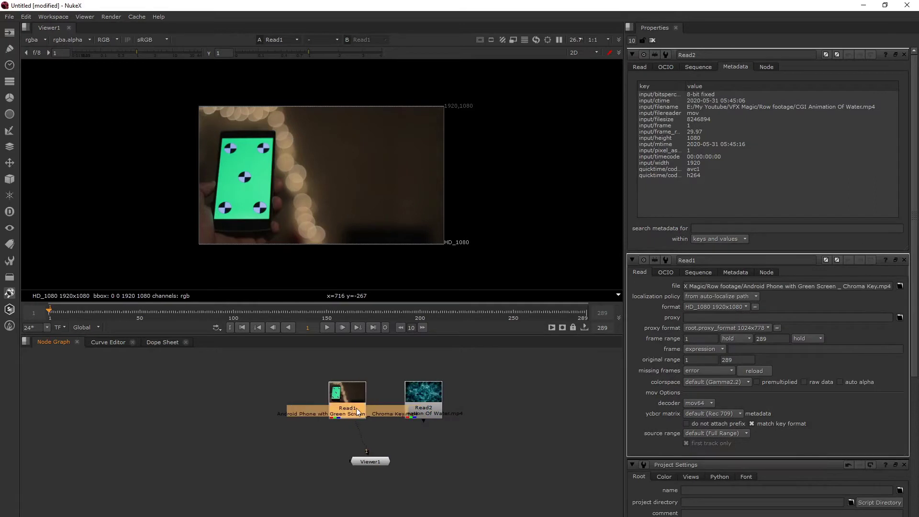
click(410, 401)
key(2)
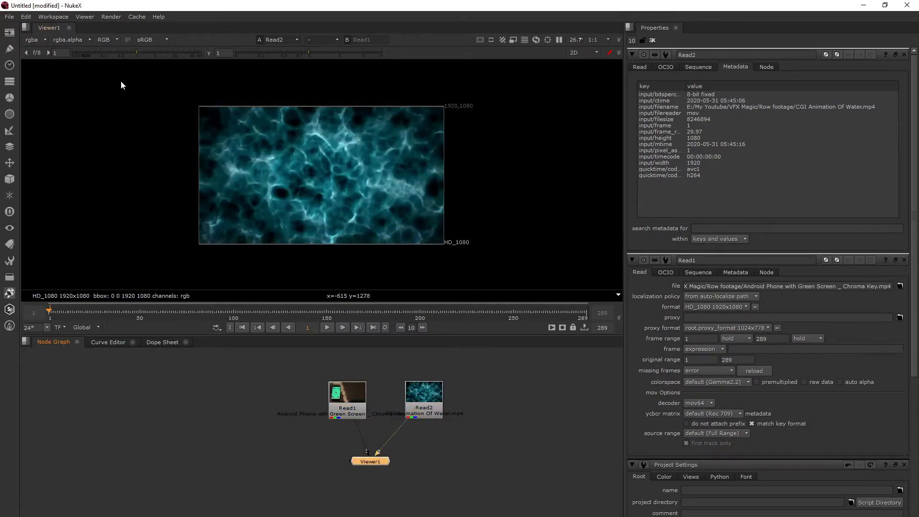
- Switch the interface to the LargeNodeGraph workspace, followed by the LargeViewer workspace
click(52, 16)
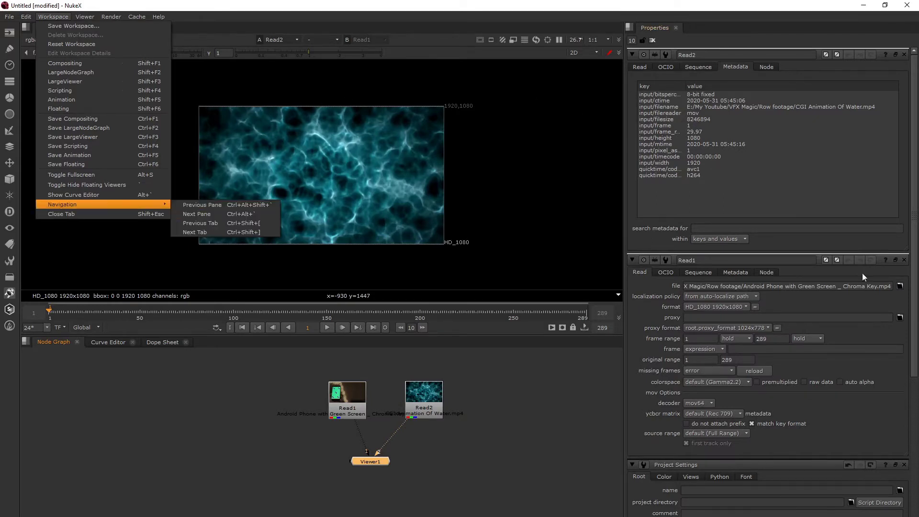
click(356, 192)
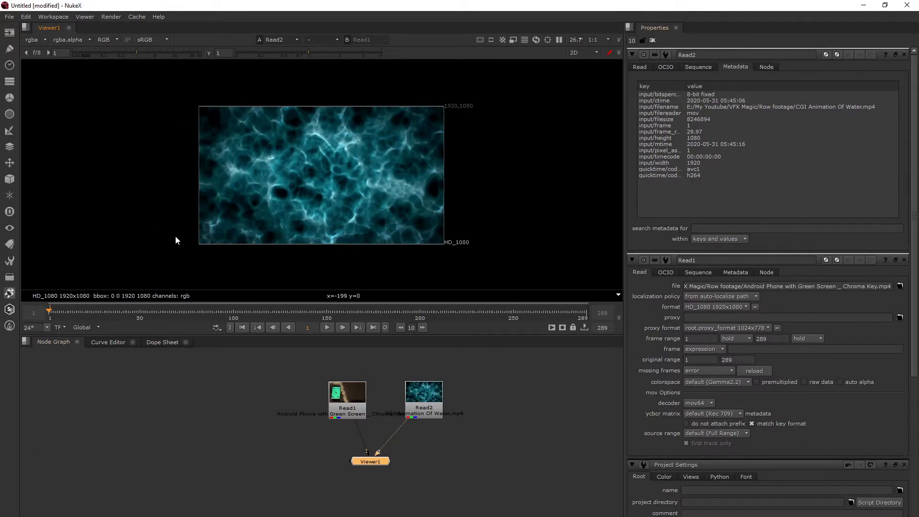
click(56, 18)
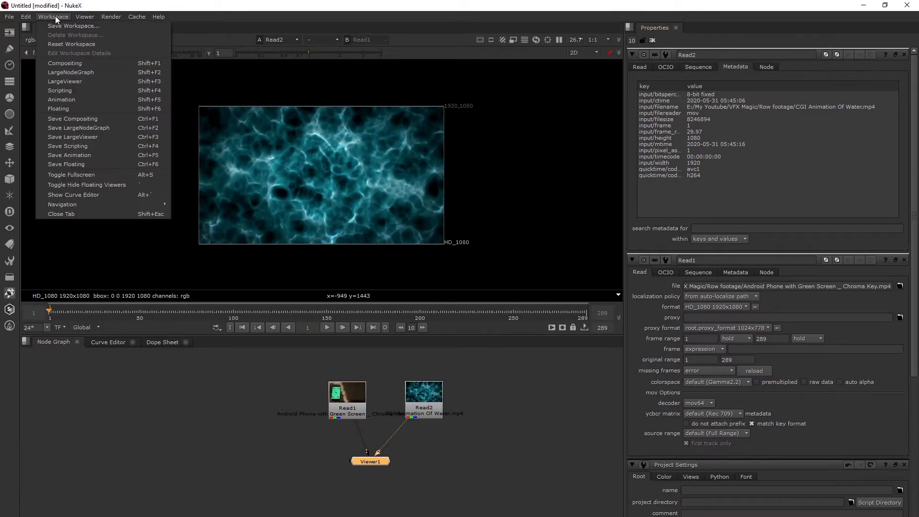
click(73, 72)
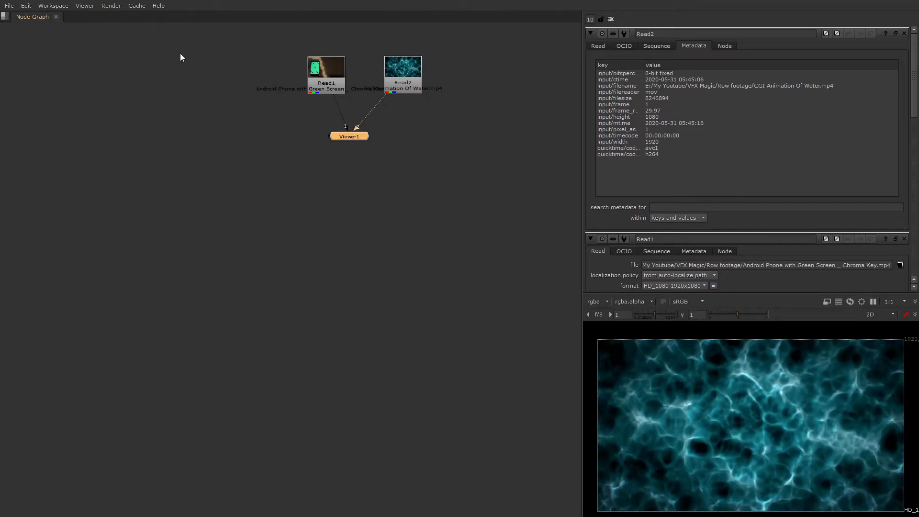
click(55, 6)
mouse_move(85, 7)
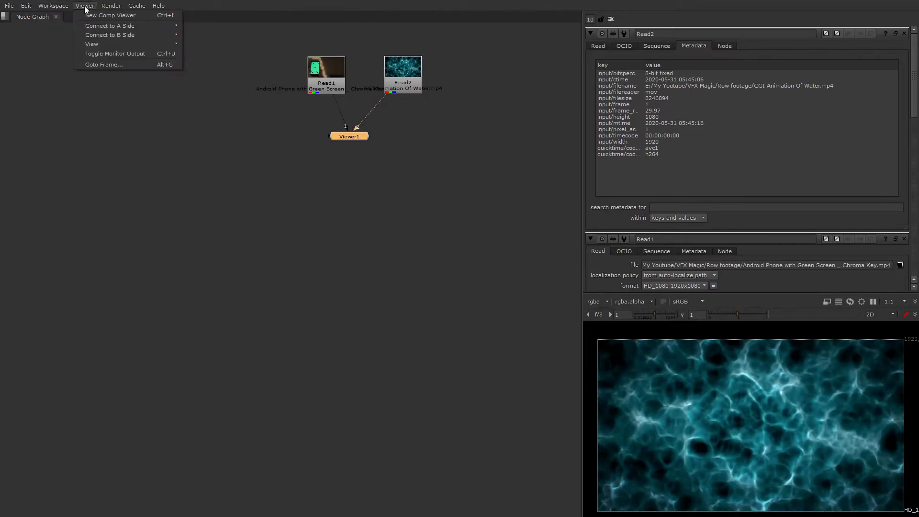
mouse_move(53, 5)
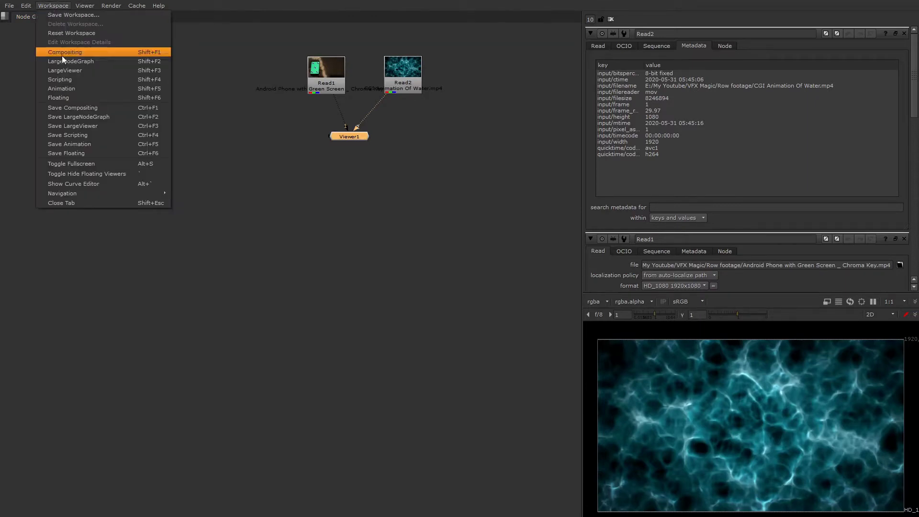
click(65, 70)
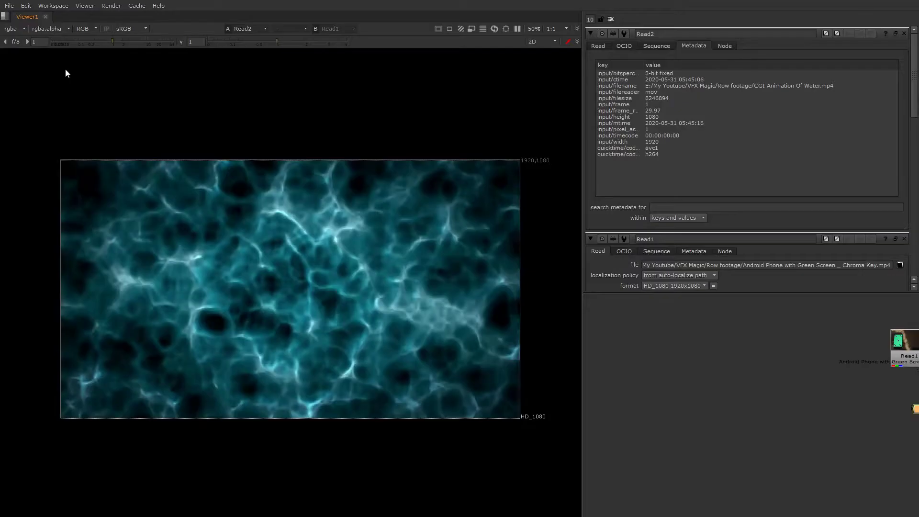
- Try the Animation and Floating workspaces, and return to the Compositing workspace
click(56, 6)
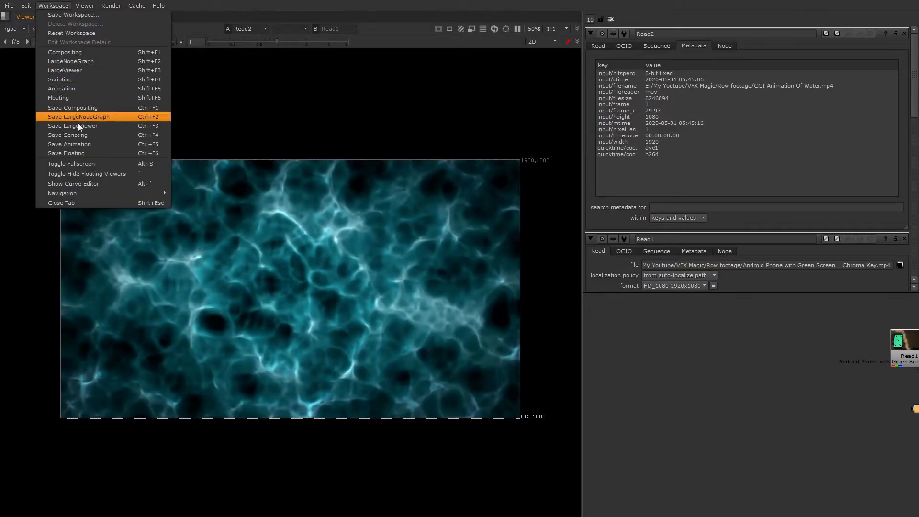
click(71, 90)
click(59, 7)
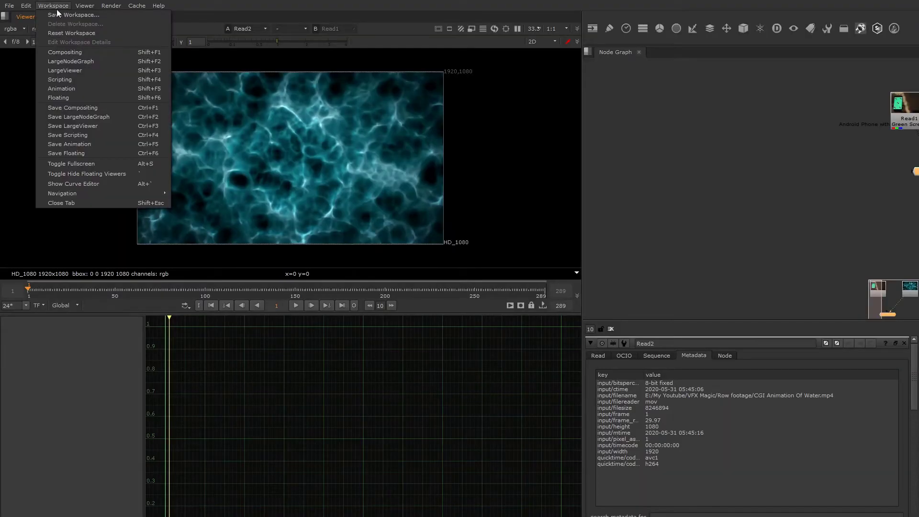
click(79, 98)
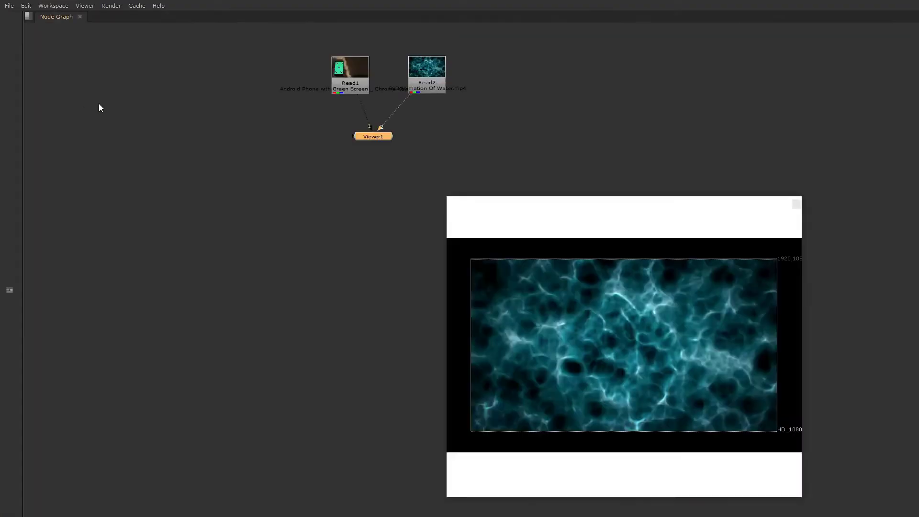
click(56, 6)
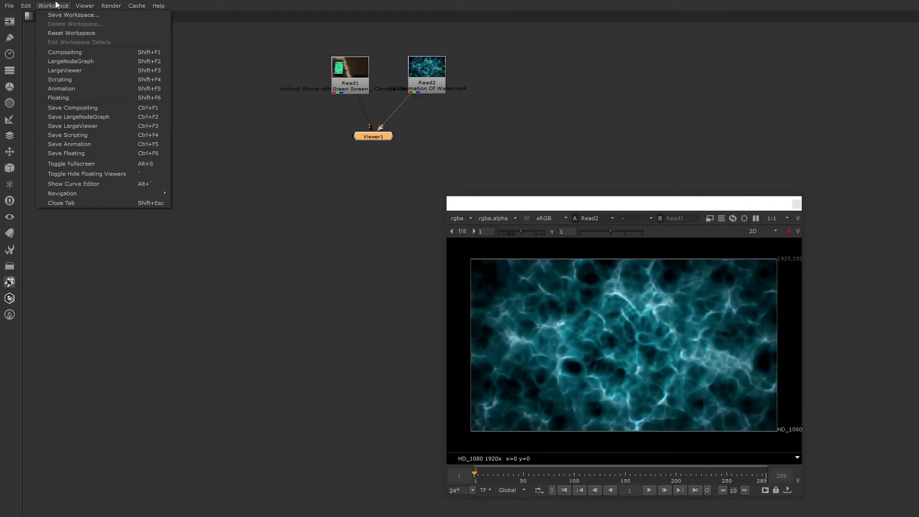
click(55, 51)
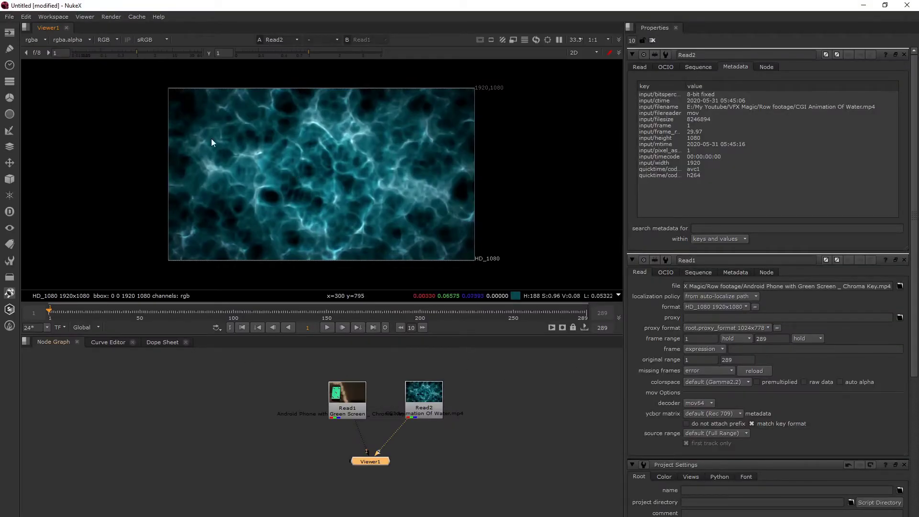
- Move Viewer1 slightly lower in the node graph and display its first input, the Read1 phone footage
drag(474, 443, 284, 373)
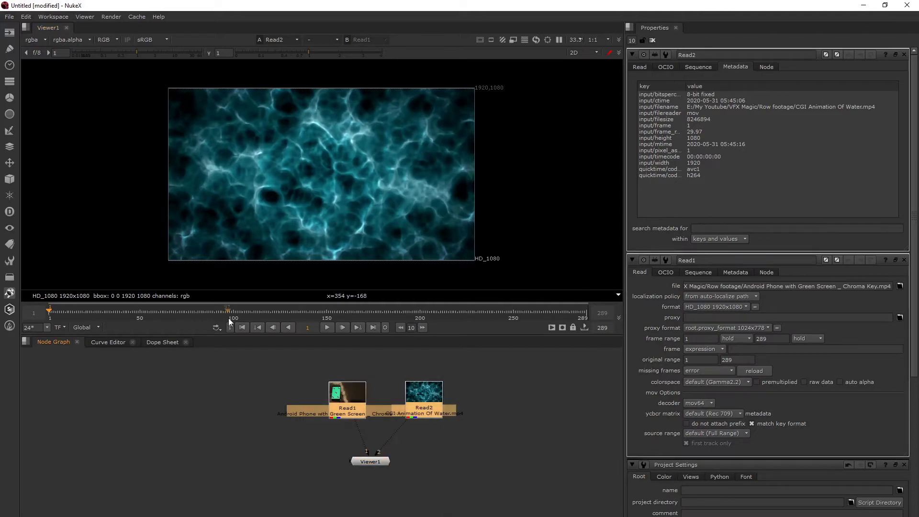
click(50, 17)
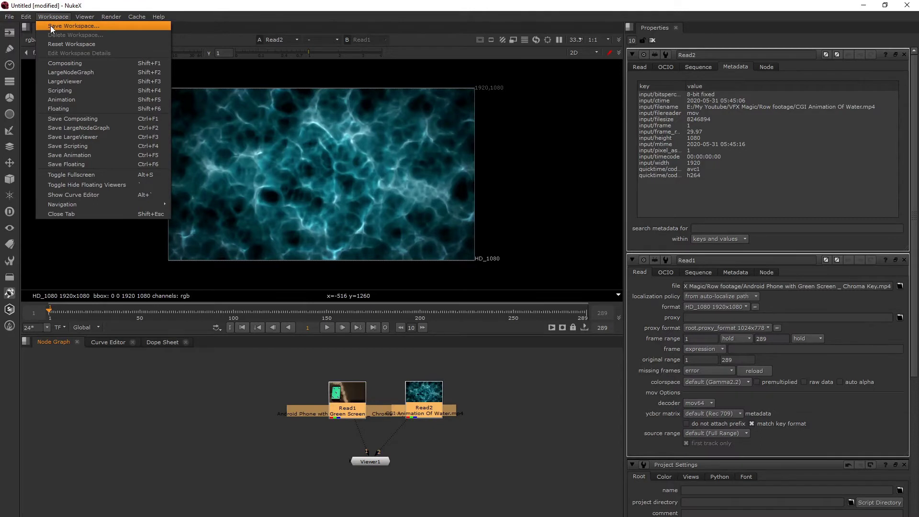
click(79, 16)
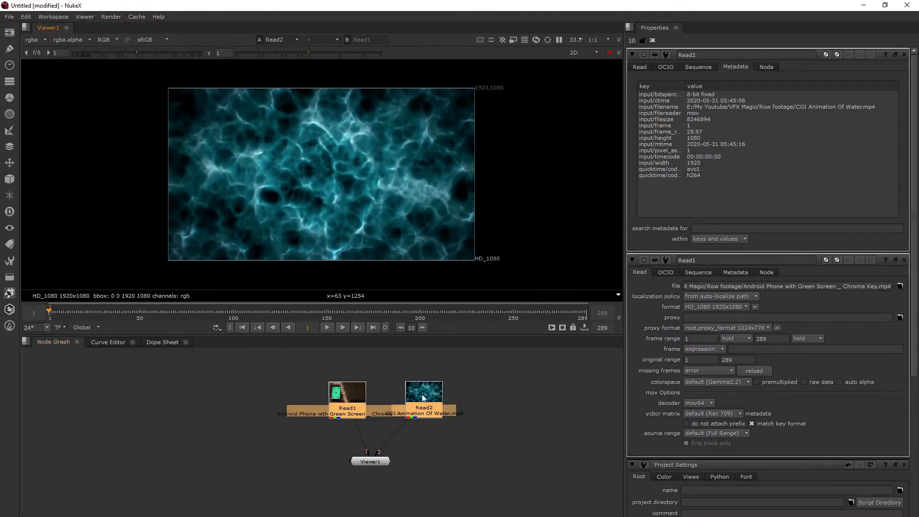
drag(368, 464, 378, 475)
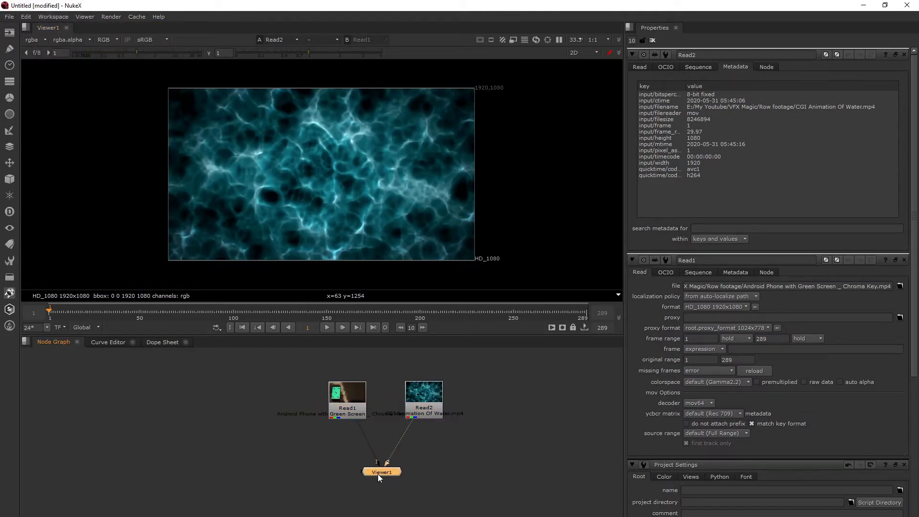
key(1)
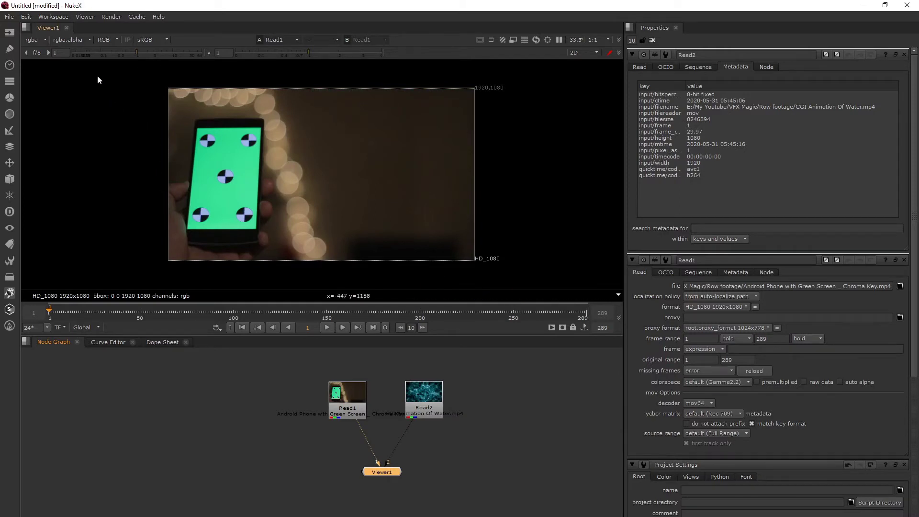
- Create a new comp viewer and arrange Viewer1 below Read1 and Viewer2 below Read2
click(85, 16)
click(251, 195)
key(ctrl+i)
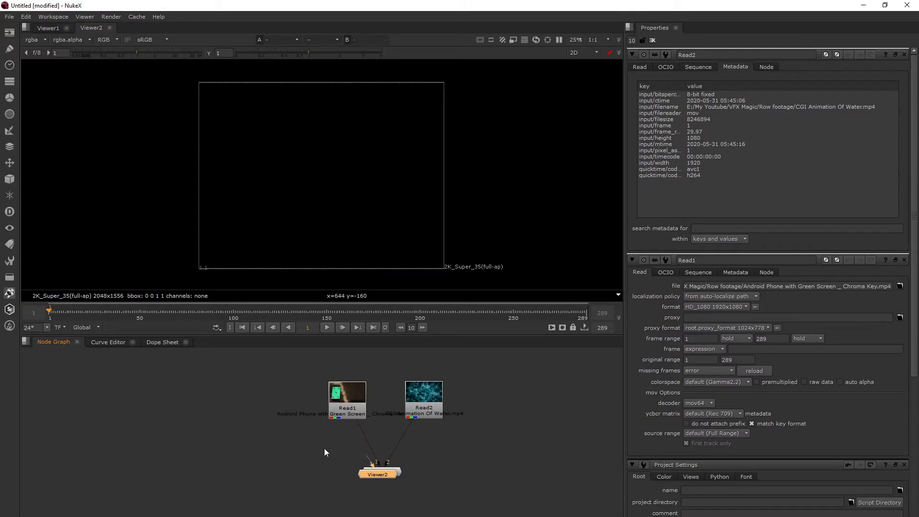
drag(372, 474, 432, 487)
drag(373, 473, 359, 473)
drag(422, 470, 418, 472)
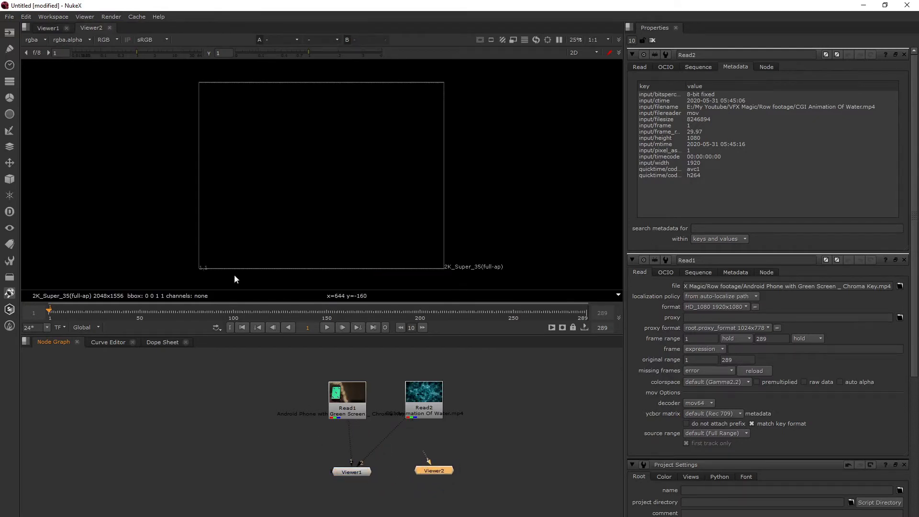
- Connect Read2 to Viewer2 and compare its display with Viewer1's
click(45, 28)
click(91, 29)
drag(428, 410, 428, 411)
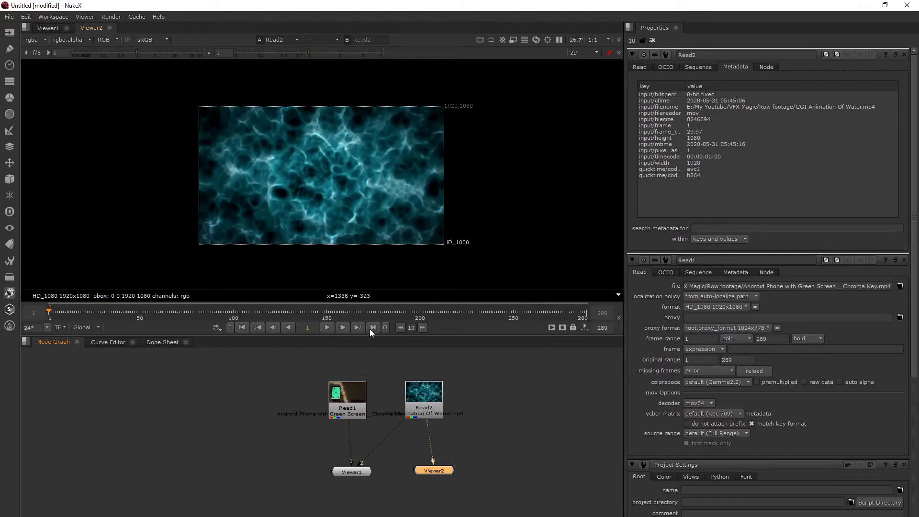
click(46, 29)
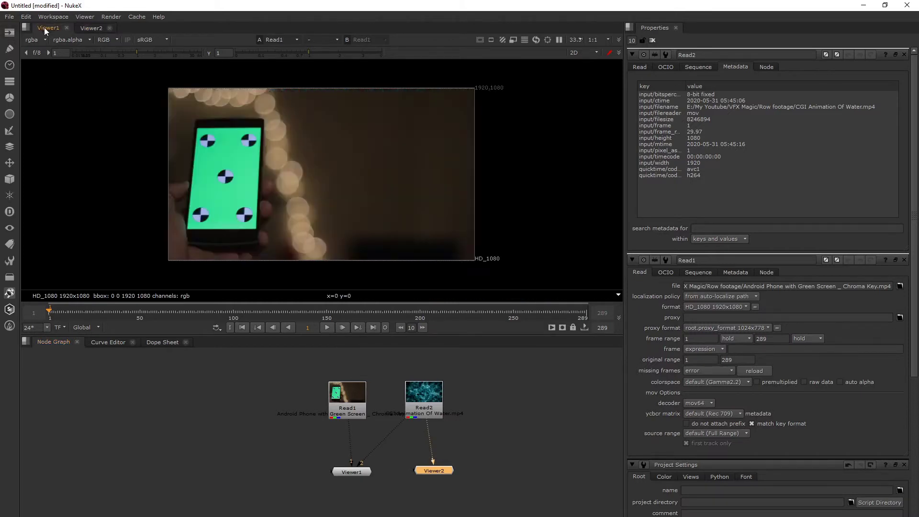
click(90, 28)
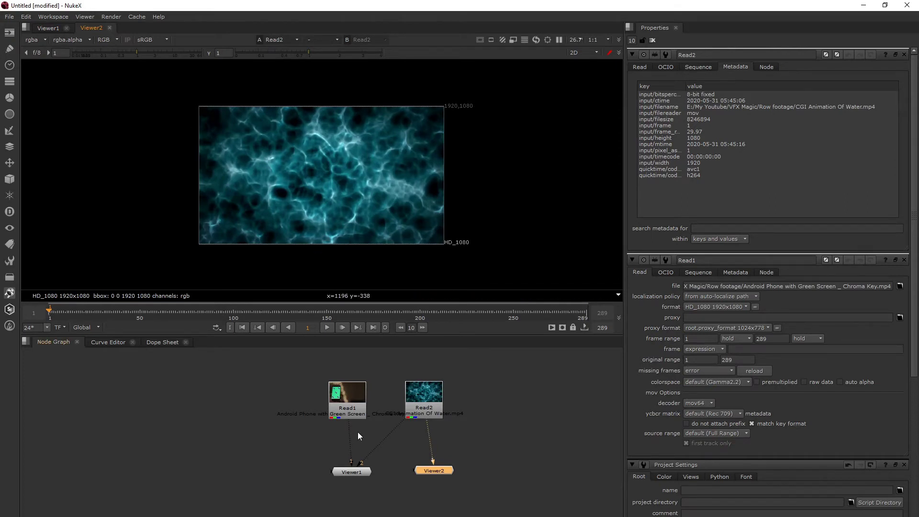
- Align the Read1 node above Viewer1 and check both viewer displays again
drag(350, 409, 354, 410)
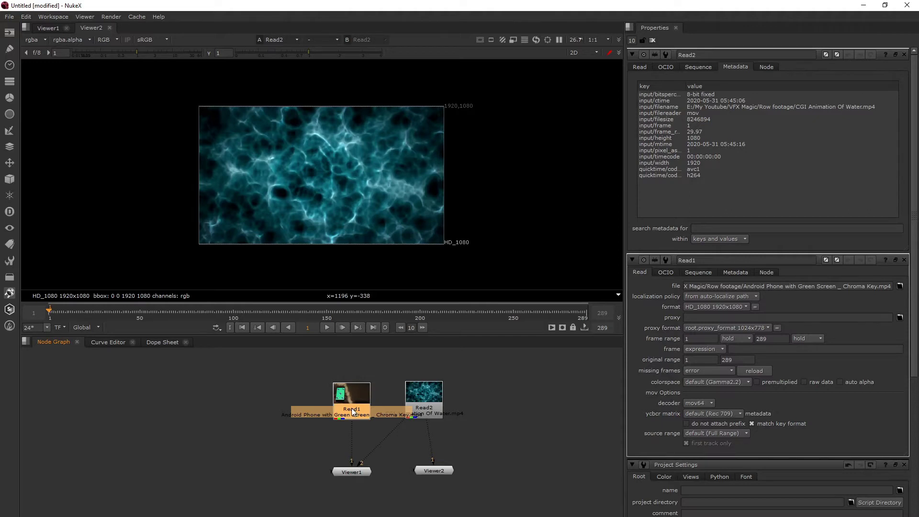
drag(355, 411, 354, 412)
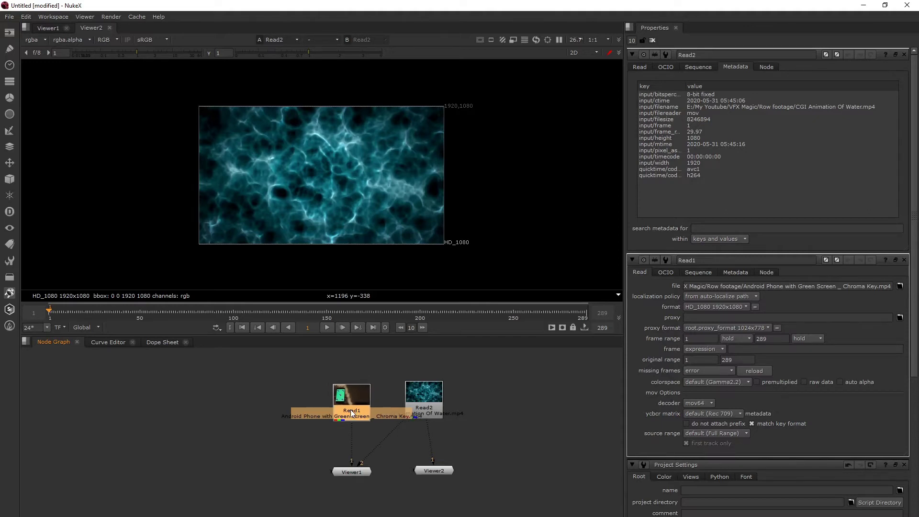
click(41, 28)
click(85, 28)
- Delete the Viewer2 node from the node graph
click(424, 400)
drag(475, 496, 417, 444)
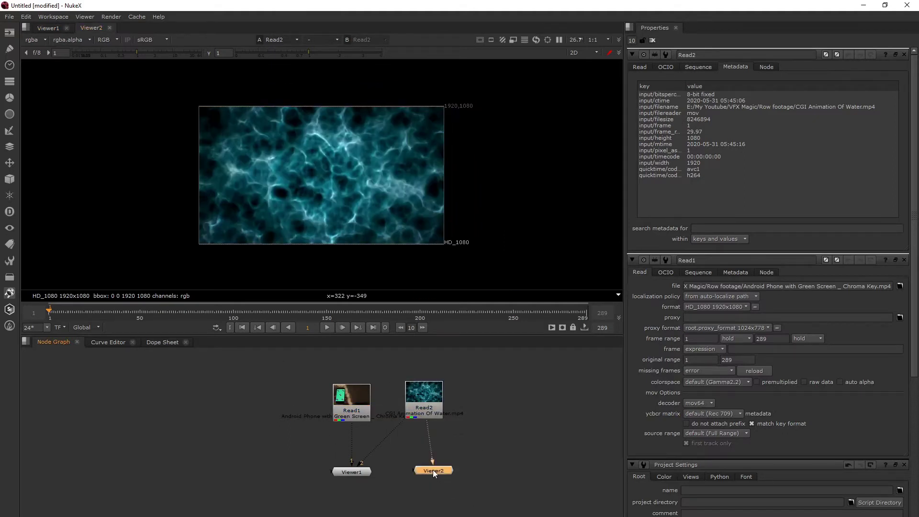
key(Delete)
- Turn on proxy mode for the comp
click(110, 16)
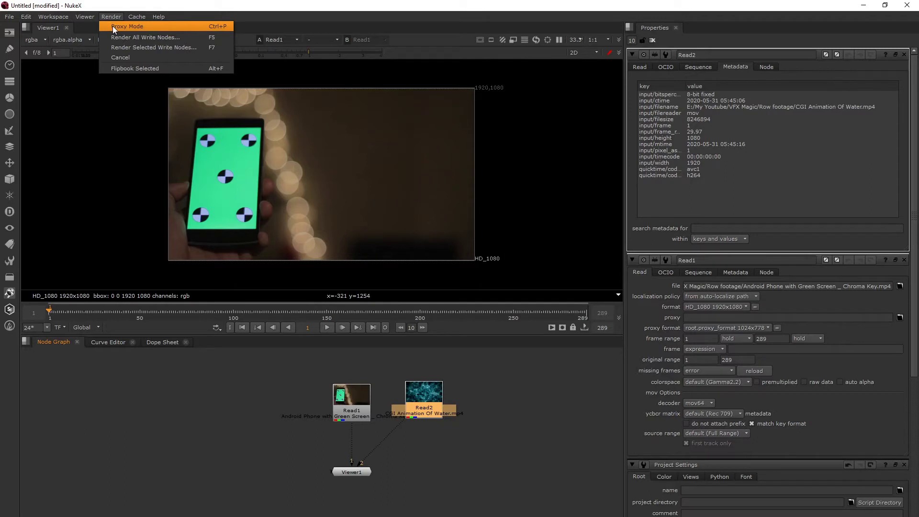
click(113, 26)
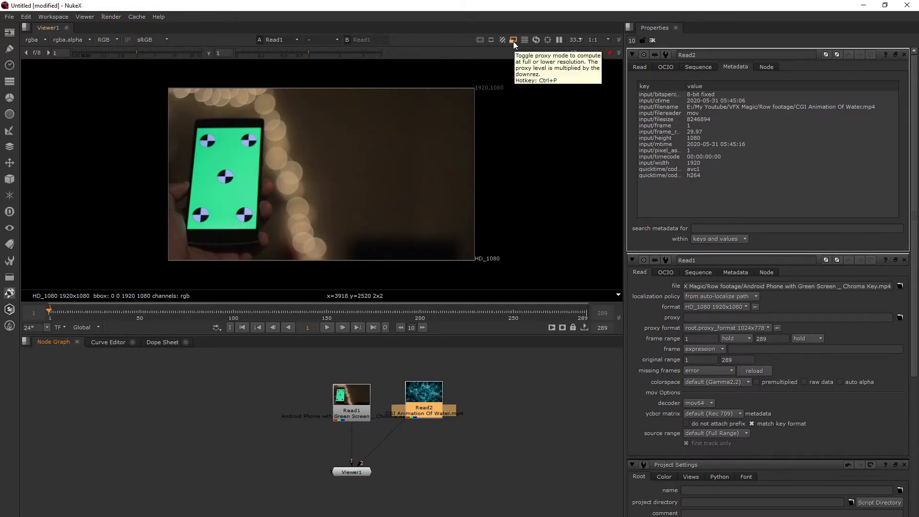
- Toggle proxy mode to compare Viewer1's proxy and full resolution display, and leave proxy mode off
scroll(474, 128, up, 1)
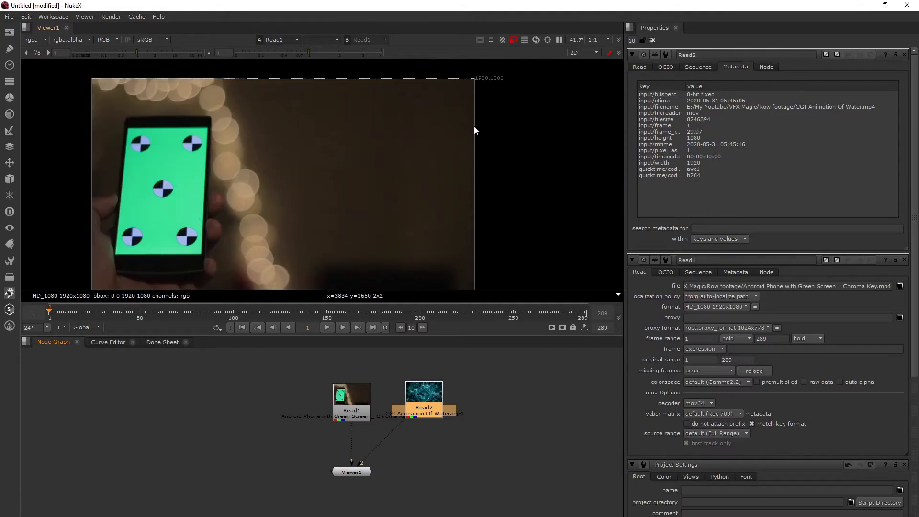
click(348, 405)
click(352, 472)
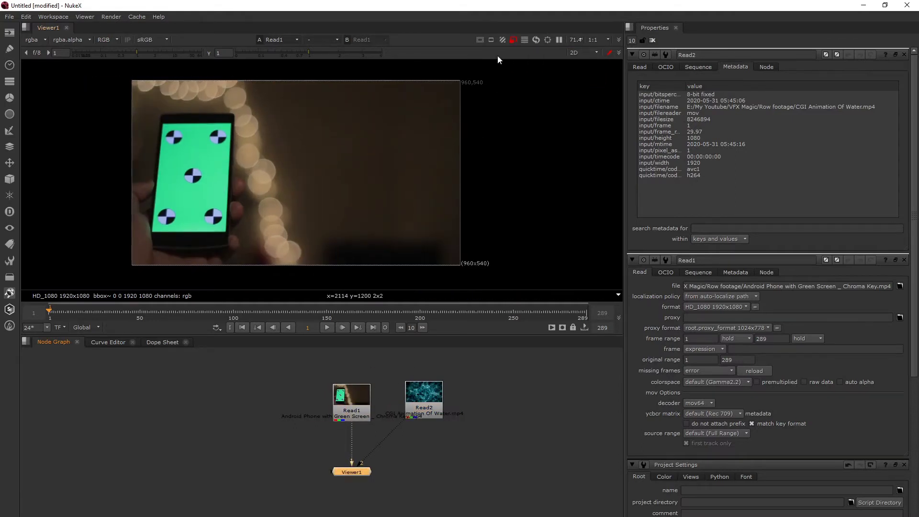
click(511, 41)
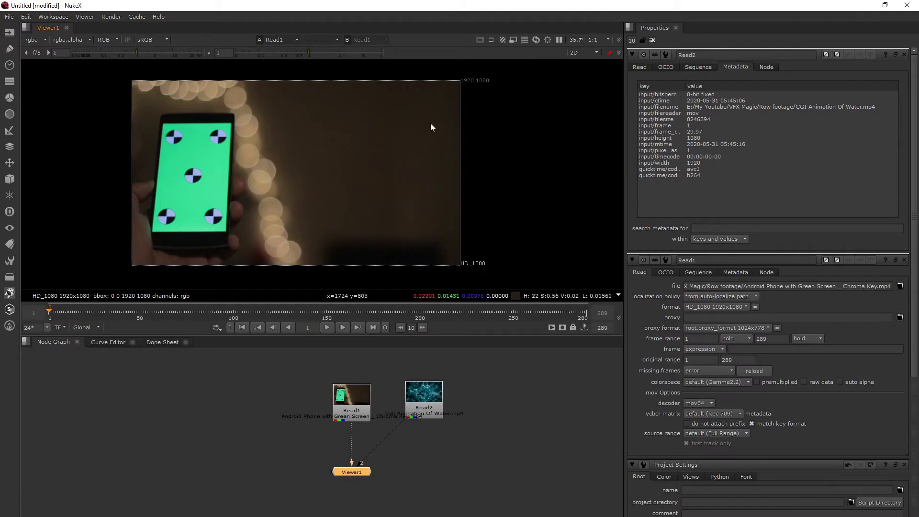
click(514, 41)
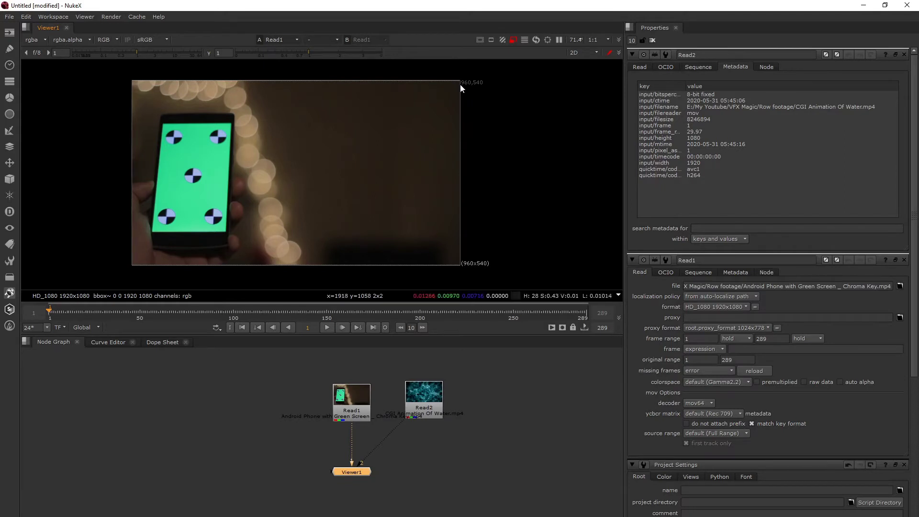
click(513, 40)
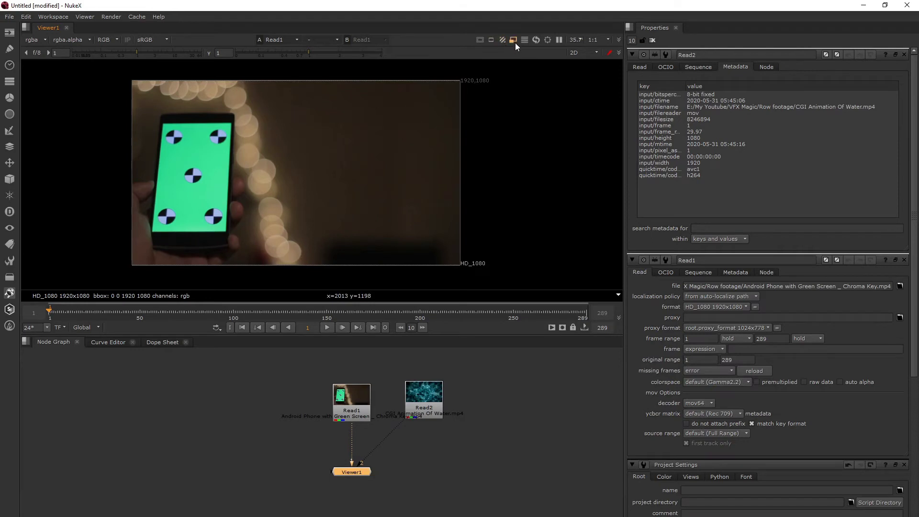
- Space the Read1 and Read2 nodes apart and add a Write node beneath each one
click(108, 16)
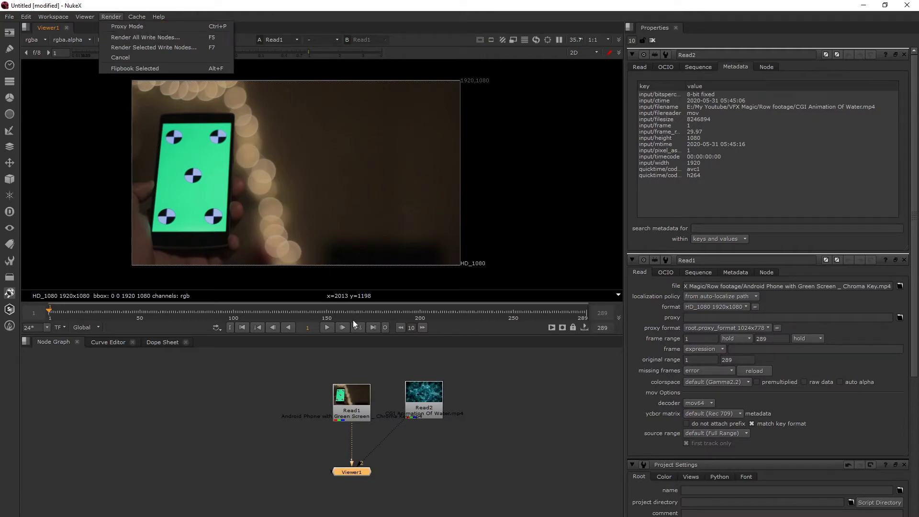
click(357, 406)
drag(357, 406, 349, 405)
drag(403, 399, 406, 398)
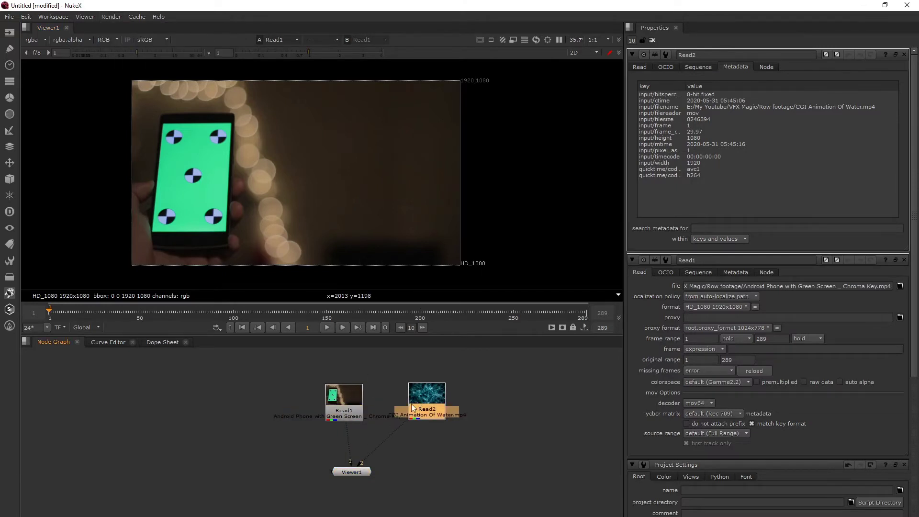
click(353, 410)
key(w)
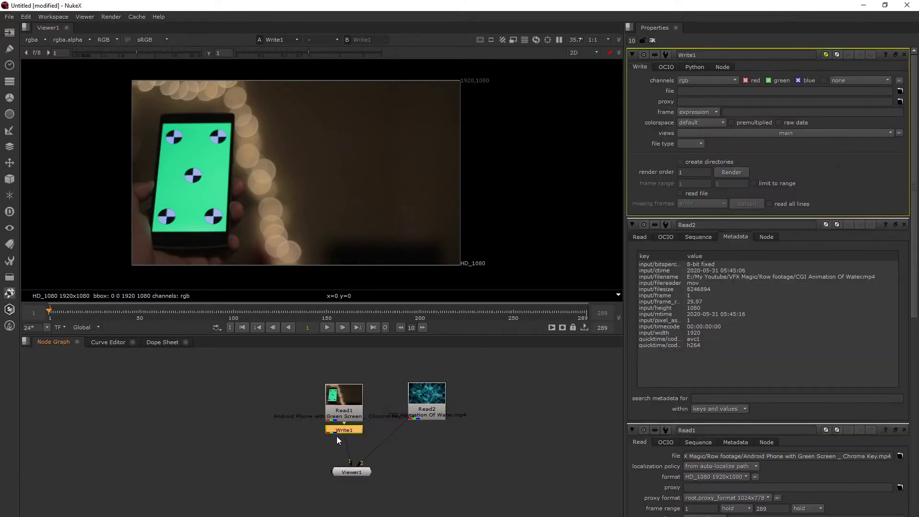
drag(405, 410, 422, 436)
key(w)
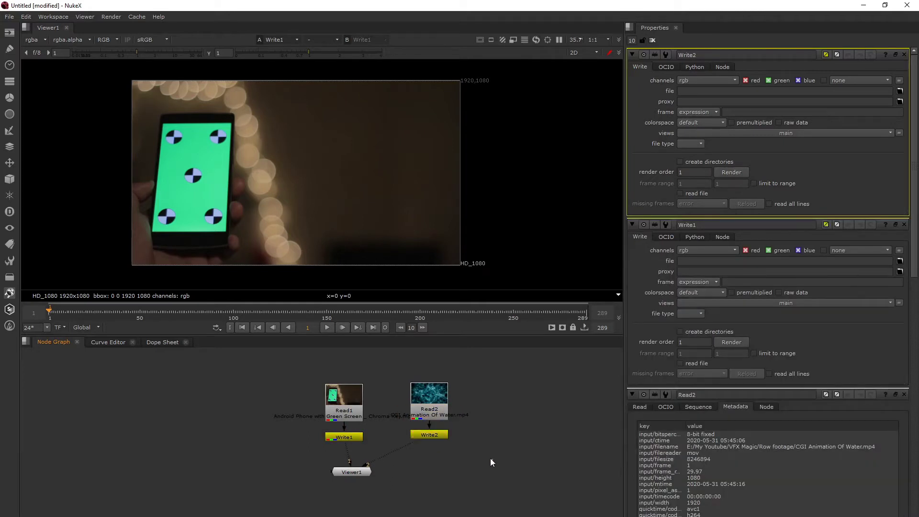
- Select both Write nodes, leave only Write1 selected, and review the commands for rendering all or selected Write nodes and for flipbooks
drag(491, 461, 306, 427)
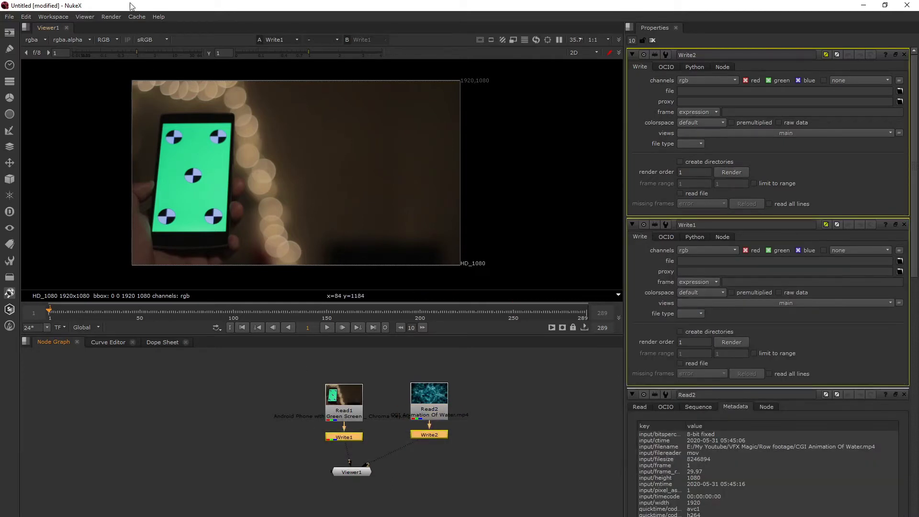
drag(470, 474, 284, 404)
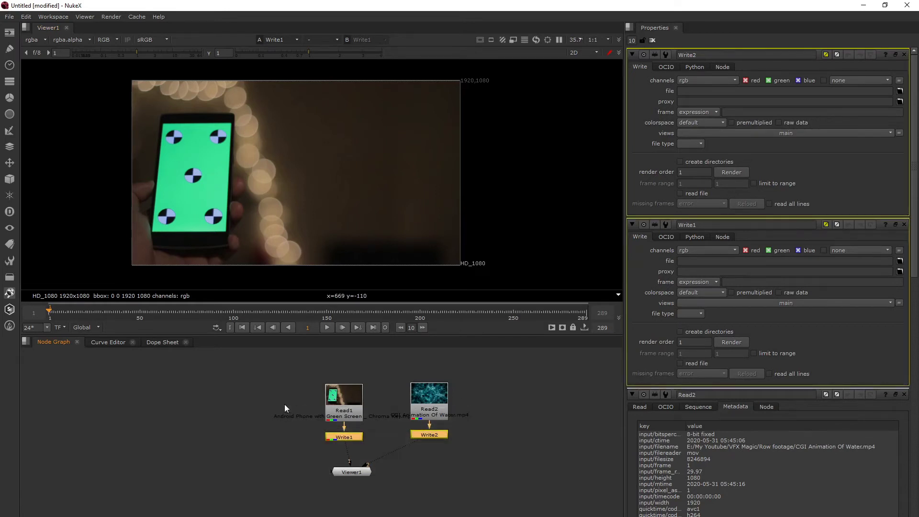
click(118, 17)
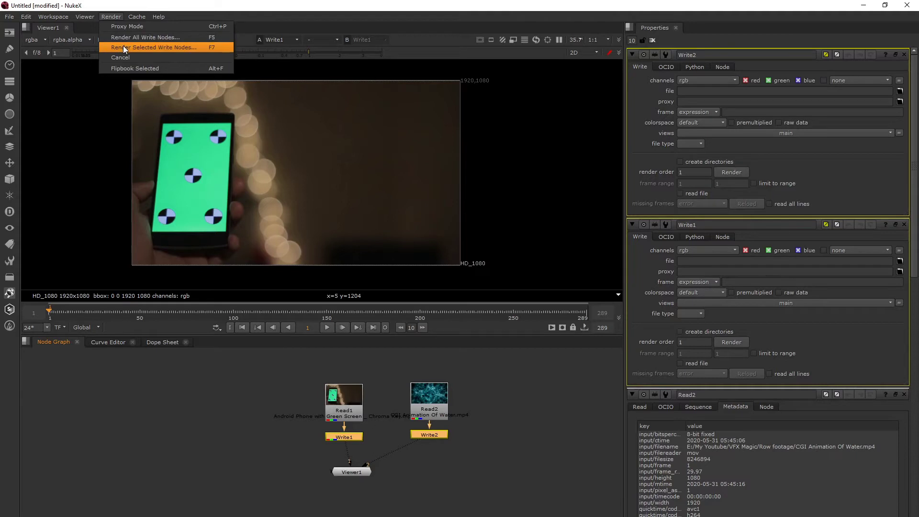
click(352, 438)
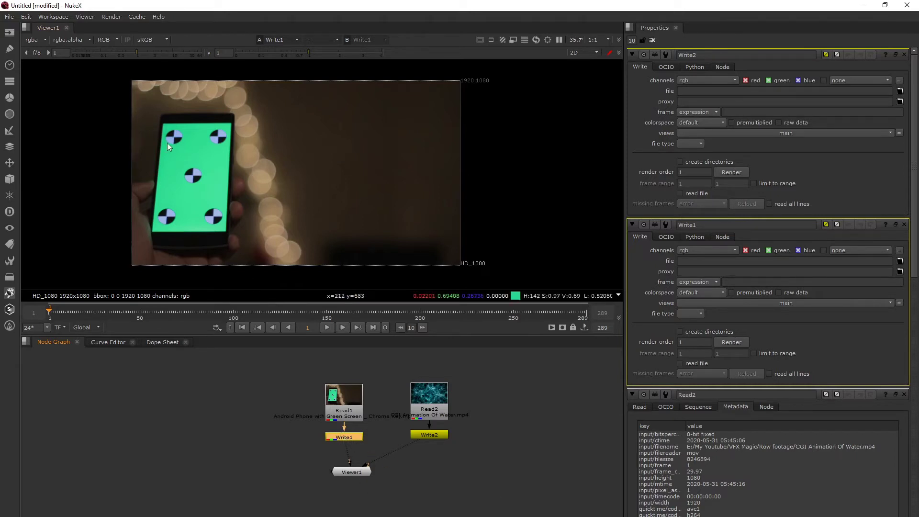
click(113, 17)
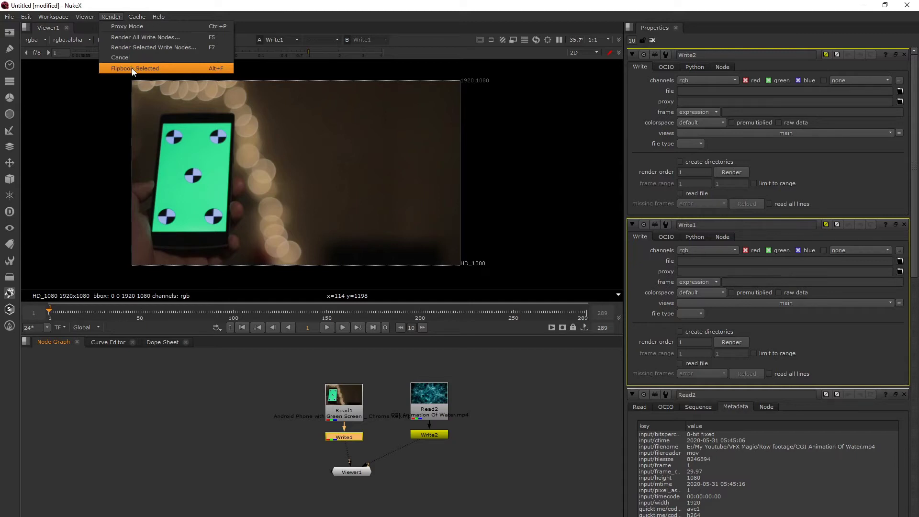
key(Escape)
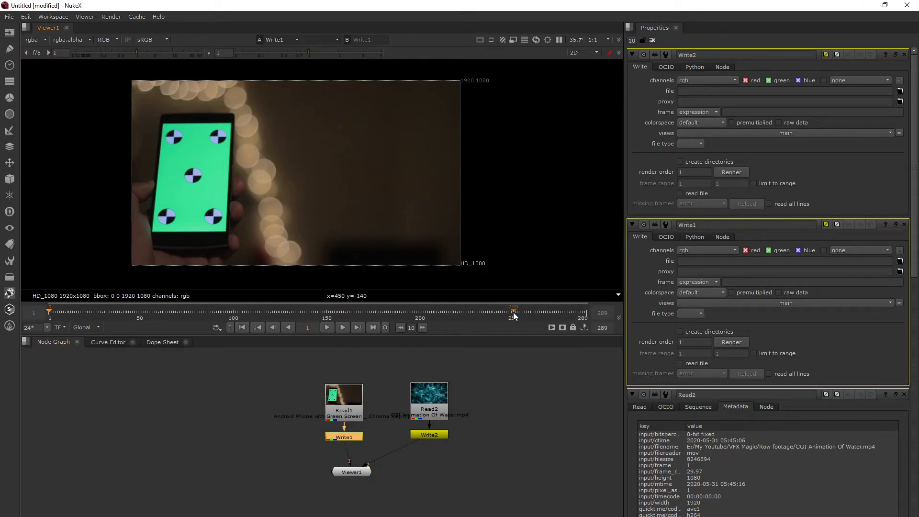
- Try to create a flipbook from the Write1 node over frames 1-5
click(113, 16)
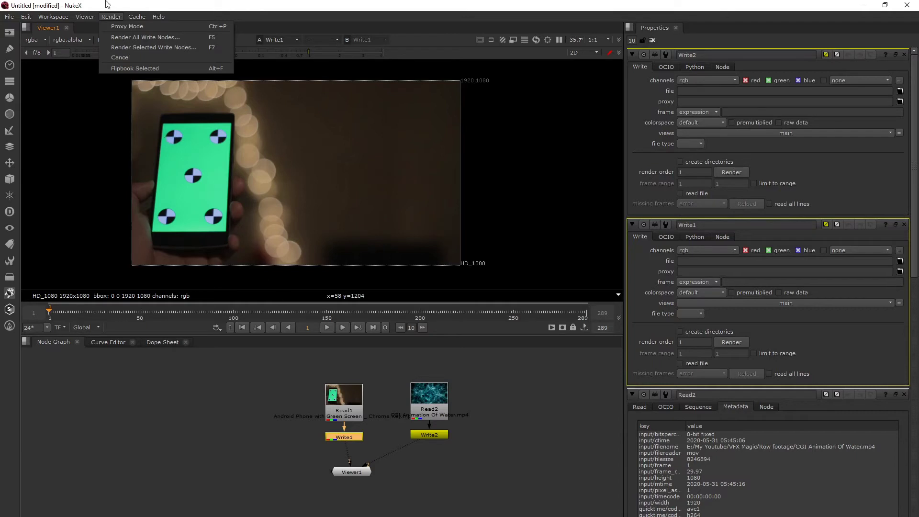
click(133, 70)
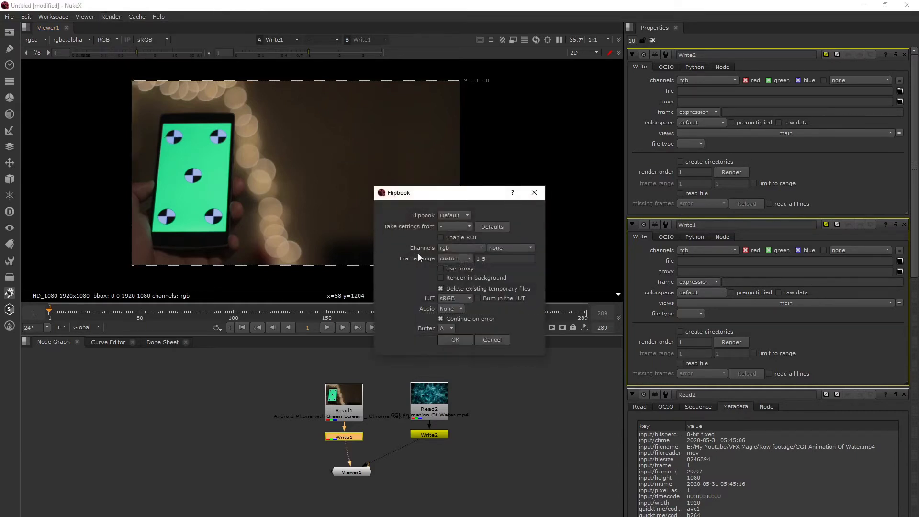
double_click(477, 259)
double_click(482, 260)
key(BackSpace)
click(450, 337)
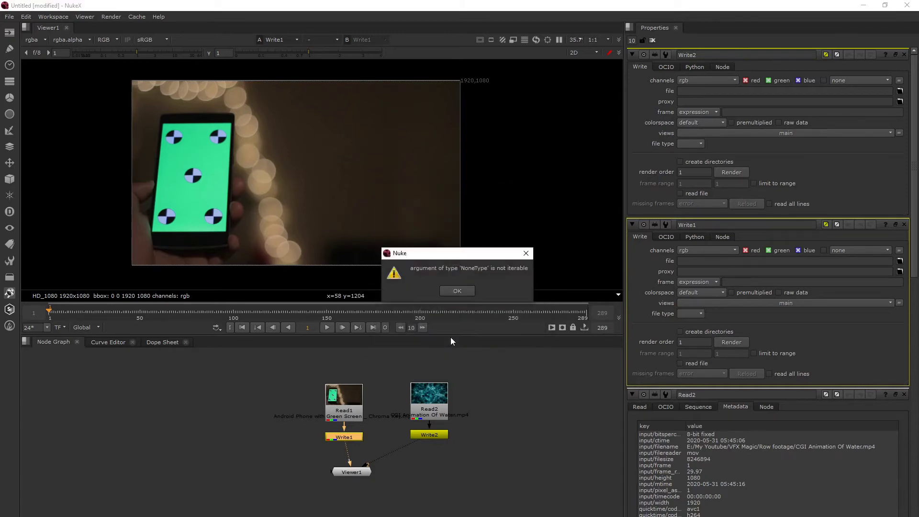
click(457, 291)
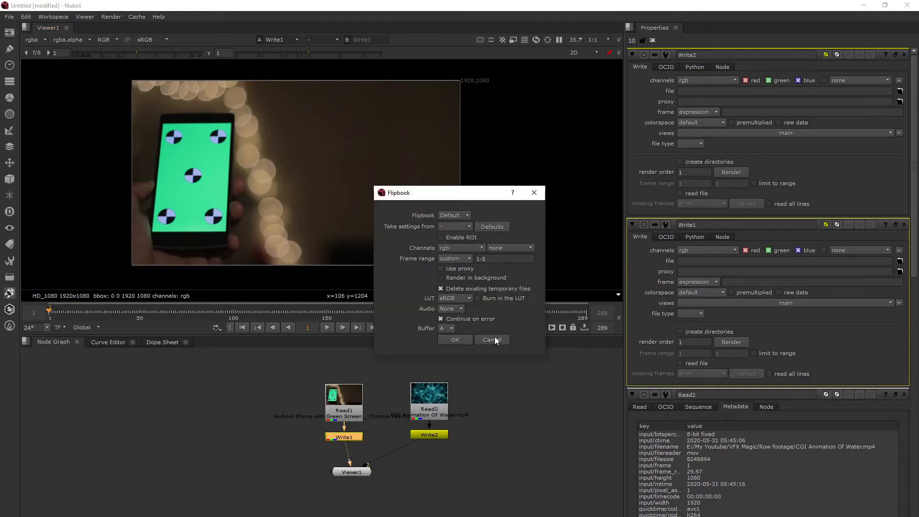
click(495, 339)
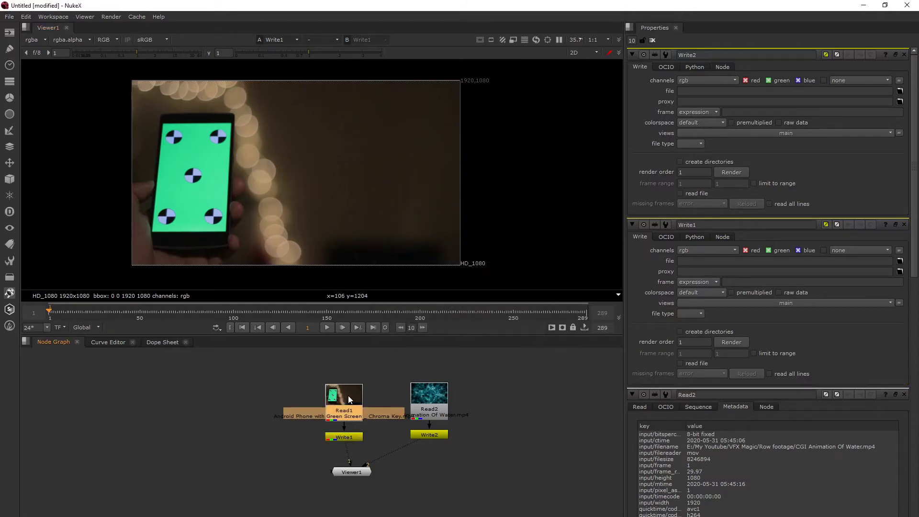
- Render a flipbook of the Read1 node over frames 1-5 with rgba channels
click(112, 17)
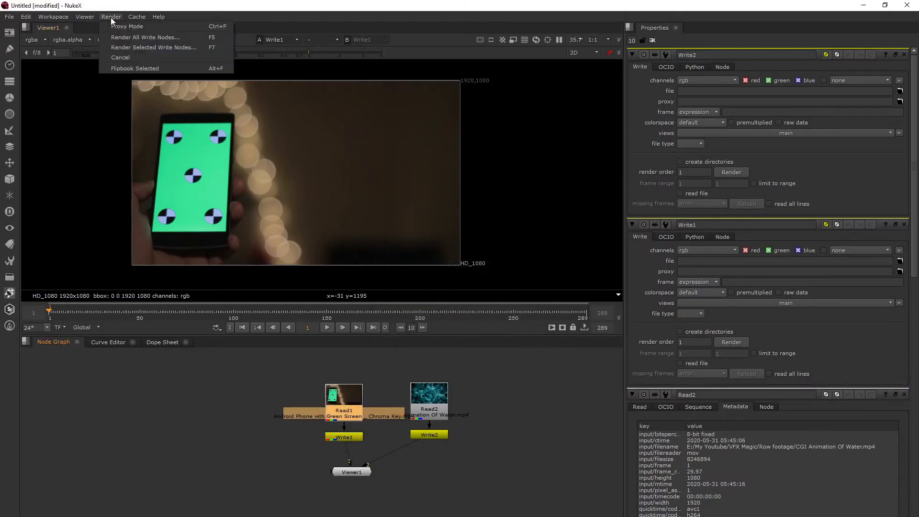
click(122, 67)
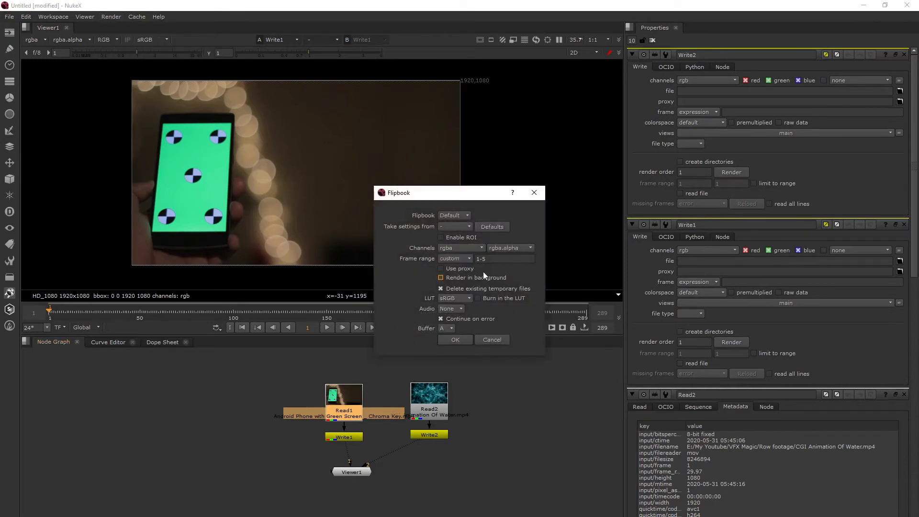
click(455, 340)
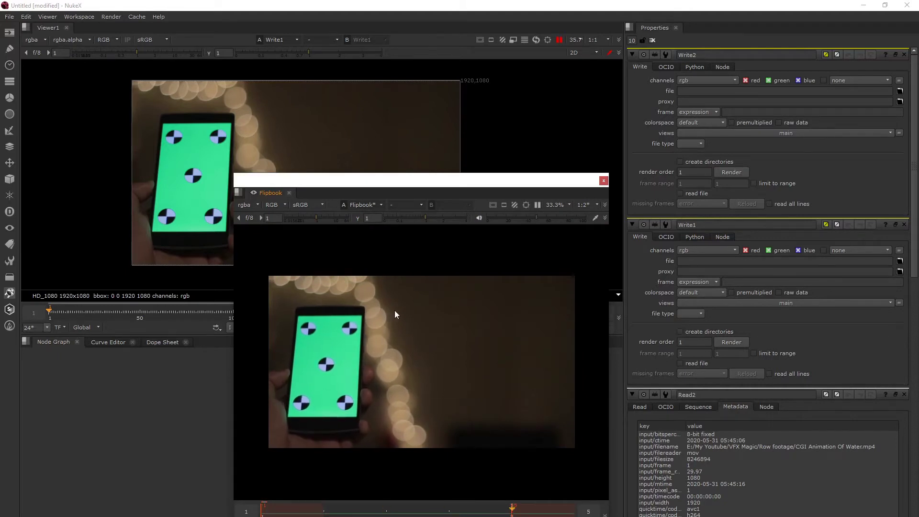
- Reposition the flipbook window to watch its playback, and close it
drag(408, 184, 396, 163)
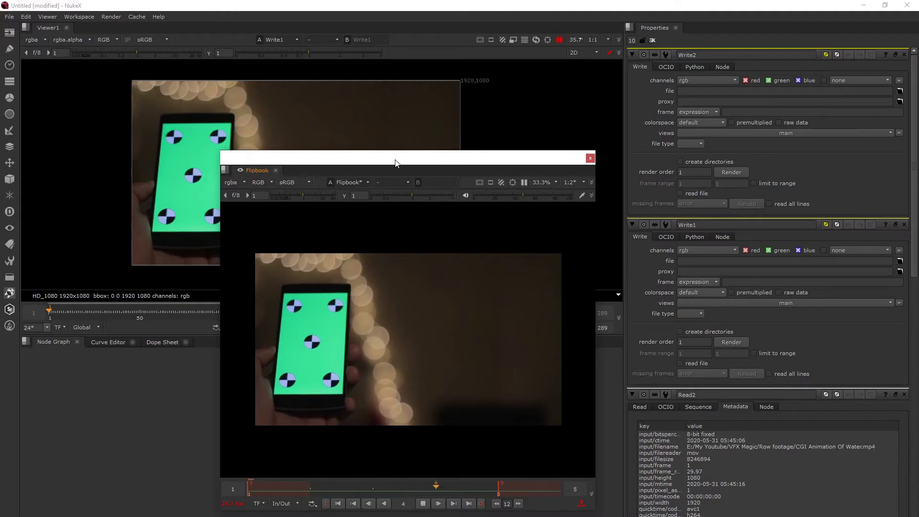
drag(396, 163, 390, 150)
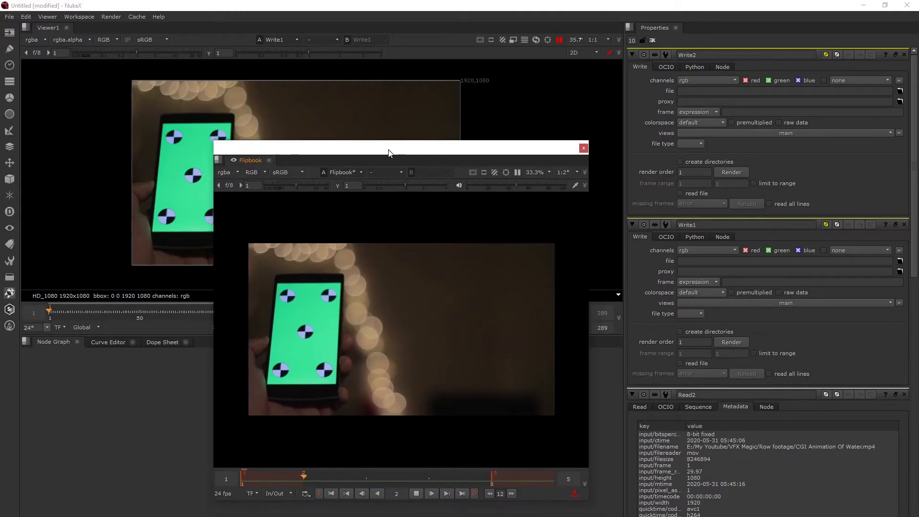
drag(538, 154, 531, 148)
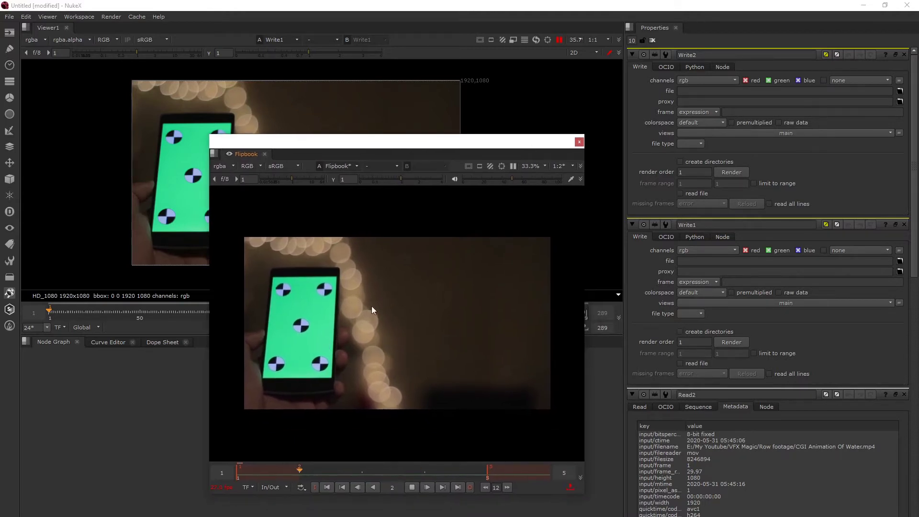
click(579, 143)
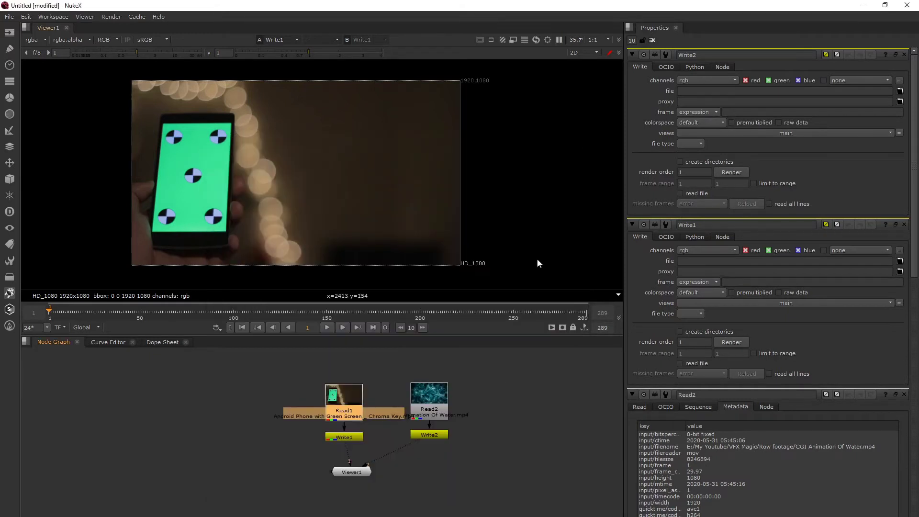
- Examine the flipbook settings and frame range taken from Viewer1, and dismiss them without rendering
click(551, 328)
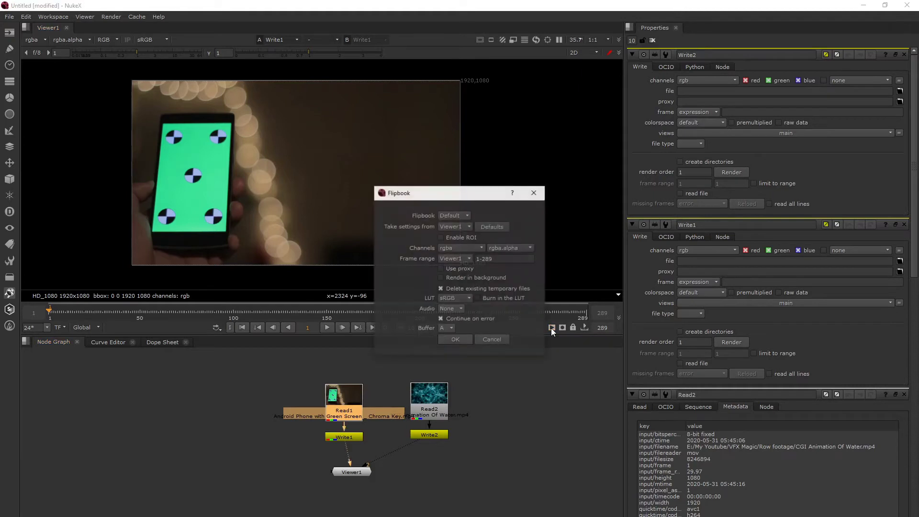
drag(479, 199, 471, 198)
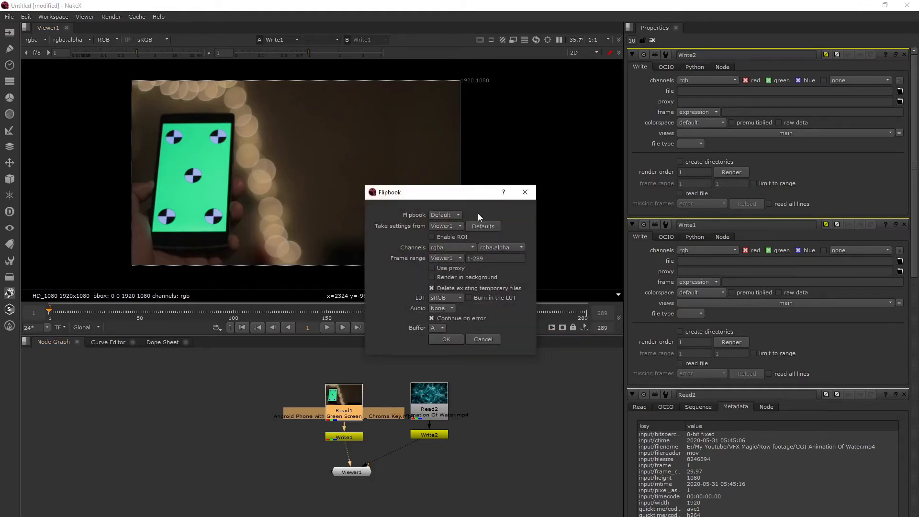
drag(491, 258, 473, 258)
click(525, 192)
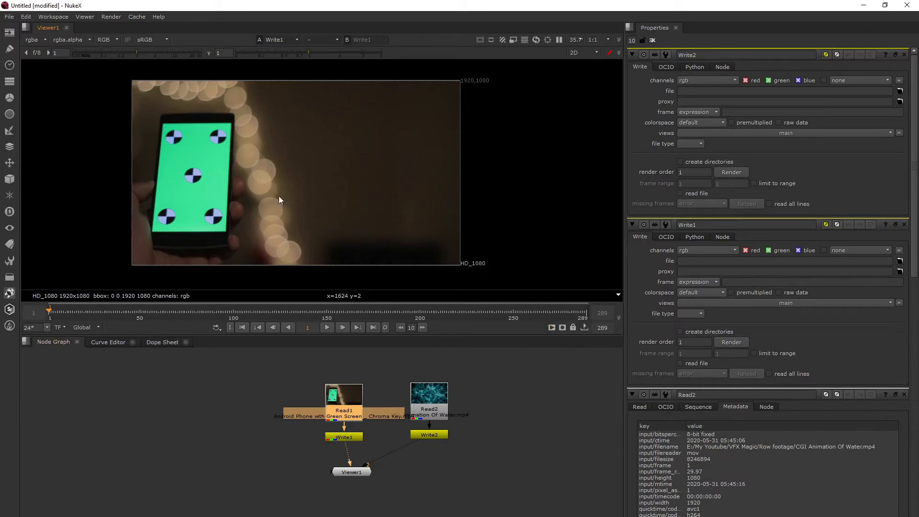
- Review the Viewer commands, the cache-clearing and localization commands, and the available Help resources
click(87, 16)
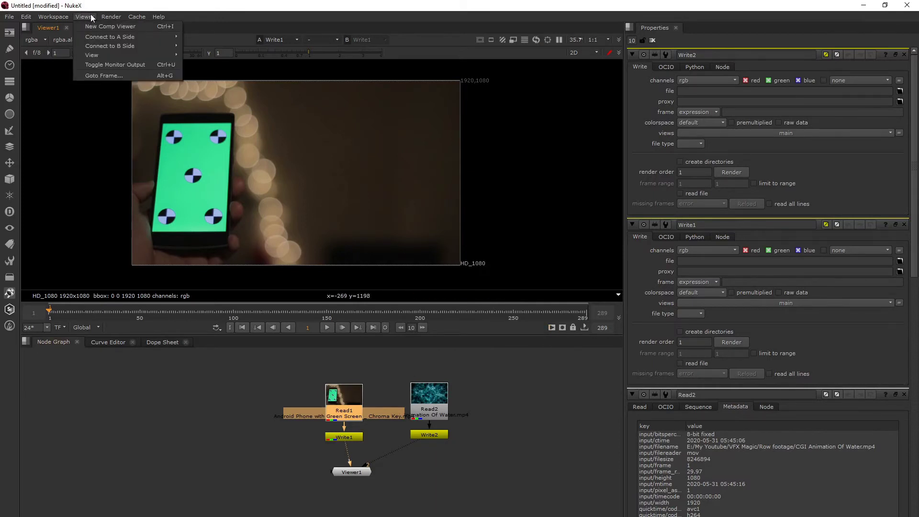
mouse_move(128, 19)
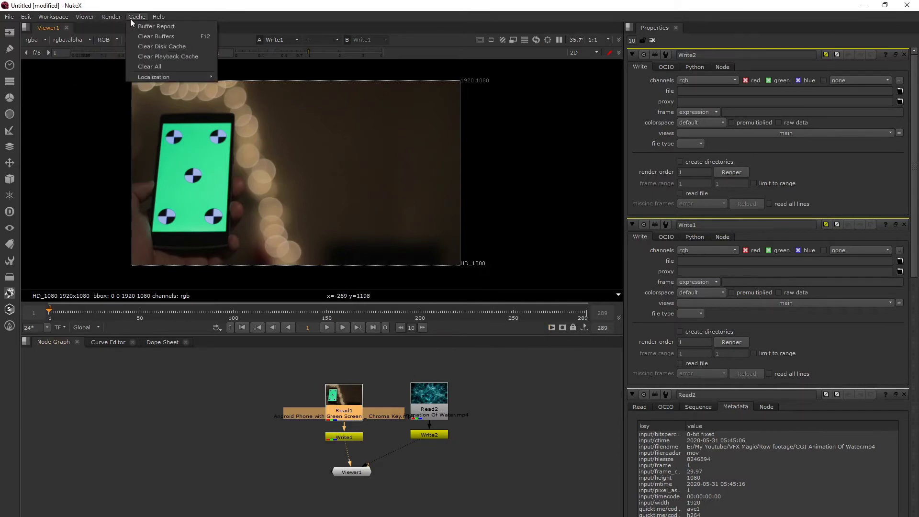
click(201, 242)
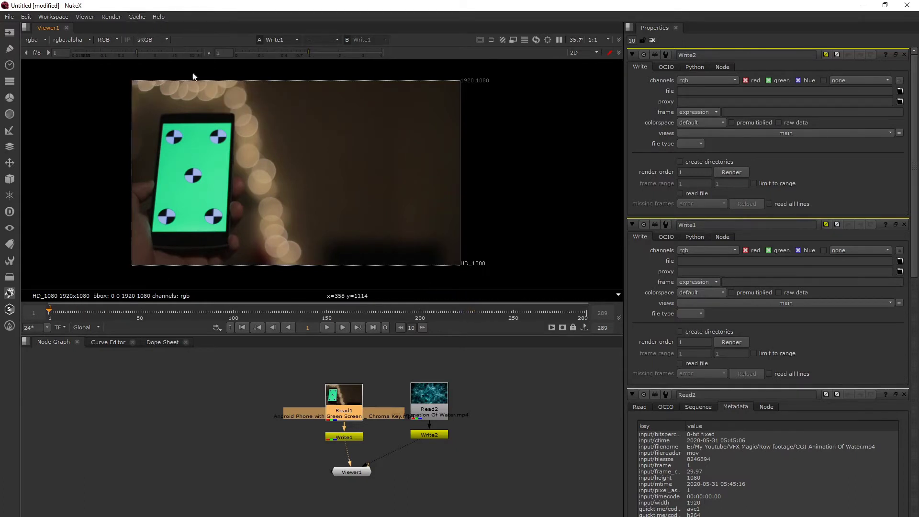
click(137, 17)
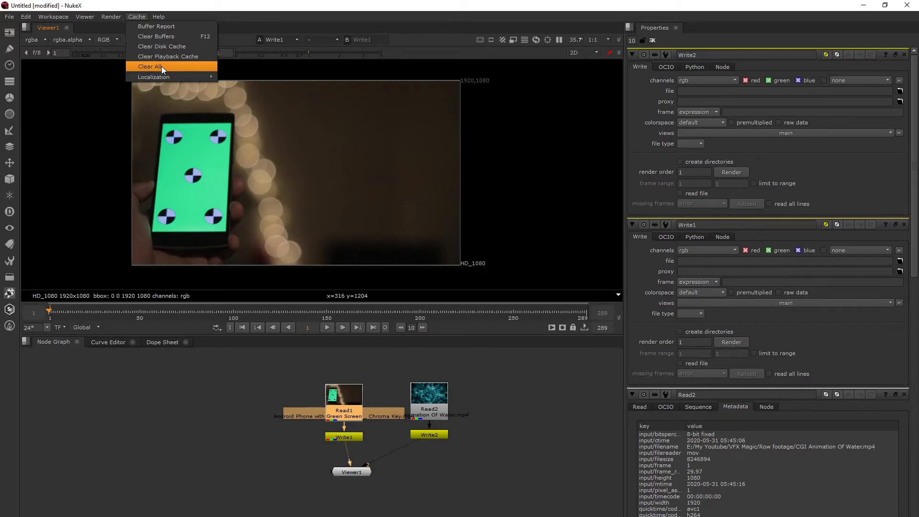
click(329, 200)
click(157, 17)
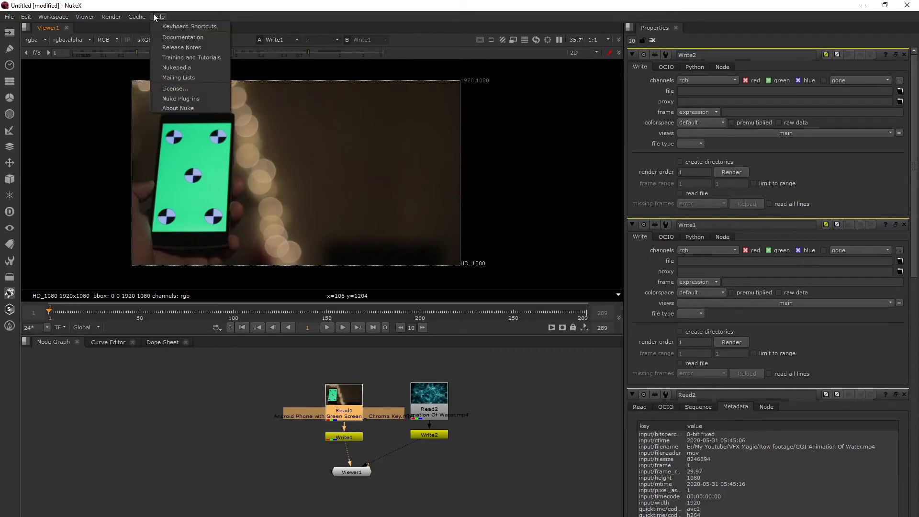
- Frame the phone's upper screen closely in Viewer1 and capture the viewer as a flipbook over frames 1-5
click(157, 17)
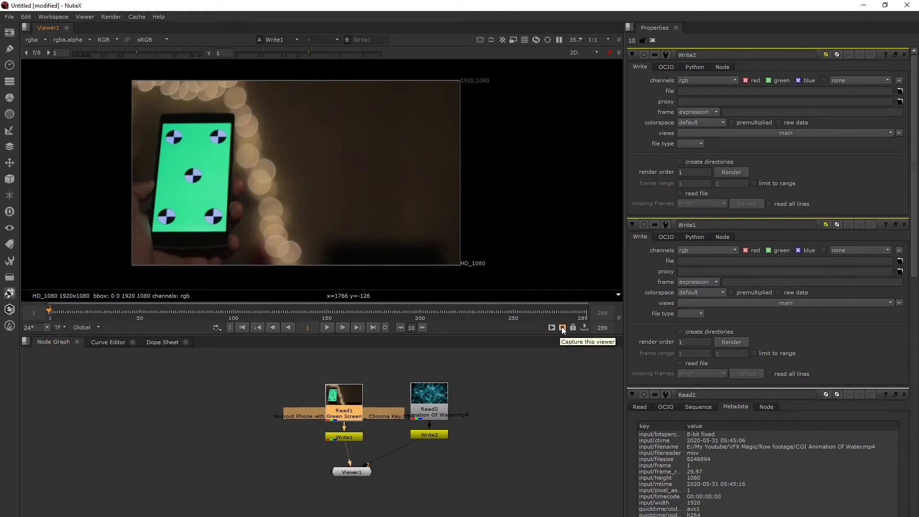
scroll(303, 179, up, 5)
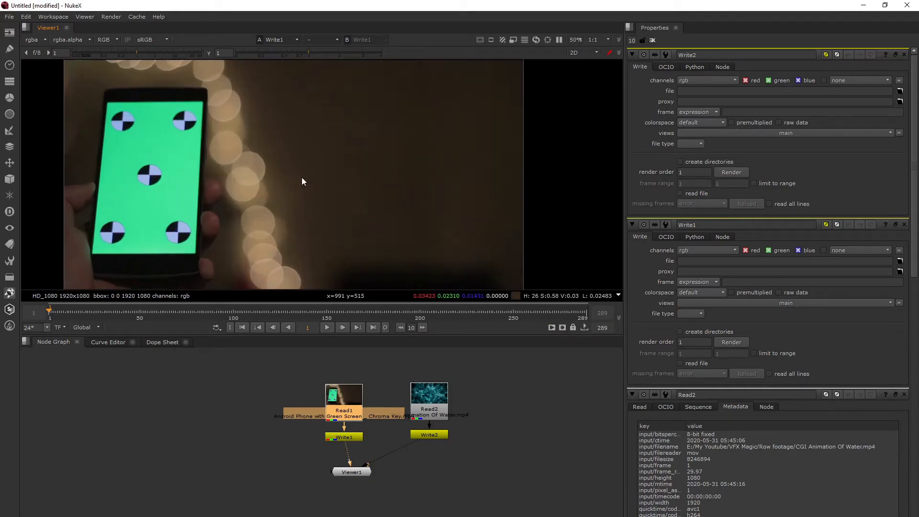
scroll(301, 181, up, 2)
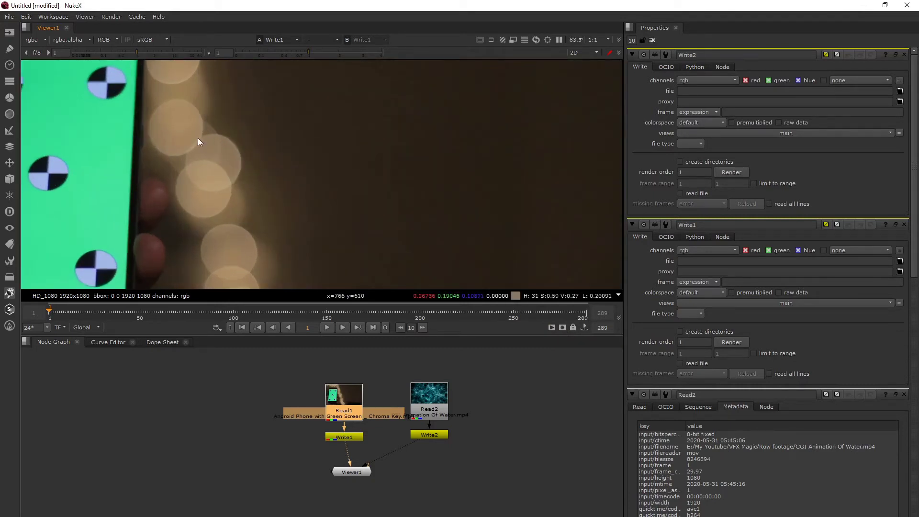
middle_drag(197, 138, 448, 196)
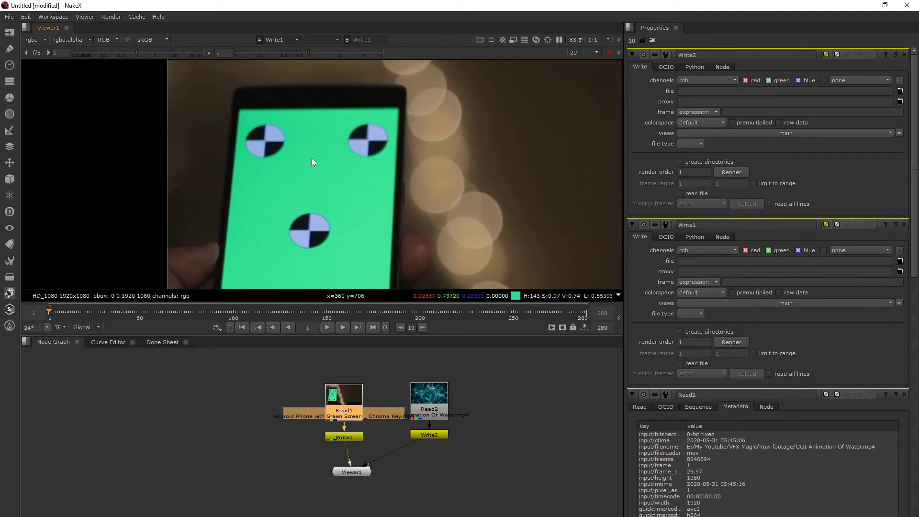
click(563, 328)
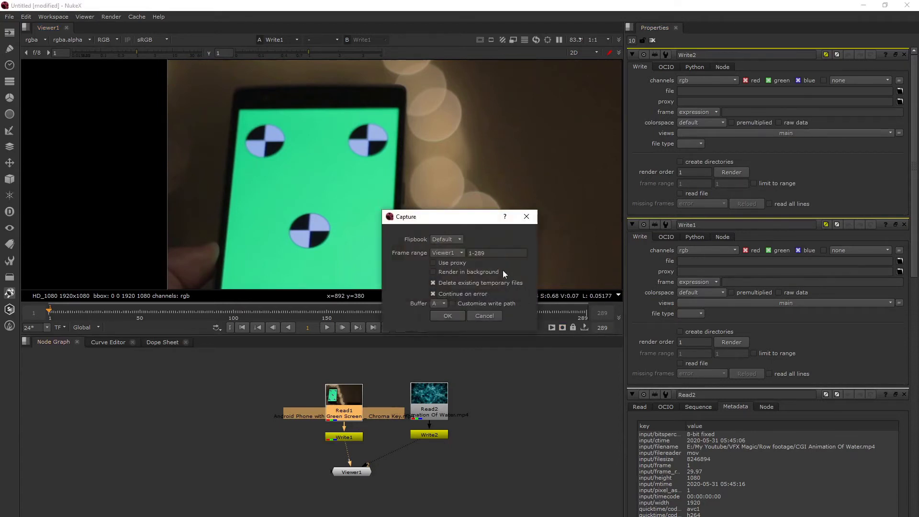
click(483, 253)
drag(483, 253, 474, 252)
text(5)
click(453, 316)
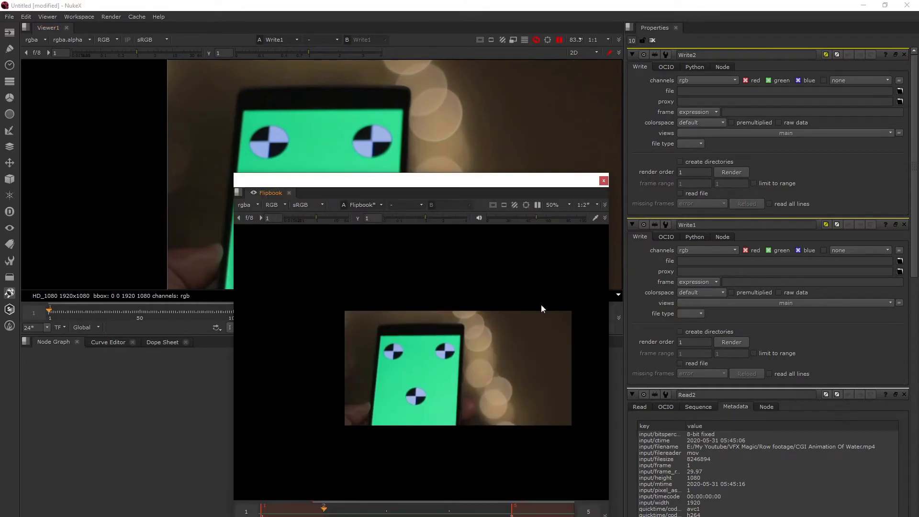
- Reposition the captured flipbook's window to watch the close-up playback, and close it
drag(537, 181, 450, 156)
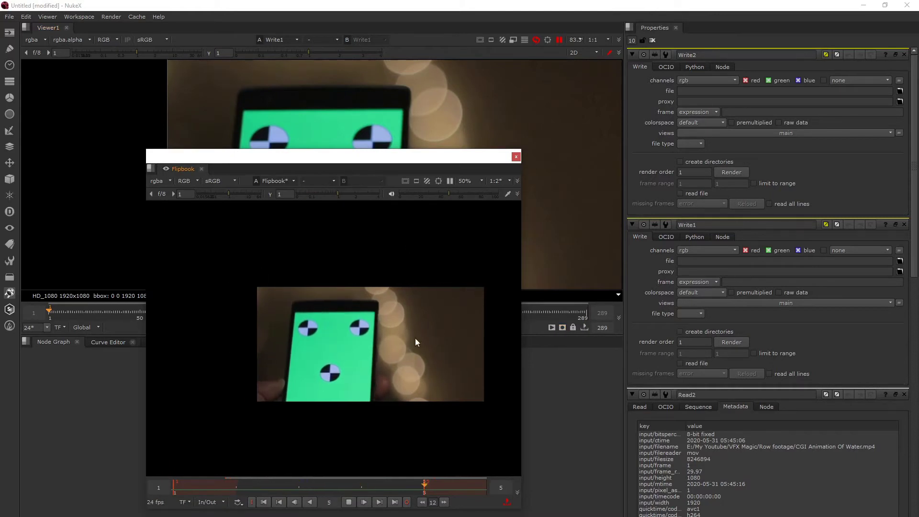
drag(443, 158, 423, 155)
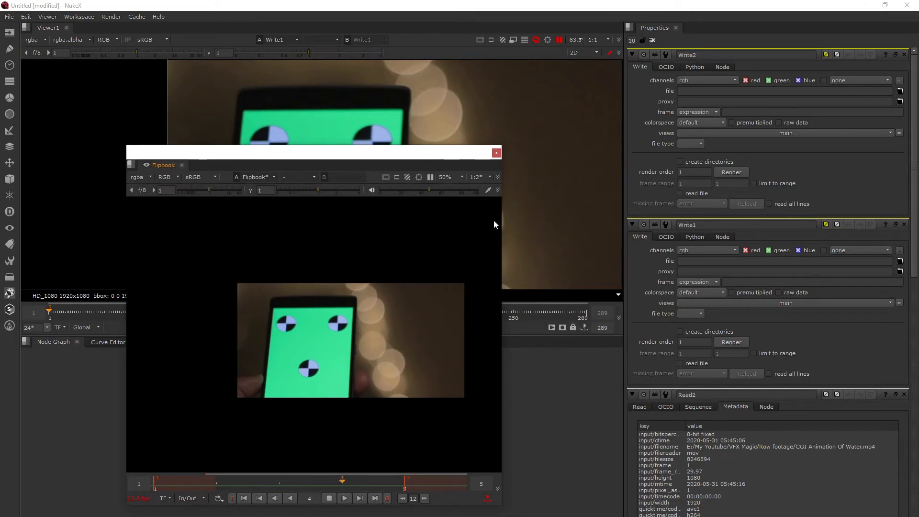
drag(454, 154, 450, 153)
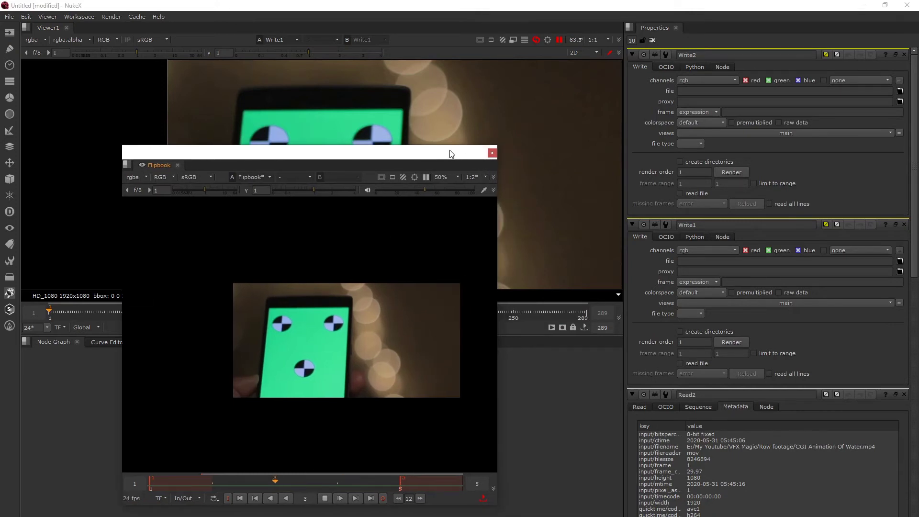
click(493, 152)
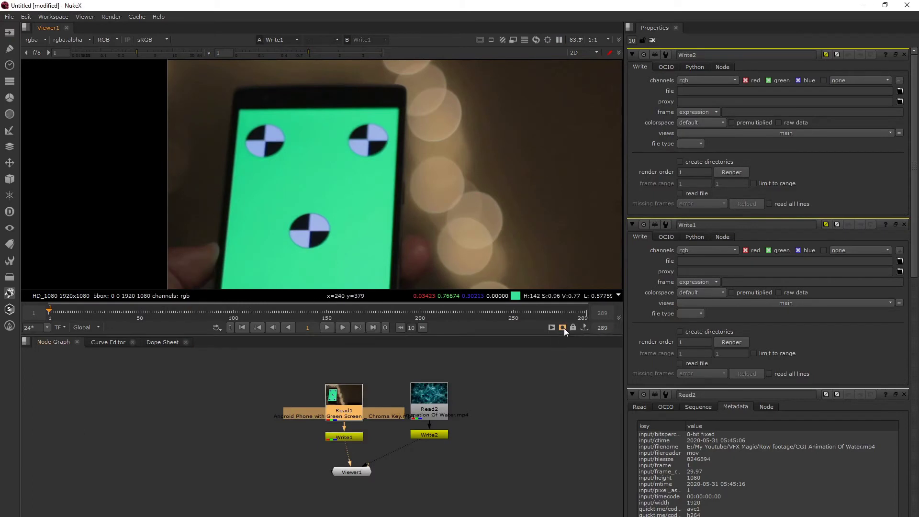
- Delete the Write1 and Write2 nodes from the Node Graph
drag(492, 470, 243, 369)
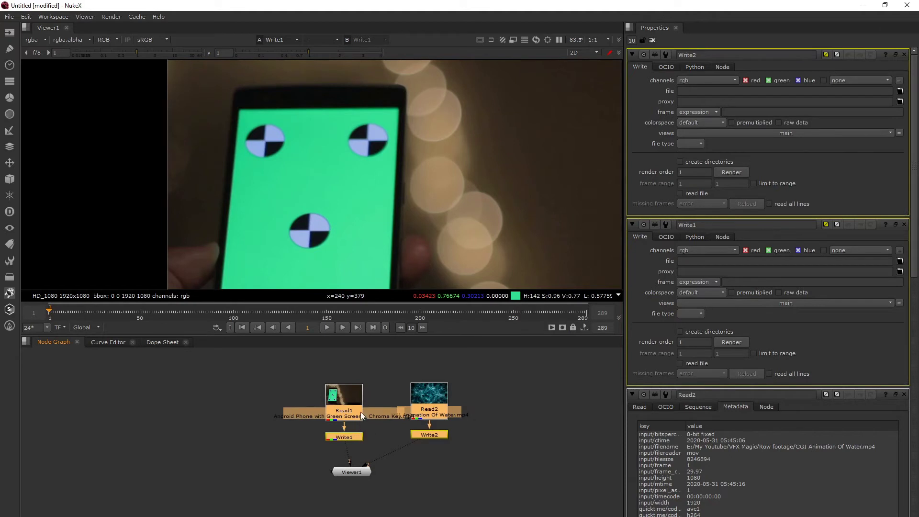
drag(497, 457, 308, 424)
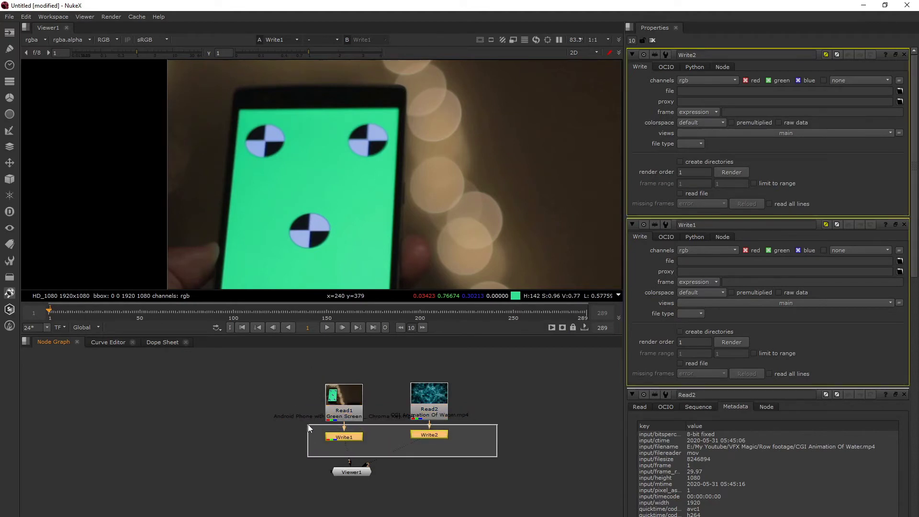
key(Delete)
- Add a Blur node from the Filter nodes in the empty area beside Read1, leaving it unconnected
click(280, 428)
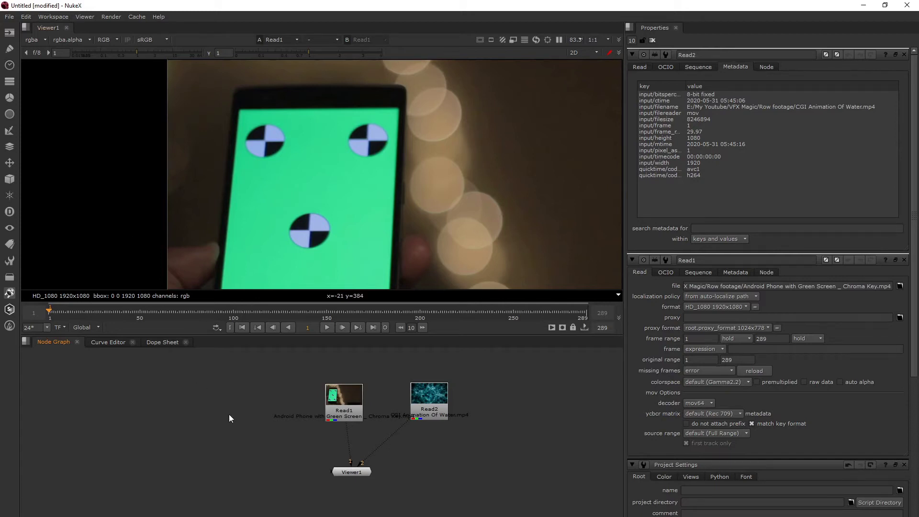
click(9, 48)
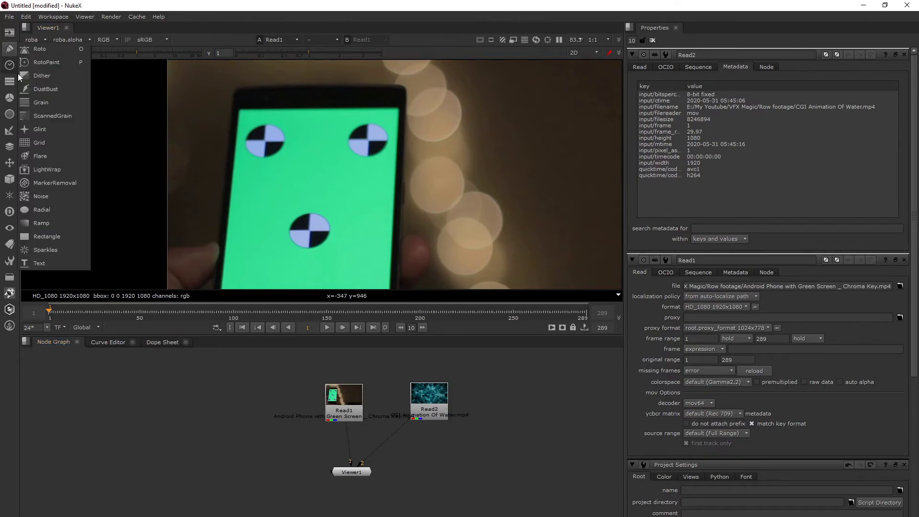
click(11, 115)
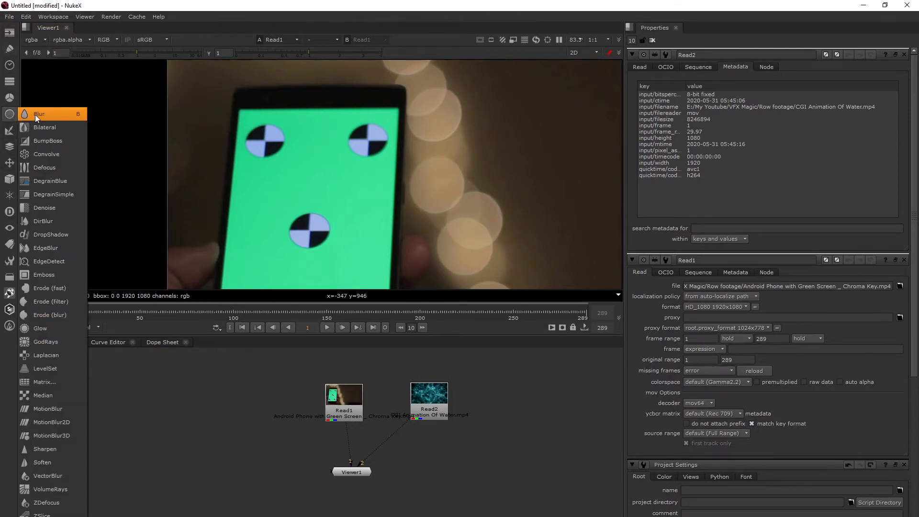
click(36, 114)
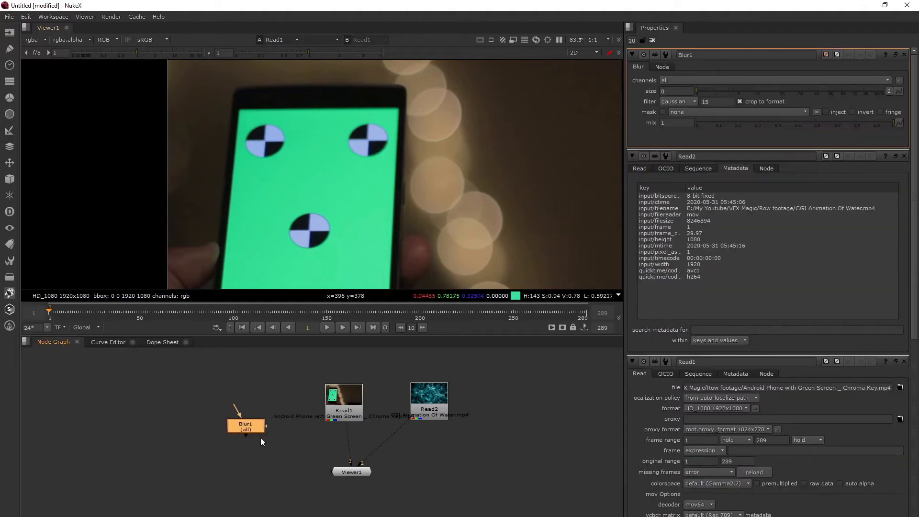
- Review the available Color nodes without adding one, and bring the whole phone frame back into view
click(7, 98)
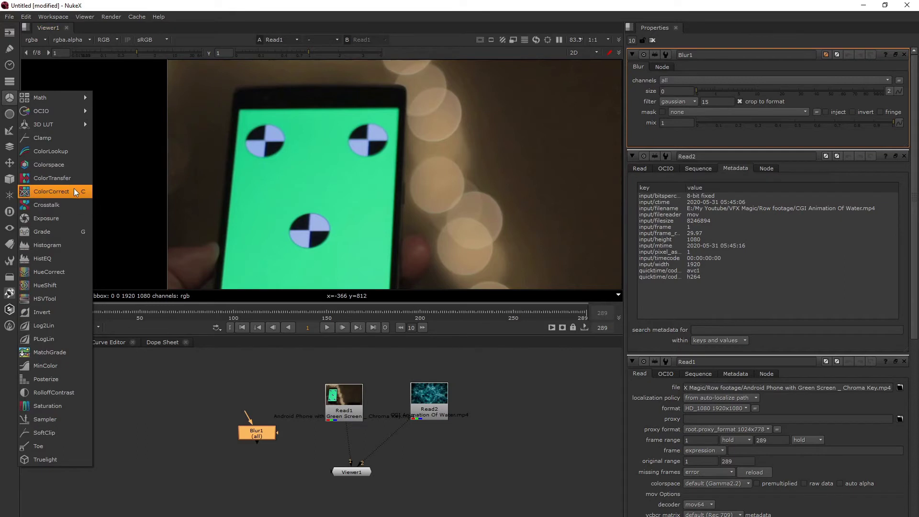
click(213, 387)
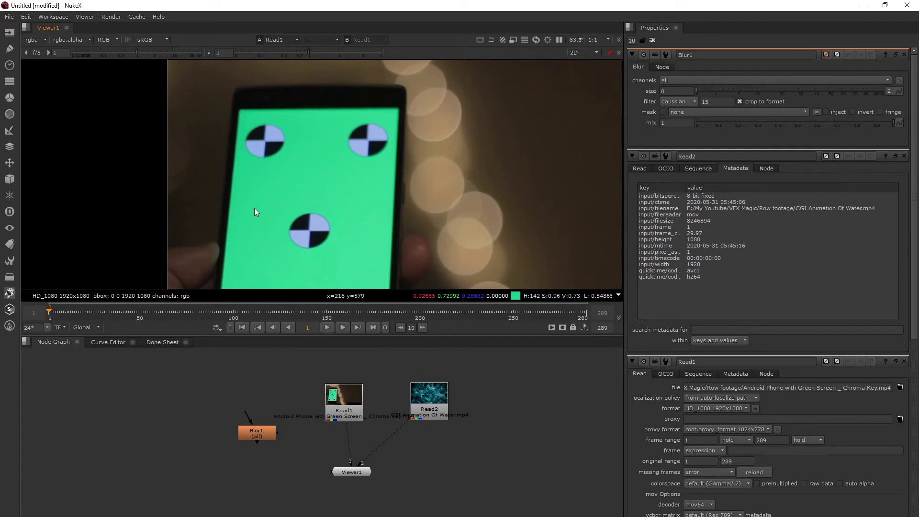
scroll(273, 187, down, 3)
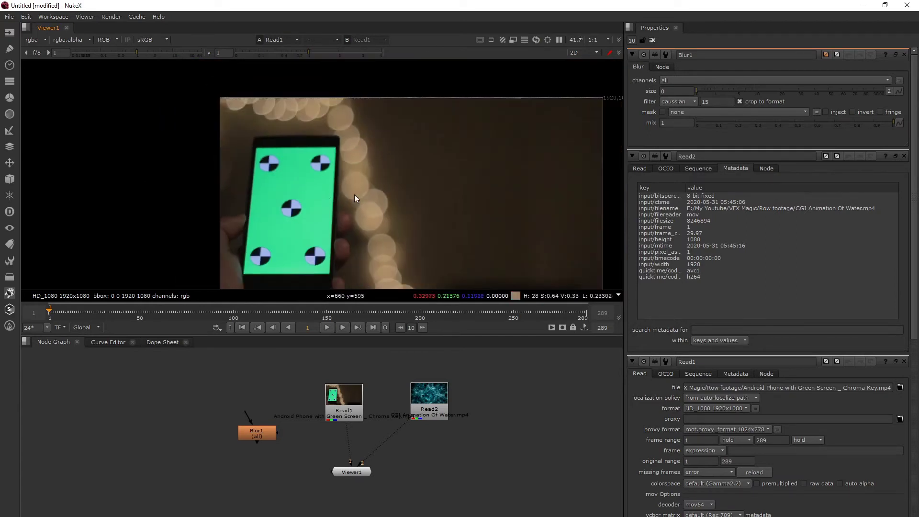
middle_drag(355, 194, 292, 191)
scroll(300, 153, down, 1)
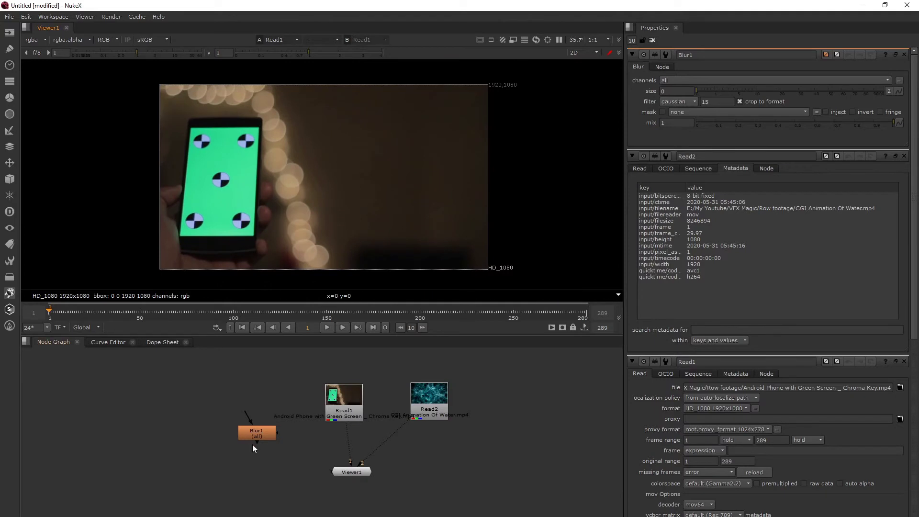
- Examine the Blur1 node's input, mask and output connectors up close in the Node Graph
drag(258, 439, 261, 442)
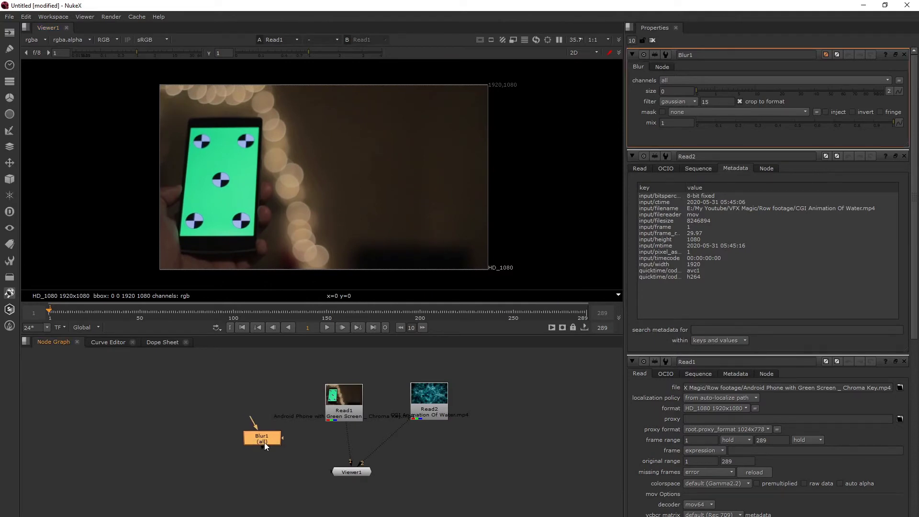
scroll(266, 444, up, 4)
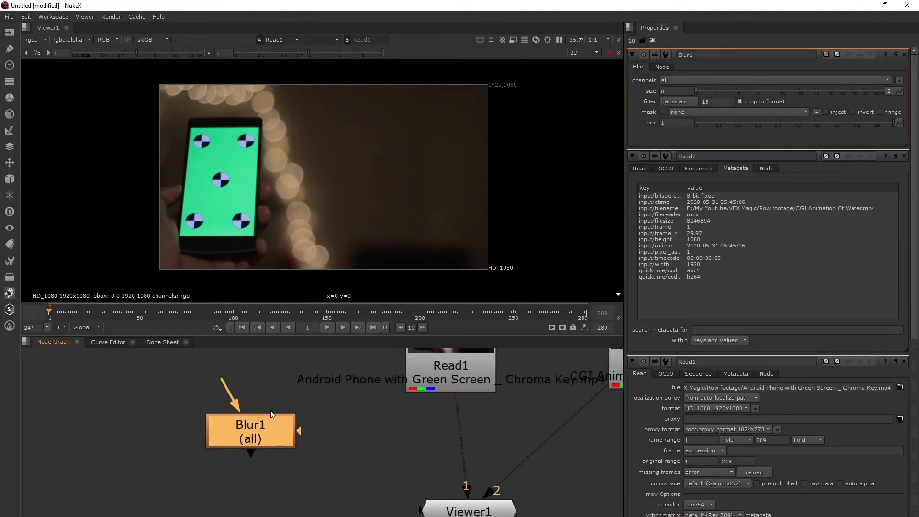
scroll(289, 462, down, 2)
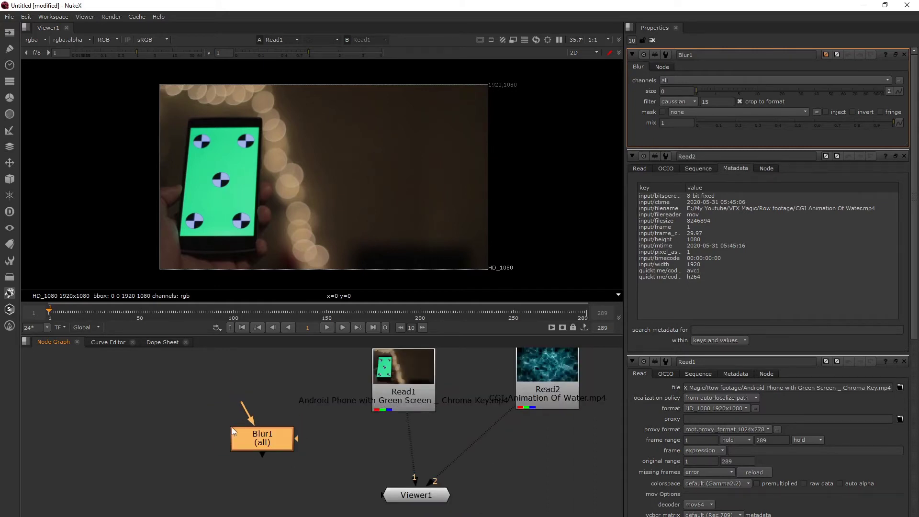
drag(258, 443, 267, 445)
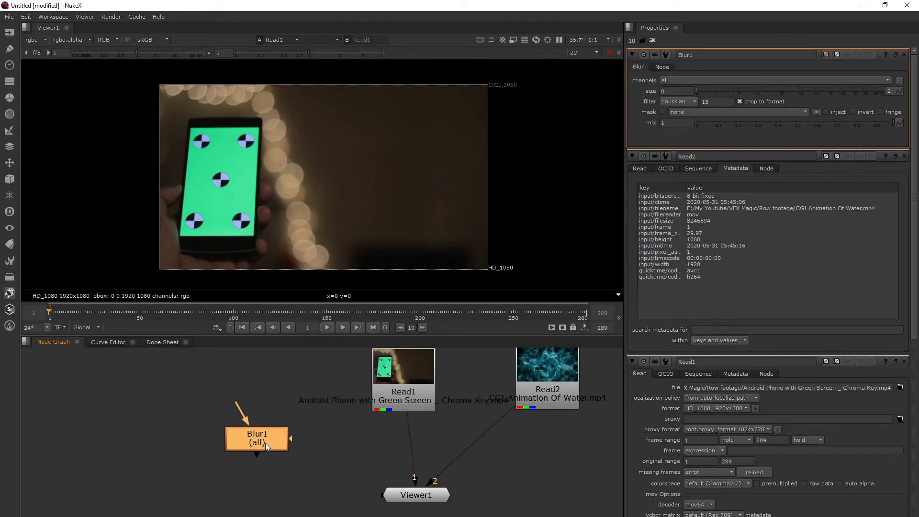
middle_drag(265, 443, 258, 440)
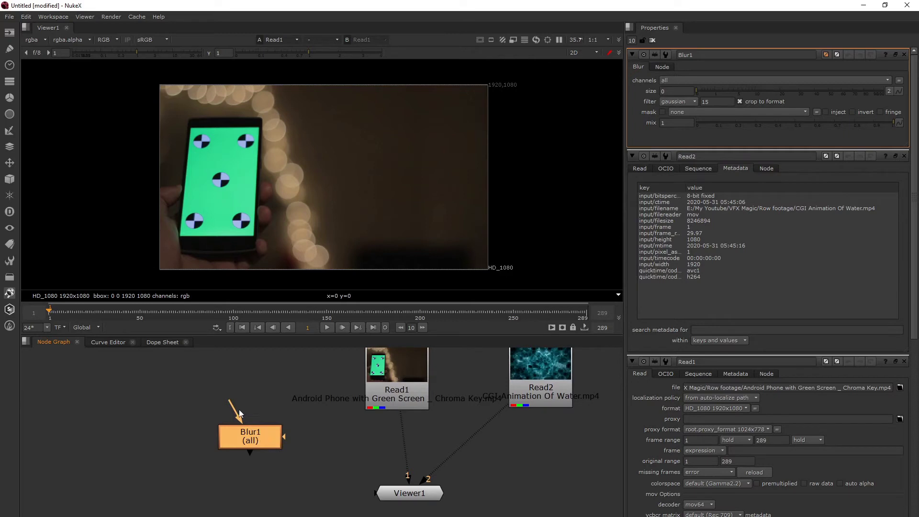
scroll(239, 409, down, 4)
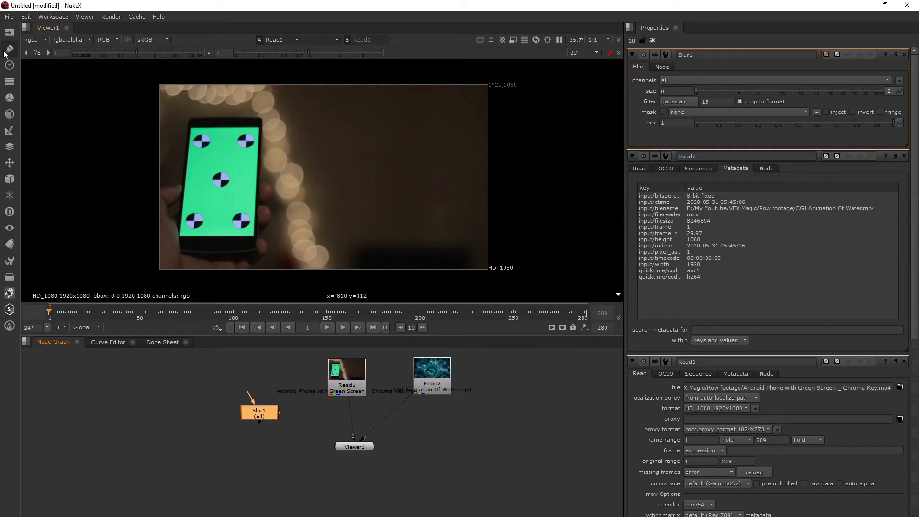
- Start inserting comp nodes, and switch to File Explorer to copy the path of the Nuke Gizmos folder
click(9, 18)
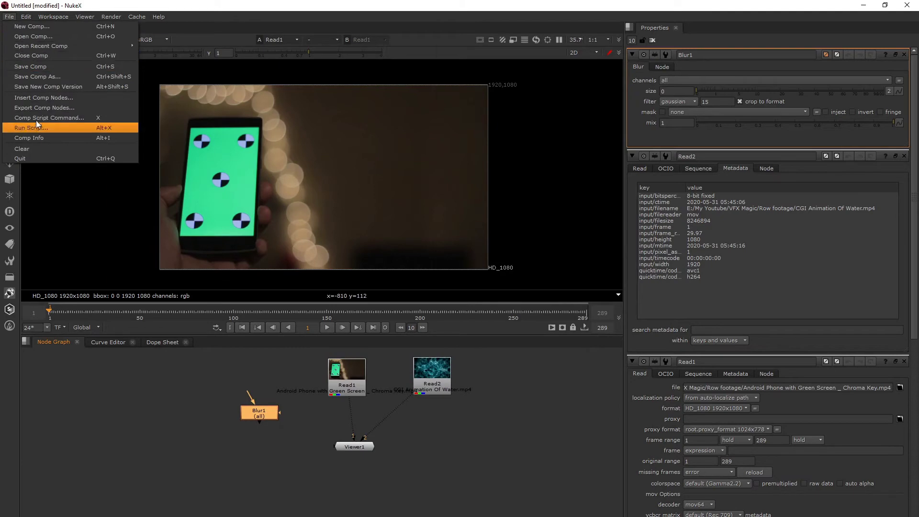
click(38, 98)
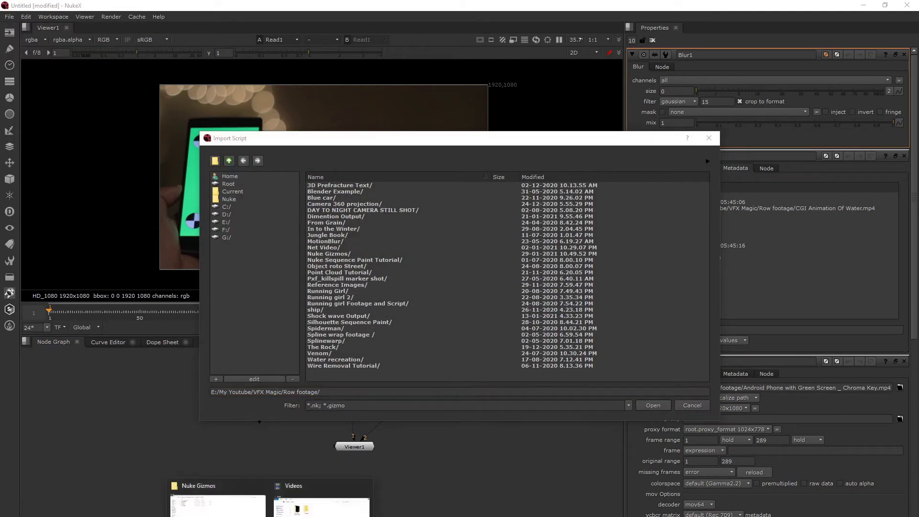
click(235, 514)
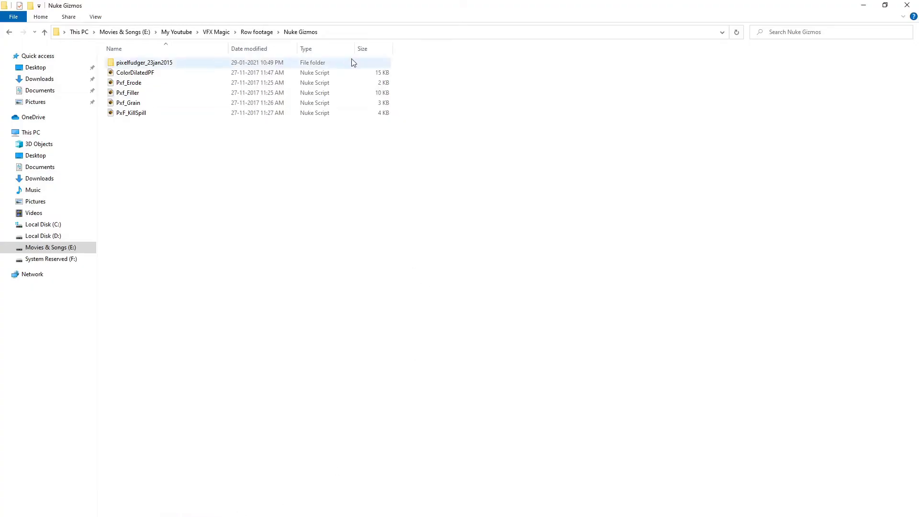
click(349, 32)
key(ctrl+c)
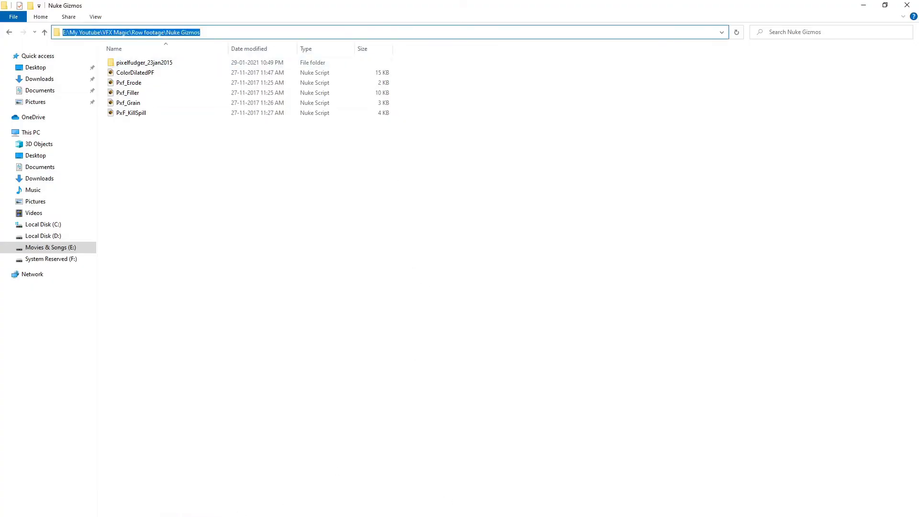
- Return to NukeX, open the Nuke Gizmos folder with the copied path, and import Pxf_Grain.nk into the comp
key(alt+Tab)
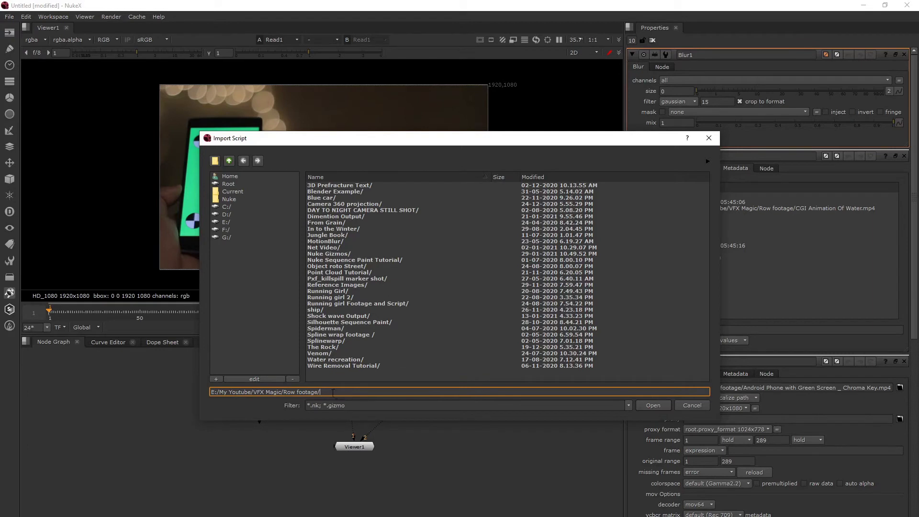
key(ctrl+a)
key(ctrl+v)
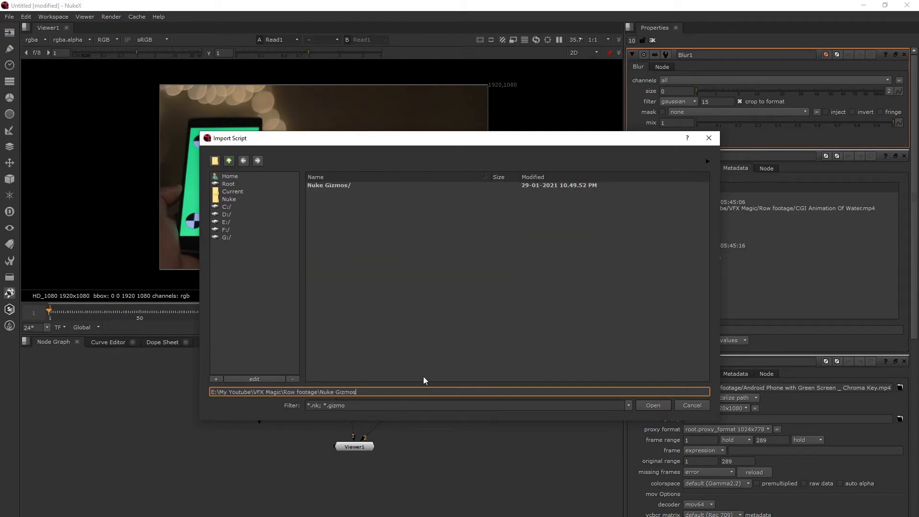
double_click(321, 184)
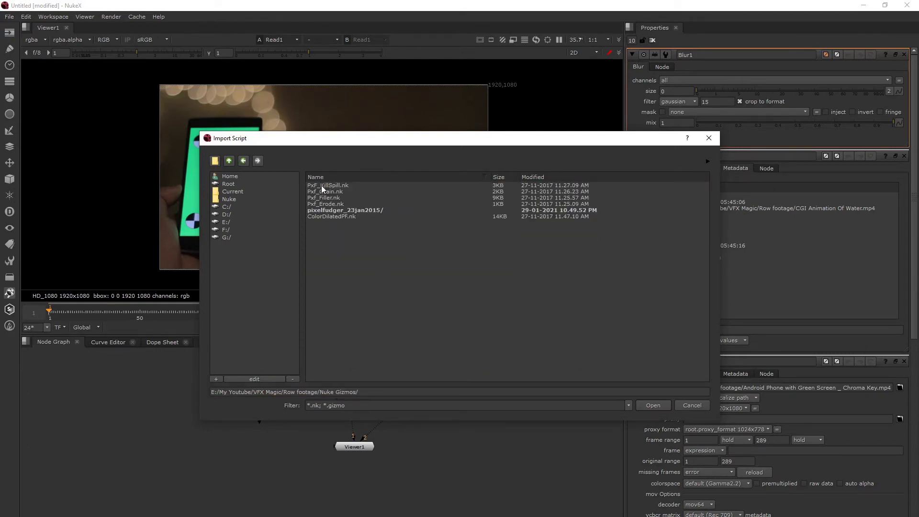
click(321, 191)
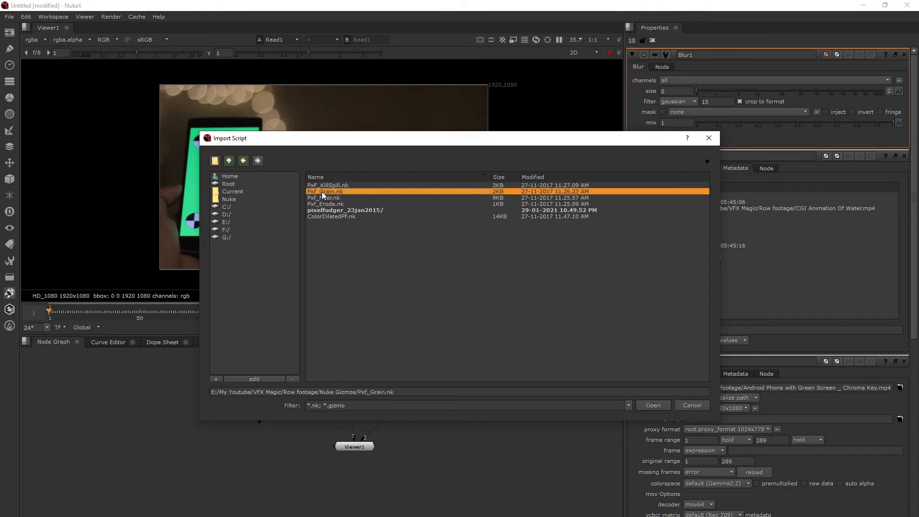
click(661, 405)
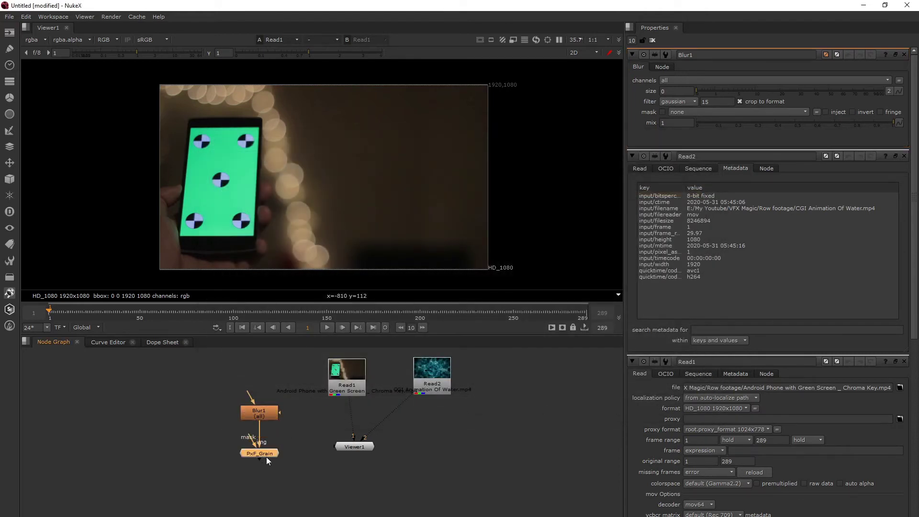
- Detach PxF_Grain from Blur1, and add an IBKGizmo and an IBKColour keying node below it
mouse_move(266, 458)
mouse_down()
mouse_move(273, 447)
mouse_move(262, 462)
mouse_up()
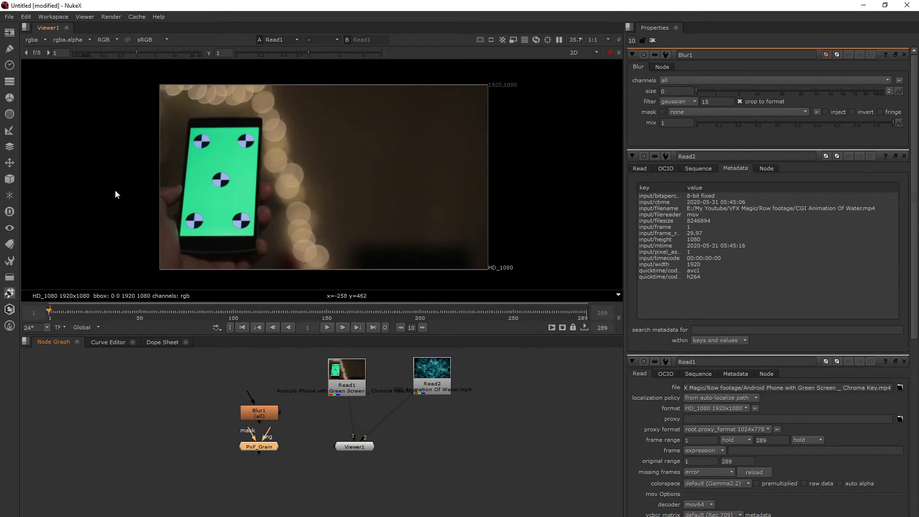
click(13, 130)
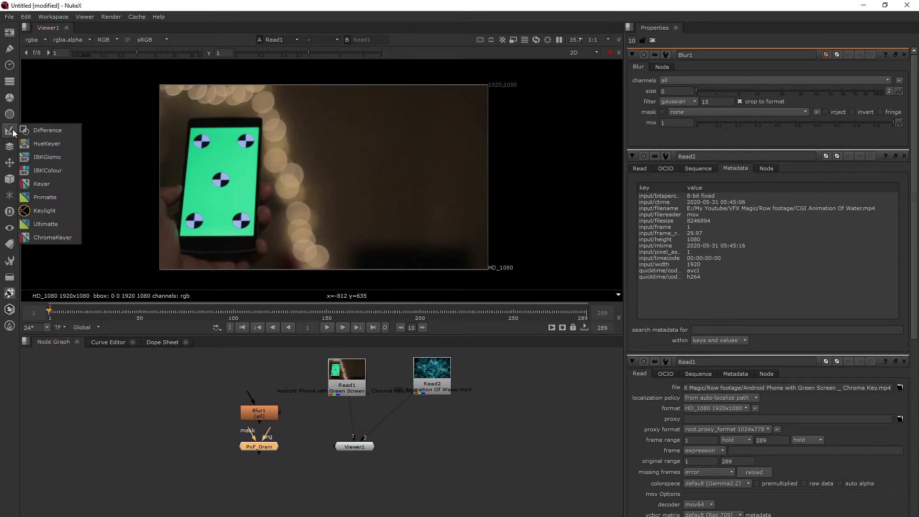
click(50, 158)
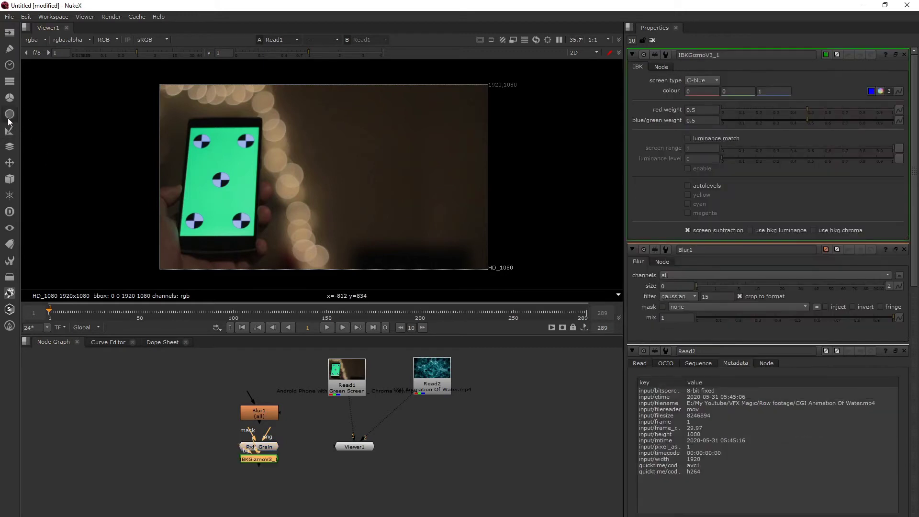
click(8, 127)
click(41, 169)
- Maximize the Node Graph and adjust the spacing of Blur1 and the two IBK nodes around PxF_Grain
drag(308, 498, 234, 451)
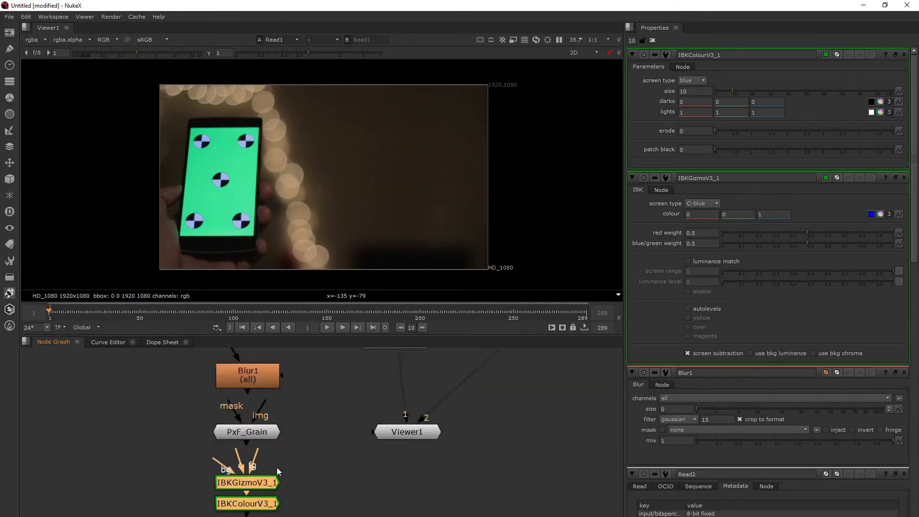
key(space)
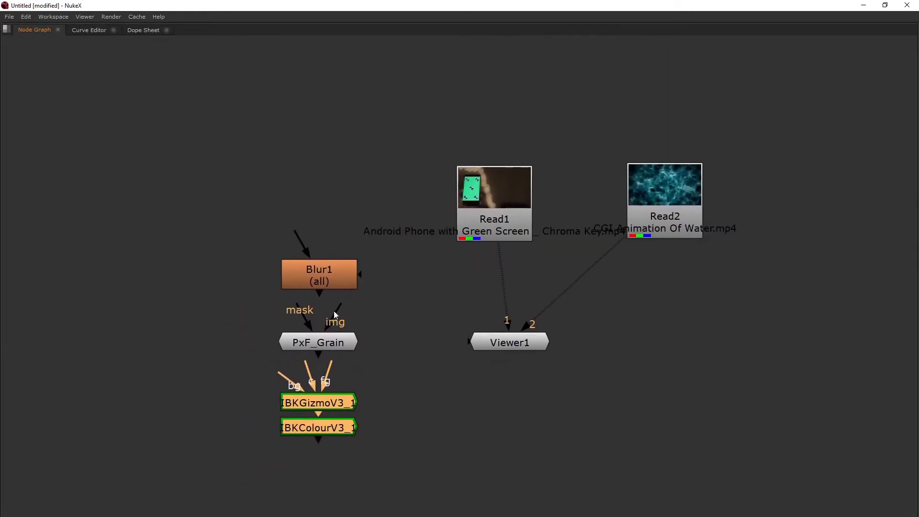
click(325, 276)
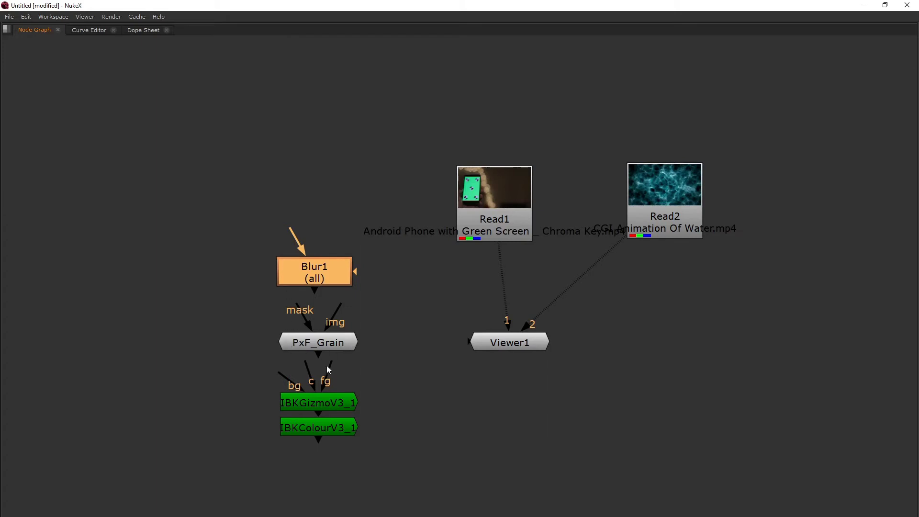
mouse_move(315, 406)
mouse_down()
mouse_move(315, 392)
mouse_move(322, 412)
mouse_move(339, 393)
mouse_move(331, 396)
mouse_up()
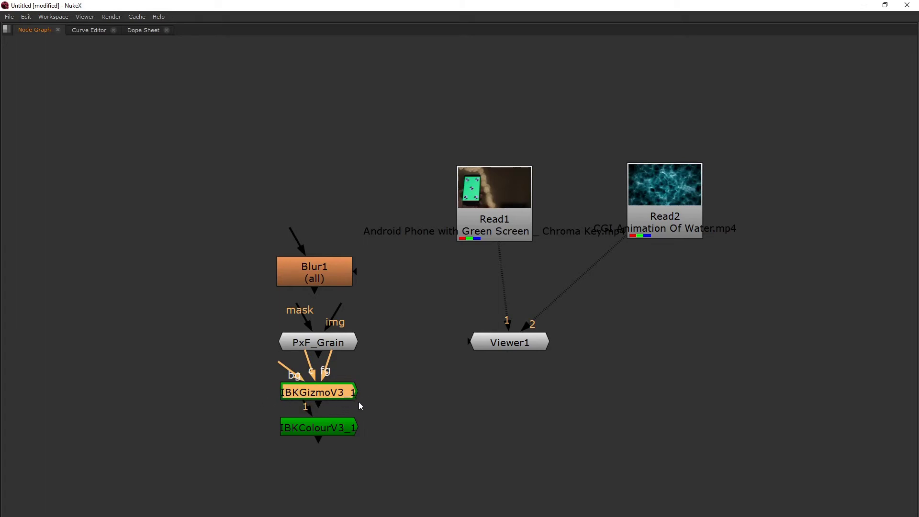
drag(309, 276, 307, 263)
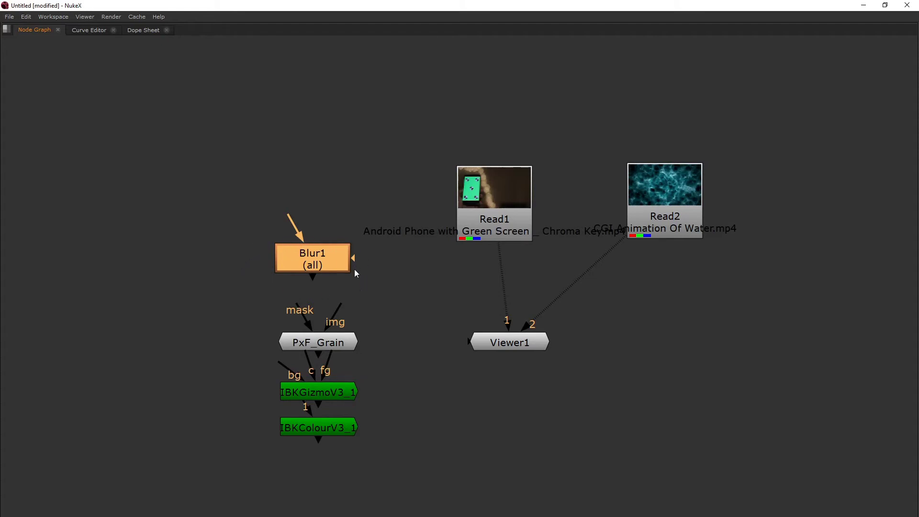
drag(308, 262, 307, 262)
mouse_move(321, 396)
mouse_down()
mouse_move(329, 394)
mouse_move(320, 393)
mouse_up()
drag(317, 427, 320, 436)
- Reposition the IBKGizmo and IBKColour nodes together as a pair a little lower beneath PxF_Grain, and deselect them
drag(408, 483, 271, 381)
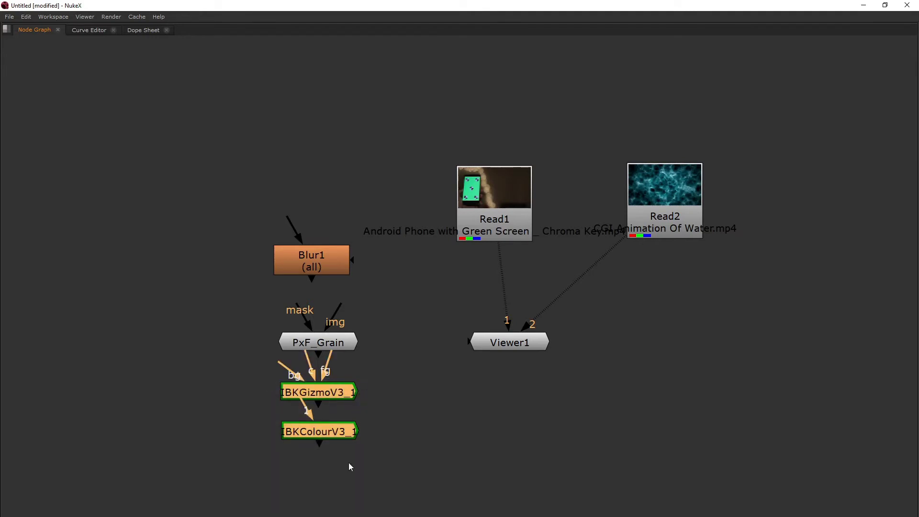
drag(350, 435, 266, 372)
drag(308, 405, 309, 402)
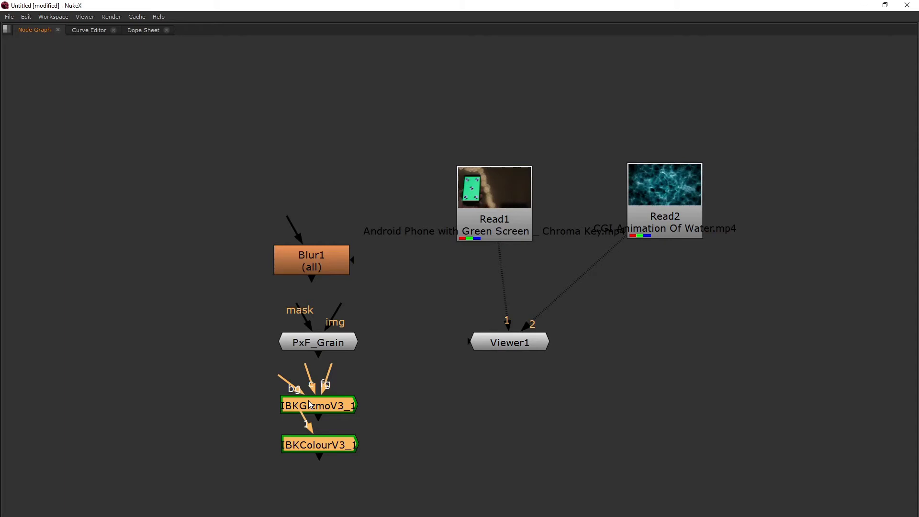
drag(309, 401, 318, 401)
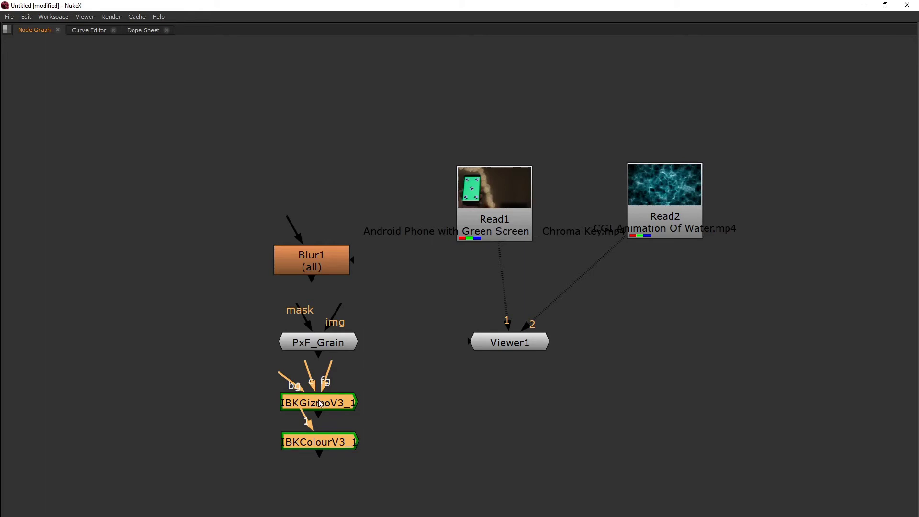
drag(398, 473, 256, 372)
drag(256, 373, 401, 468)
drag(398, 463, 267, 380)
drag(292, 403, 293, 406)
key(ctrl+z)
drag(389, 461, 267, 373)
drag(328, 408, 328, 409)
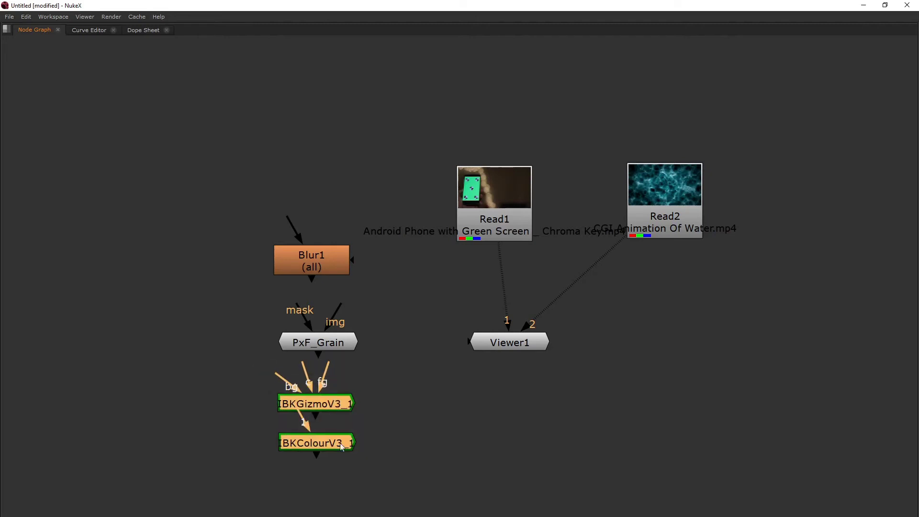
drag(386, 460, 242, 369)
drag(332, 402, 335, 410)
drag(410, 490, 248, 376)
drag(328, 411, 337, 412)
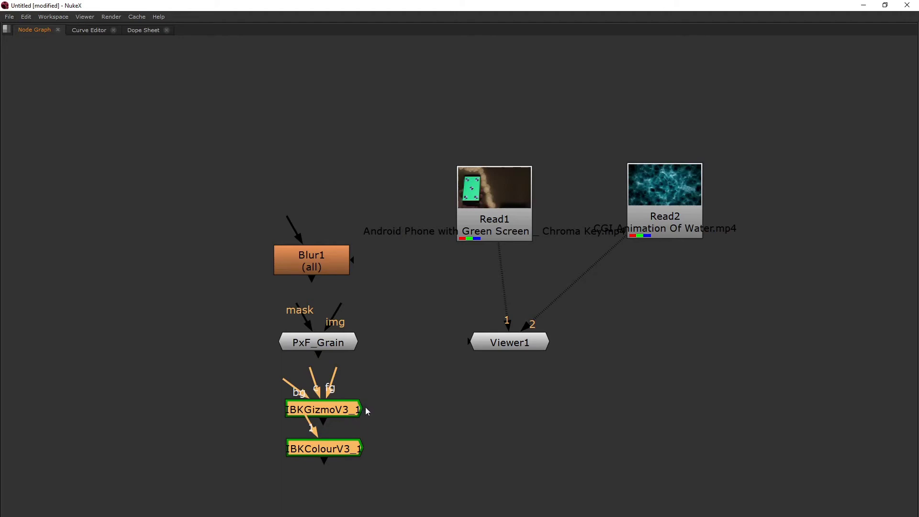
drag(352, 455, 246, 360)
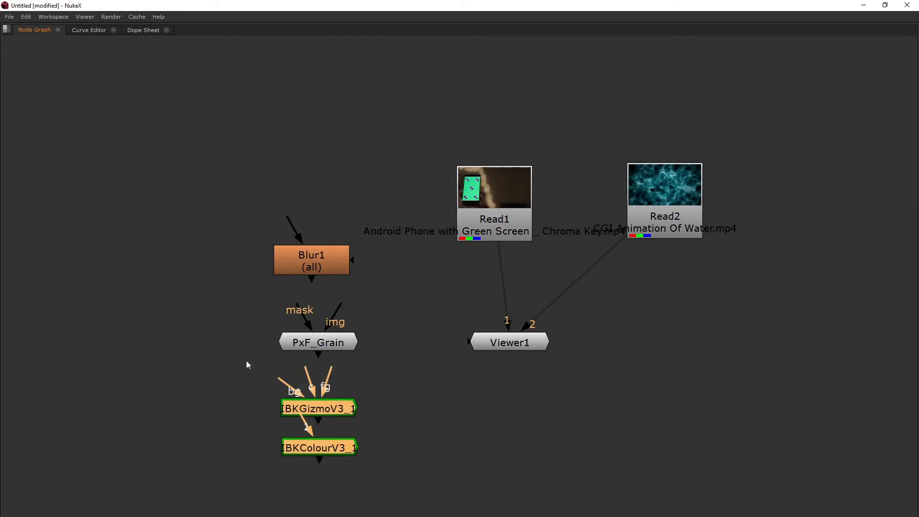
drag(397, 476, 232, 367)
drag(314, 409, 319, 405)
drag(395, 474, 258, 378)
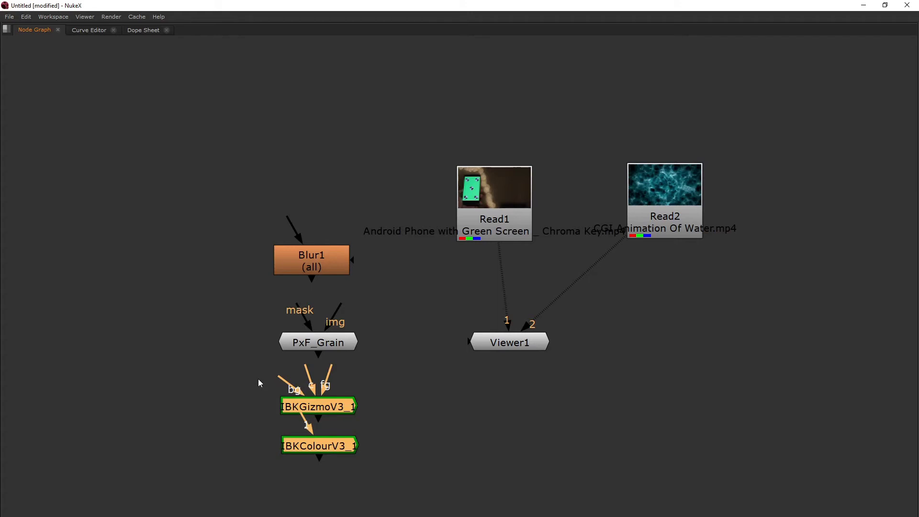
click(257, 379)
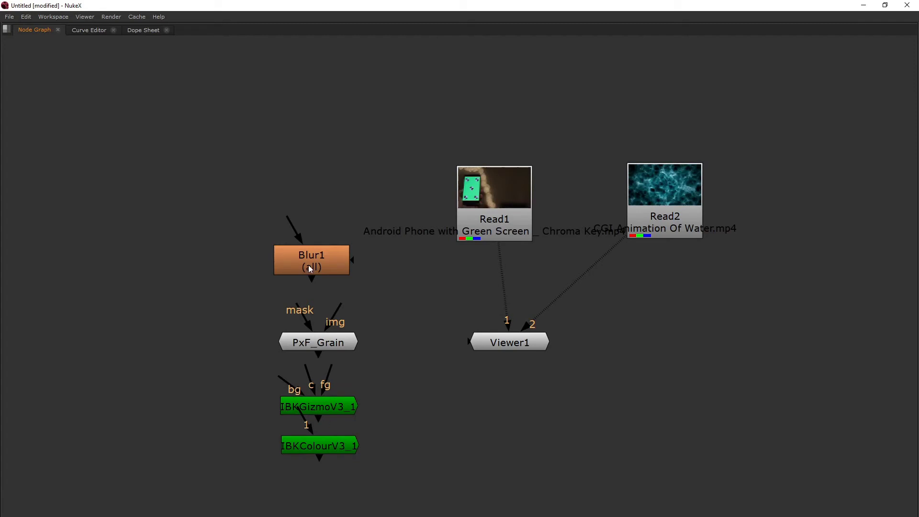
- Restore the full workspace, open PxF_Grain's properties, and limit the number of open property panels to 1
key(space)
scroll(313, 400, down, 3)
middle_drag(321, 387, 298, 437)
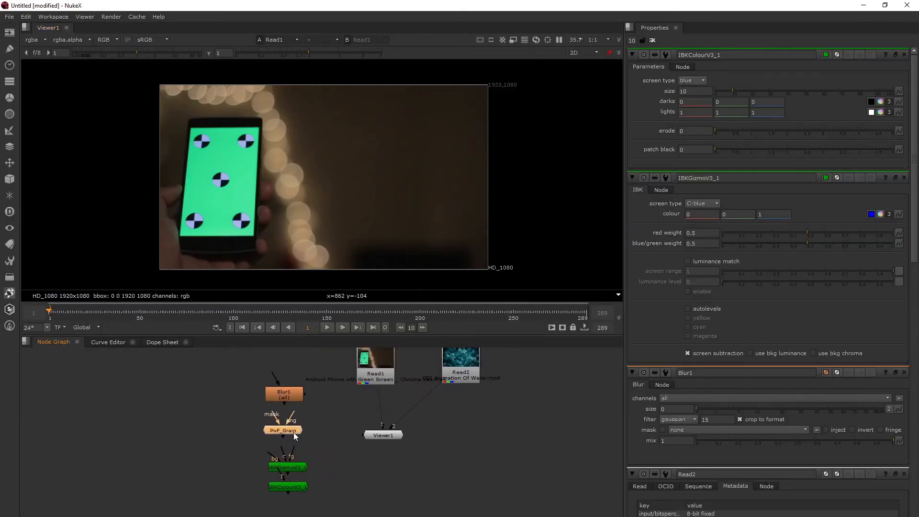
double_click(296, 431)
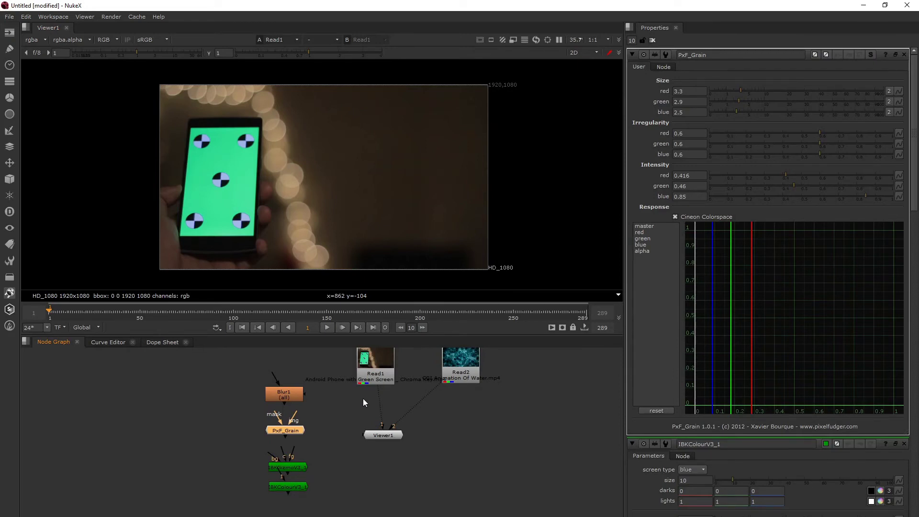
drag(296, 428, 296, 424)
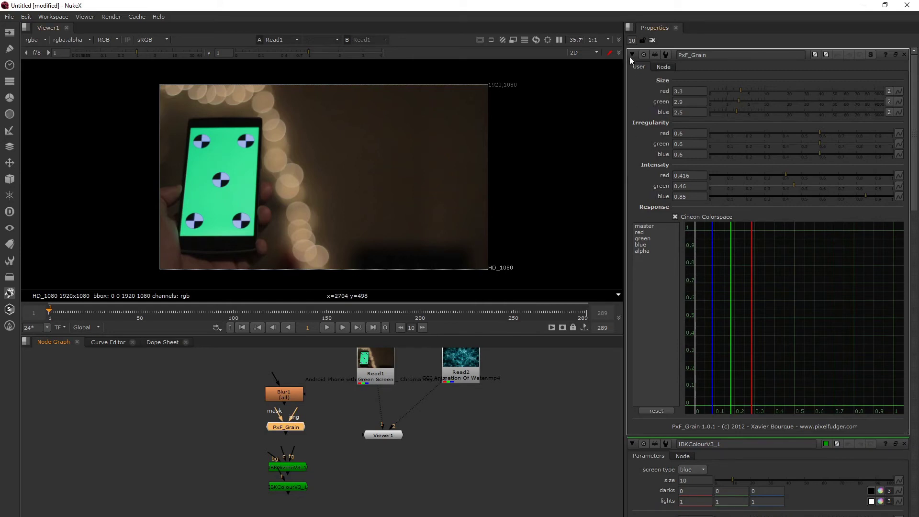
text(1)
key(Return)
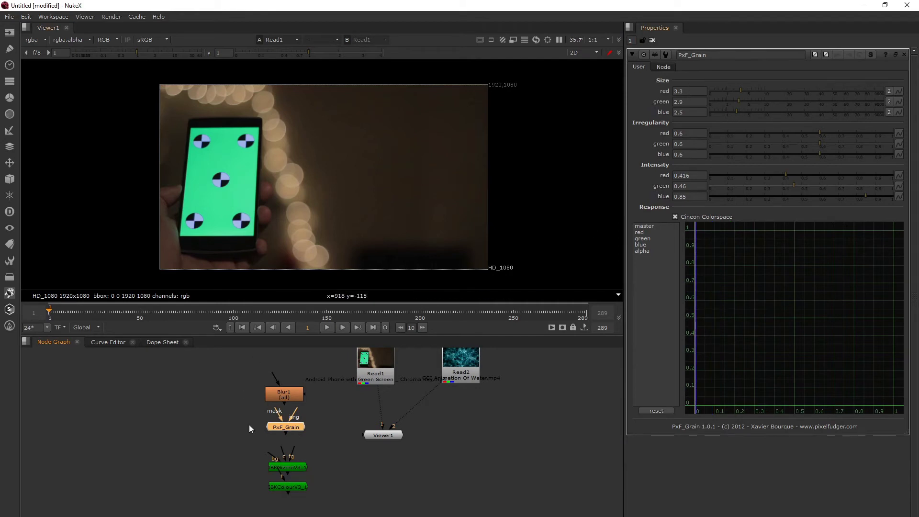
mouse_move(280, 428)
mouse_down()
mouse_move(262, 432)
mouse_move(285, 429)
mouse_move(274, 427)
mouse_up()
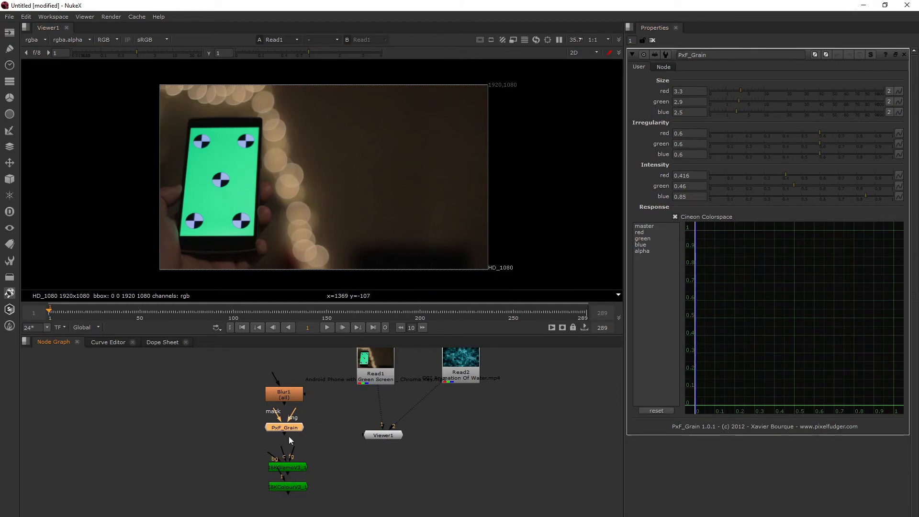
- Open PxF_Grain's internal node graph and examine its img and mask branches in a maximized view
click(872, 56)
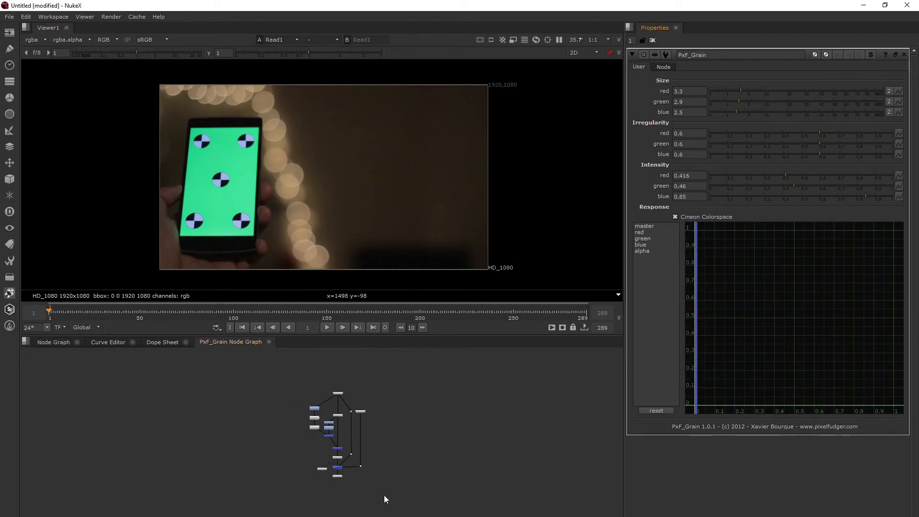
scroll(381, 481, up, 5)
key(space)
middle_drag(363, 456, 381, 253)
scroll(372, 387, up, 4)
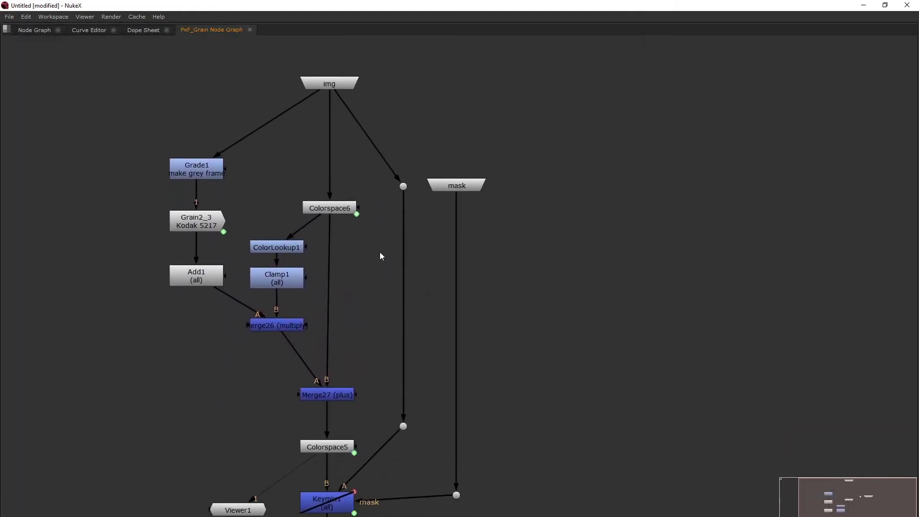
key(f)
key(space)
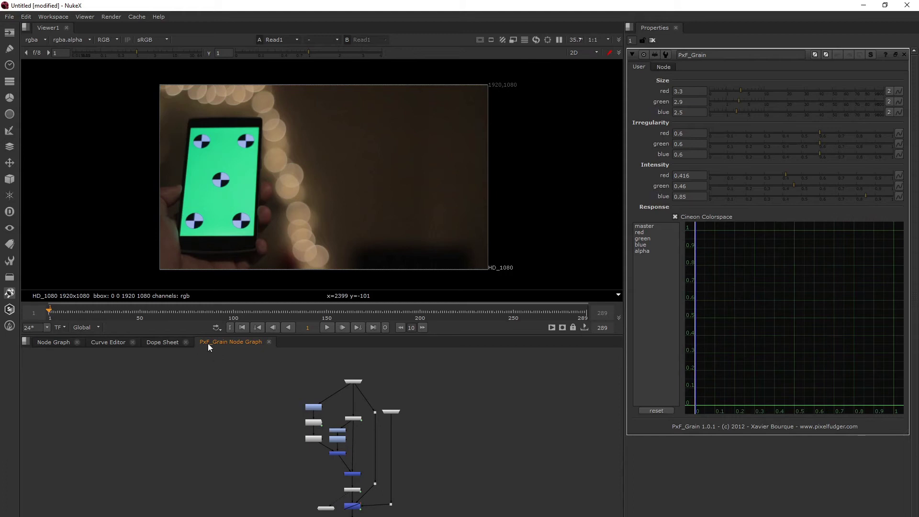
- Inspect the Grade, Grain, ColorLookup, Clamp and Merge nodes inside PxF_Grain up close, and close its internal graph
scroll(358, 396, up, 5)
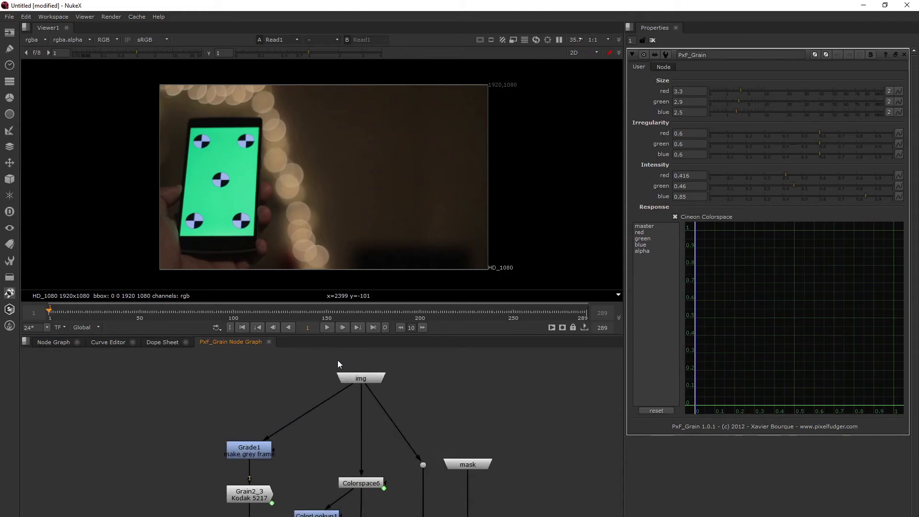
scroll(315, 381, down, 4)
scroll(335, 445, up, 4)
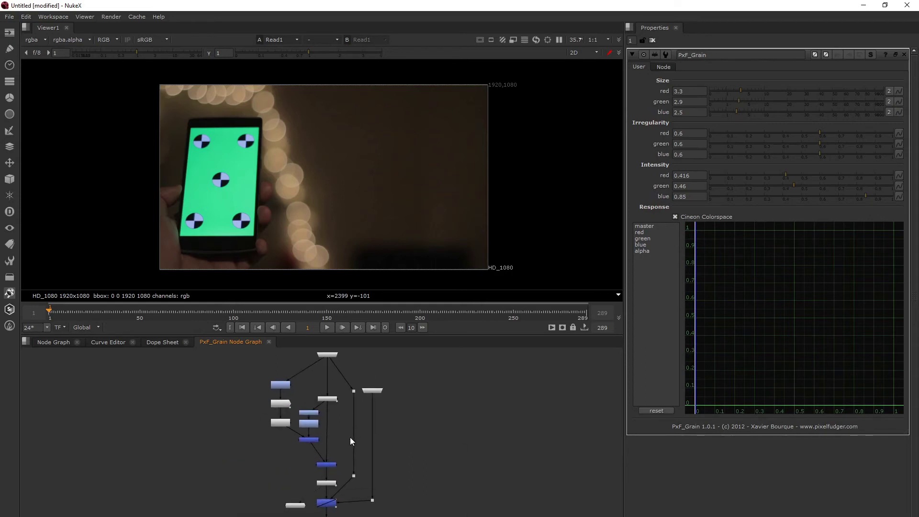
middle_drag(329, 441, 325, 431)
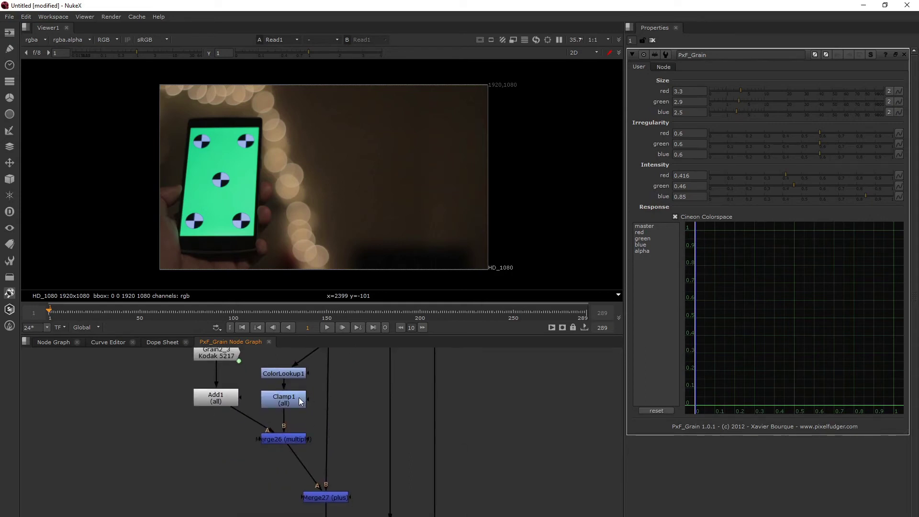
scroll(298, 398, down, 3)
scroll(298, 398, down, 1)
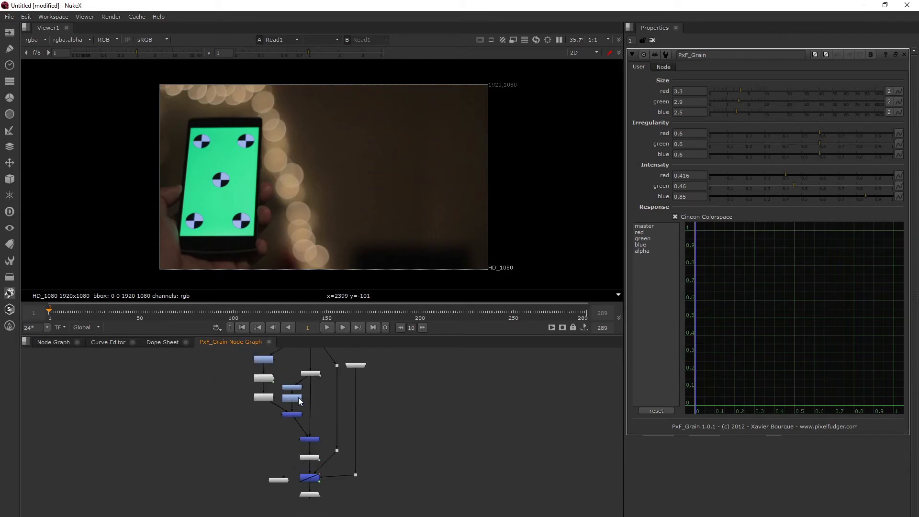
middle_drag(317, 376, 312, 410)
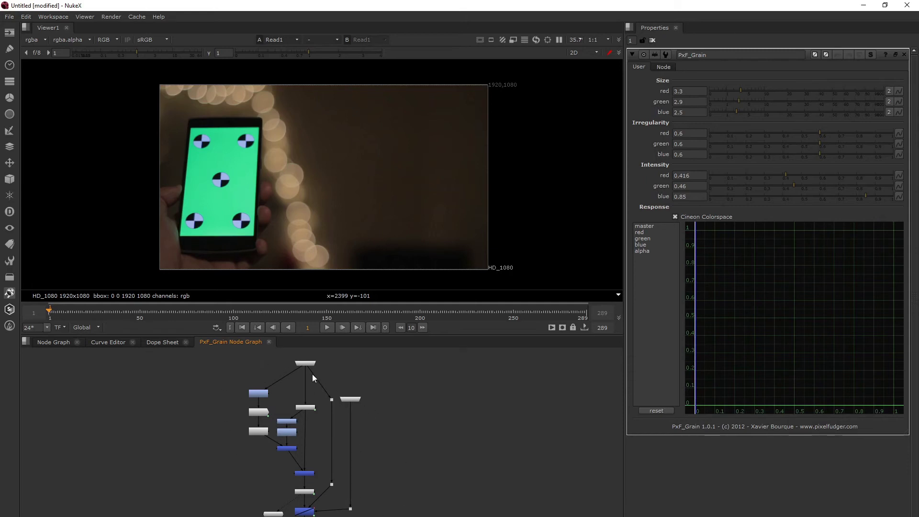
click(268, 342)
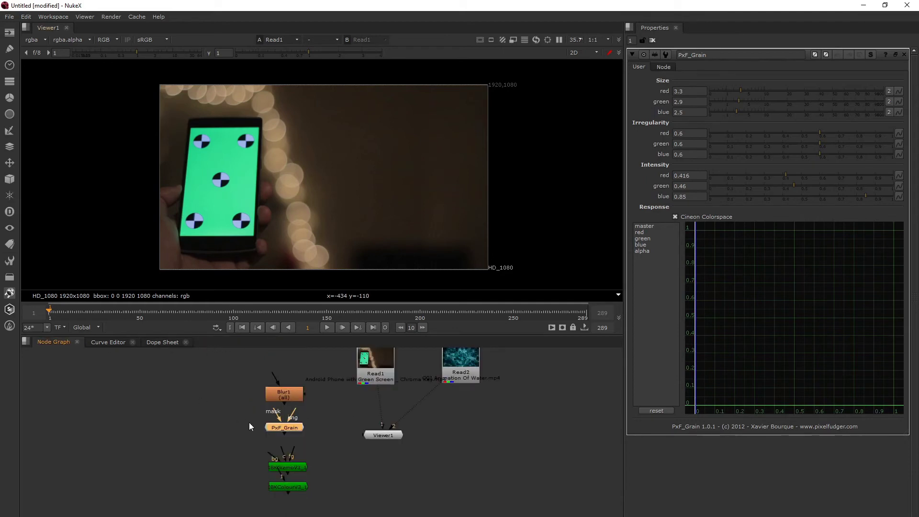
- Nudge Blur1 and the two IBK nodes slightly in the main Node Graph, leaving both IBK nodes selected
click(273, 429)
click(284, 395)
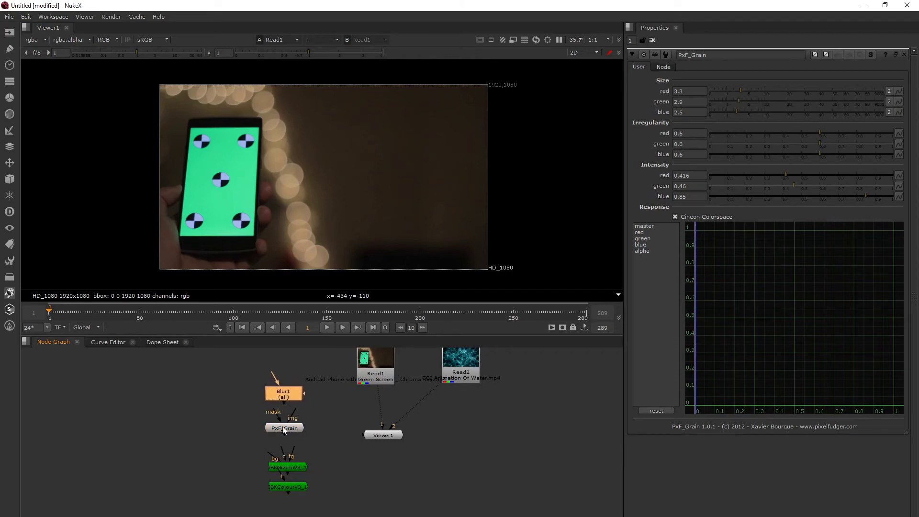
drag(282, 429, 303, 485)
click(283, 392)
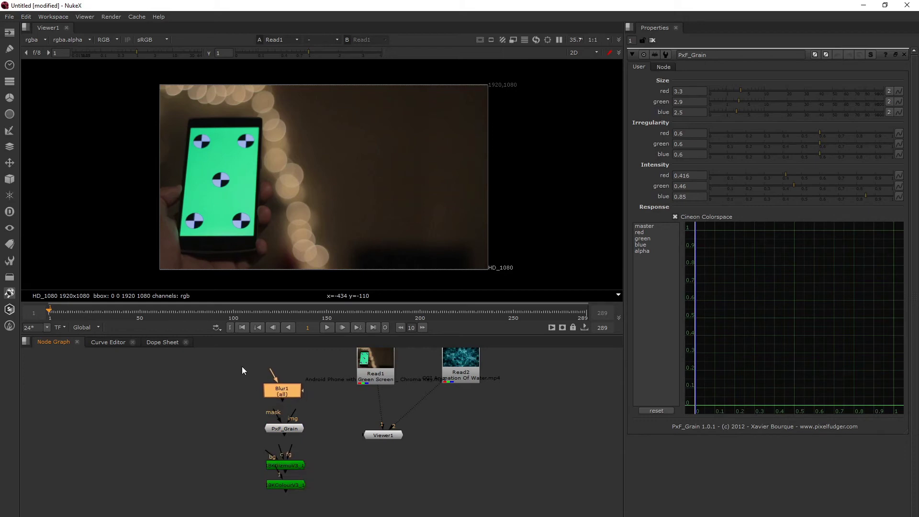
drag(242, 367, 343, 511)
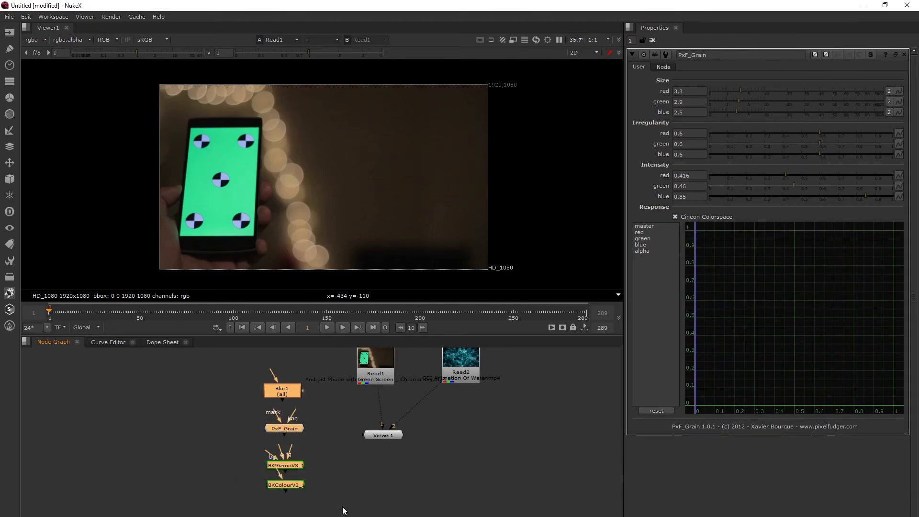
mouse_move(237, 367)
mouse_down()
mouse_move(341, 514)
mouse_move(240, 372)
mouse_up()
drag(345, 512, 257, 449)
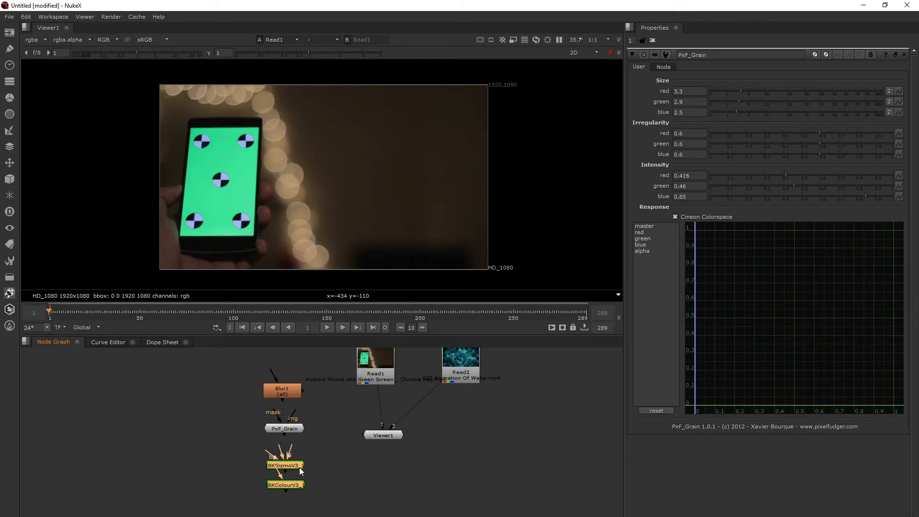
drag(300, 467, 298, 466)
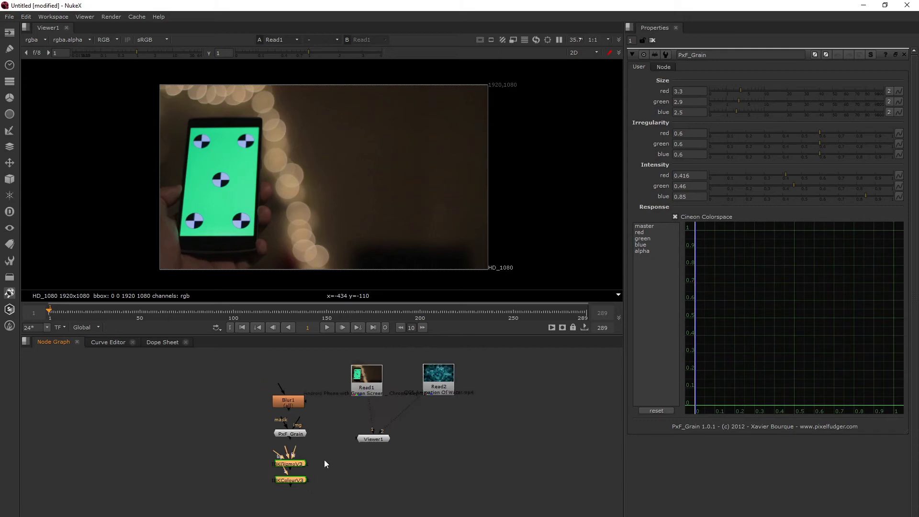
- Select all nodes in the Node Graph, including both Read nodes and the Viewer, and delete them
scroll(324, 459, down, 3)
scroll(282, 419, up, 3)
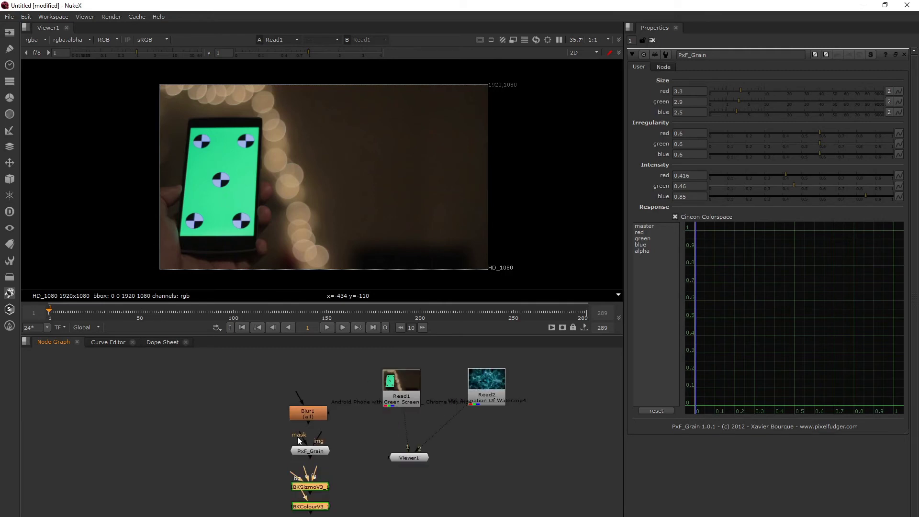
scroll(249, 386, down, 2)
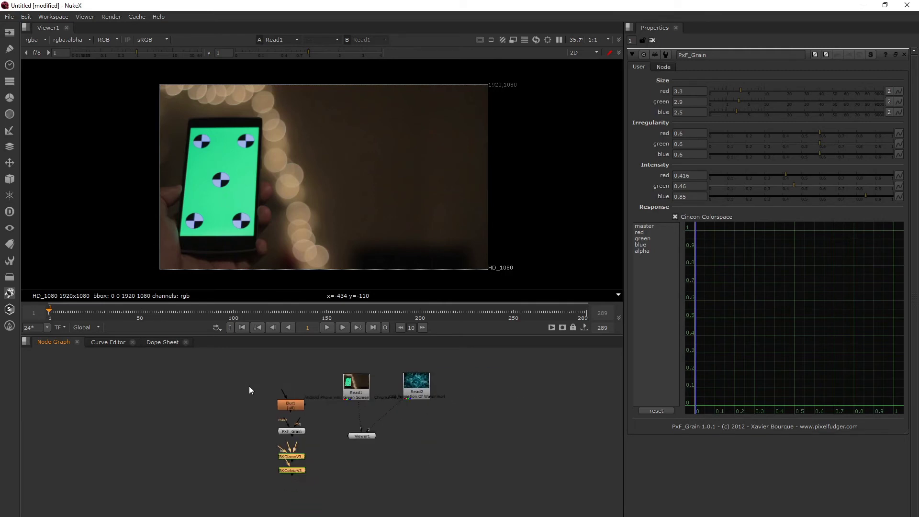
drag(240, 372, 464, 483)
drag(486, 480, 220, 357)
key(Delete)
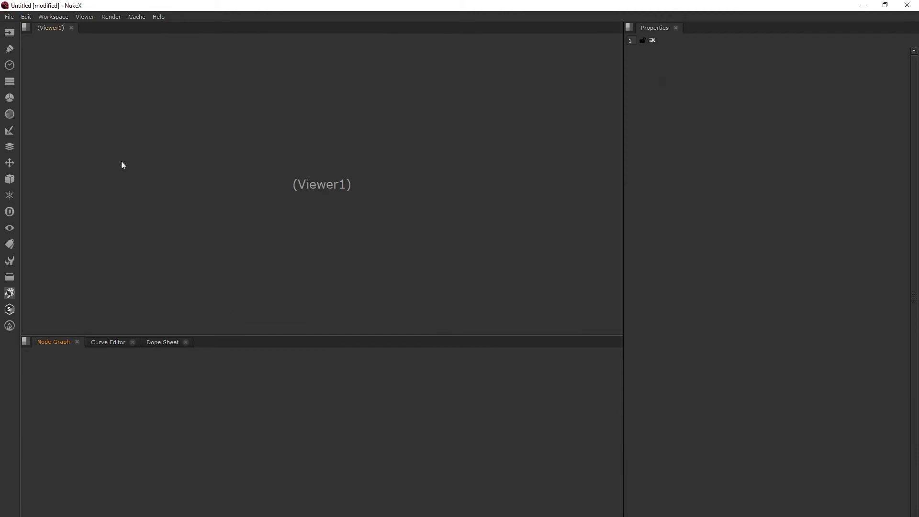
- Open the recent comp Prep v6.nk from the Camera Rotation Cleanup folder
click(9, 17)
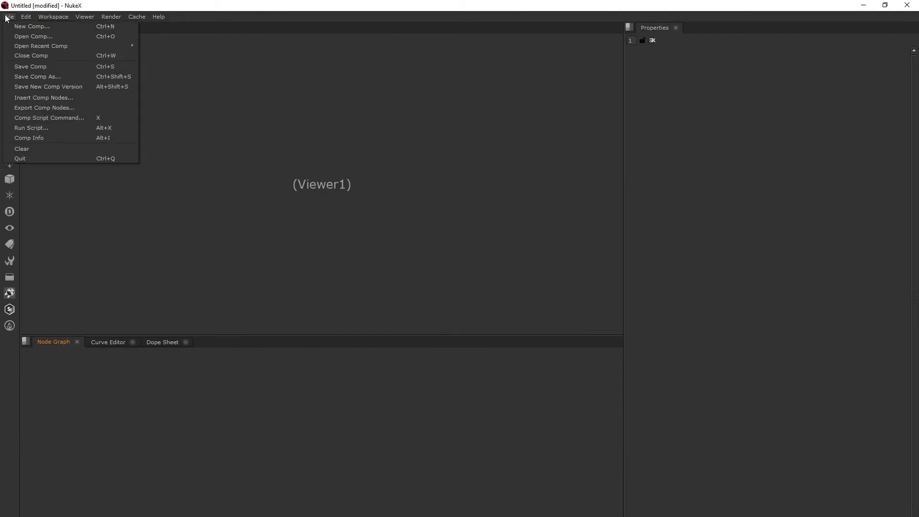
mouse_move(22, 46)
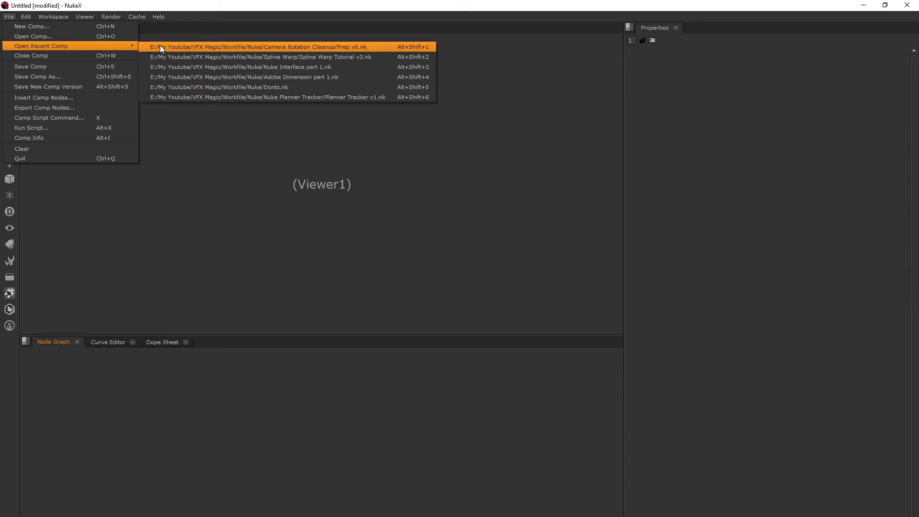
click(189, 47)
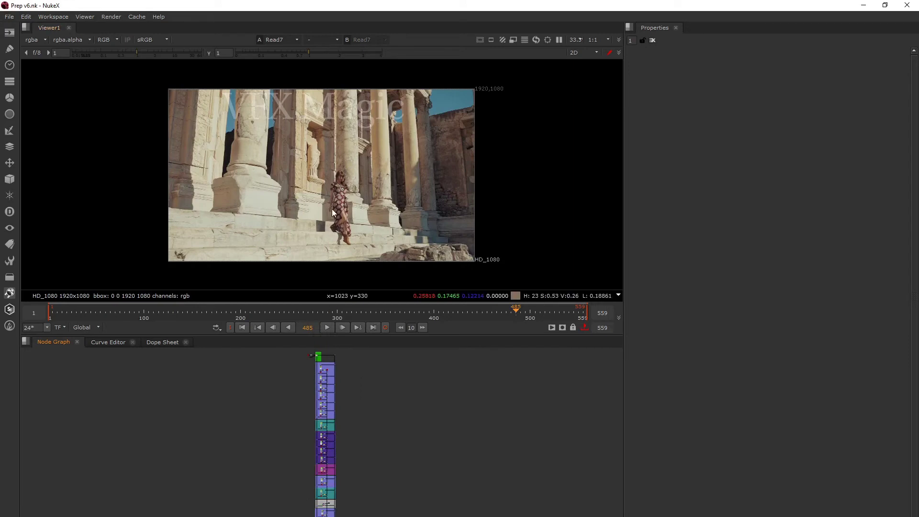
- Locate the Read4 node inside the green Input backdrop and show it in the viewer
scroll(359, 426, up, 5)
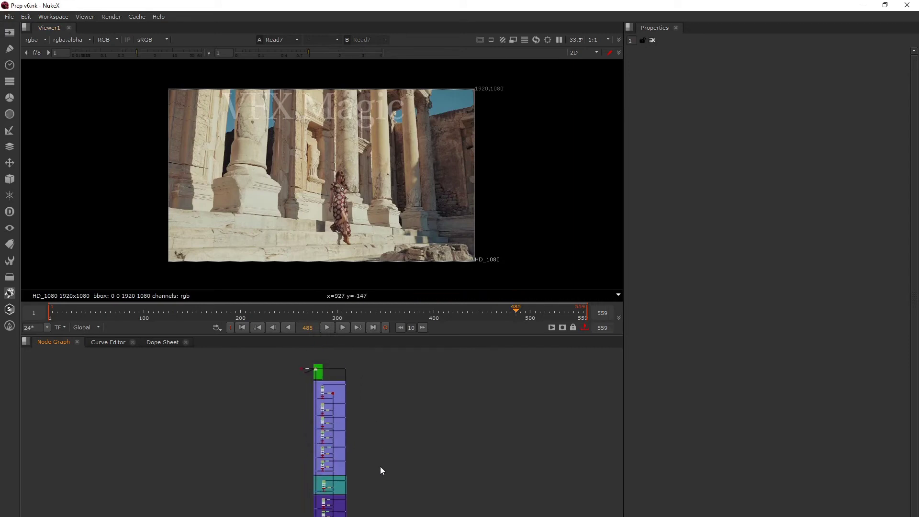
scroll(348, 408, up, 2)
middle_drag(348, 408, 363, 442)
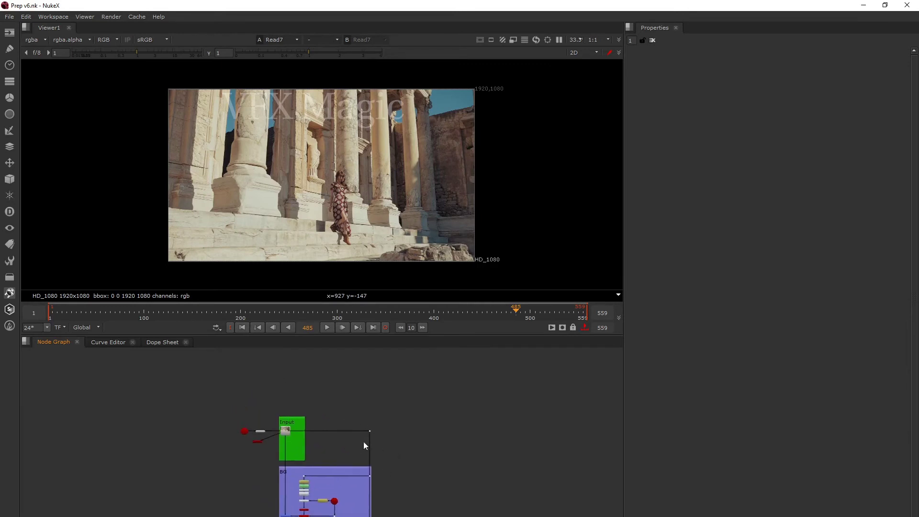
scroll(309, 444, up, 3)
scroll(257, 438, up, 3)
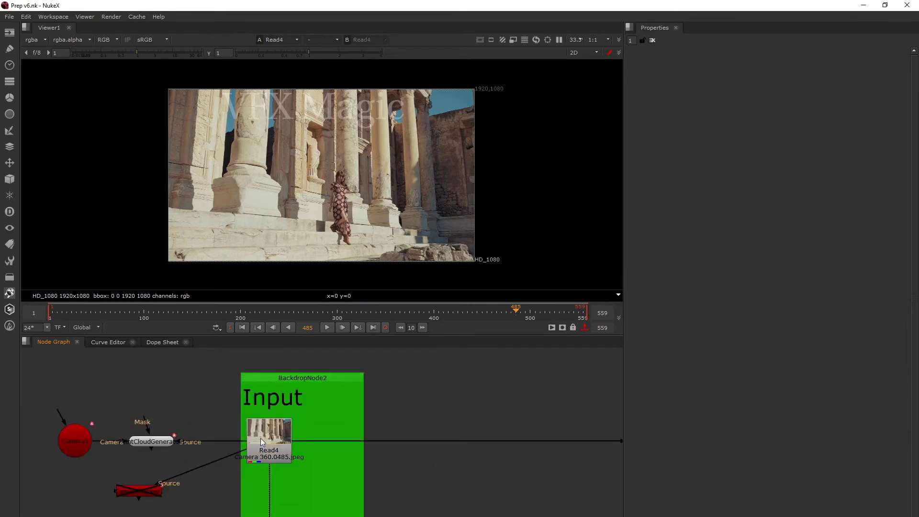
click(269, 434)
key(1)
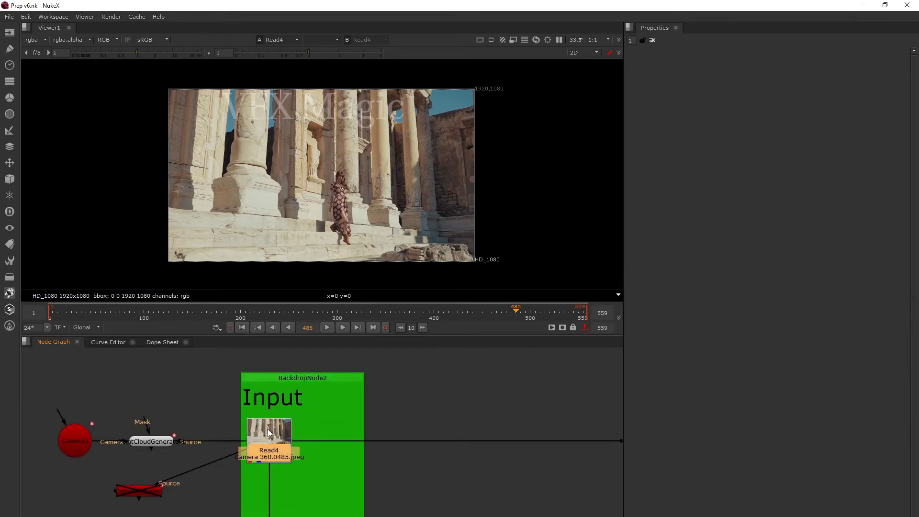
- Examine how the green Input backdrop frames the Read4 node and its connections, leaving nothing selected
click(277, 378)
scroll(275, 375, down, 3)
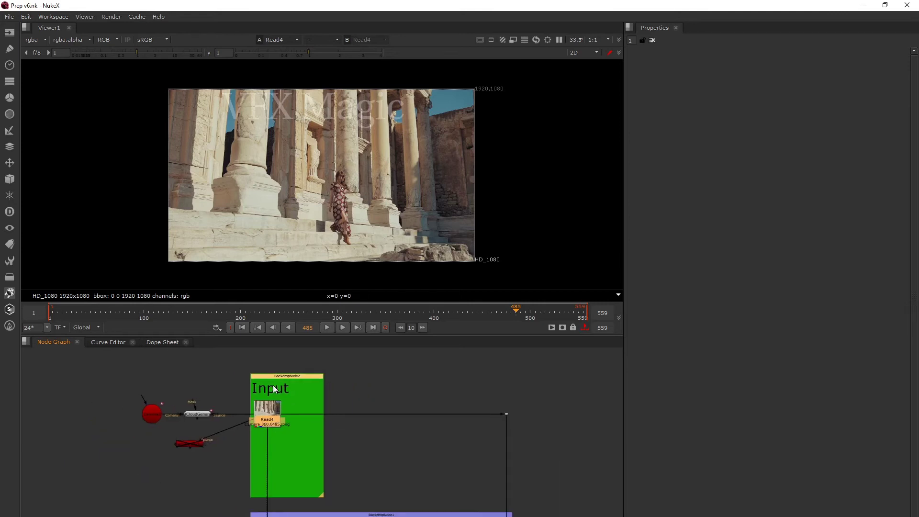
scroll(276, 378, up, 3)
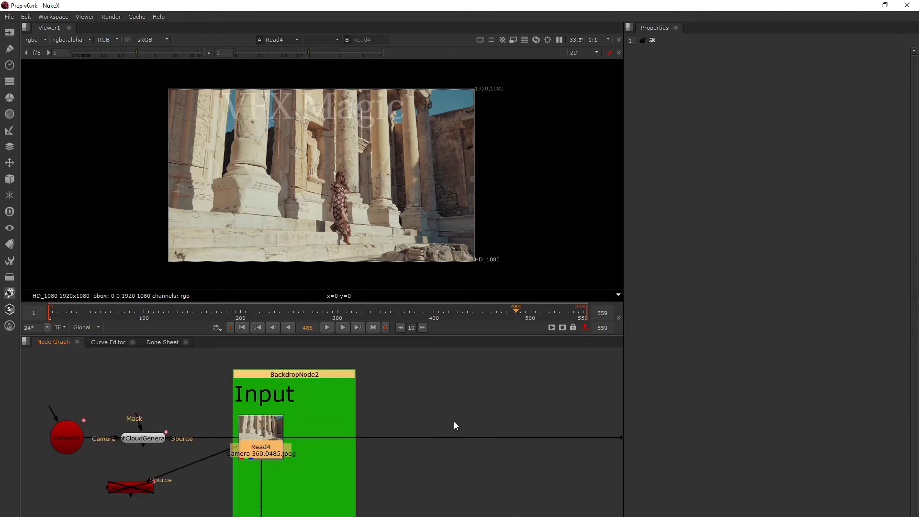
middle_drag(454, 422, 360, 404)
click(360, 404)
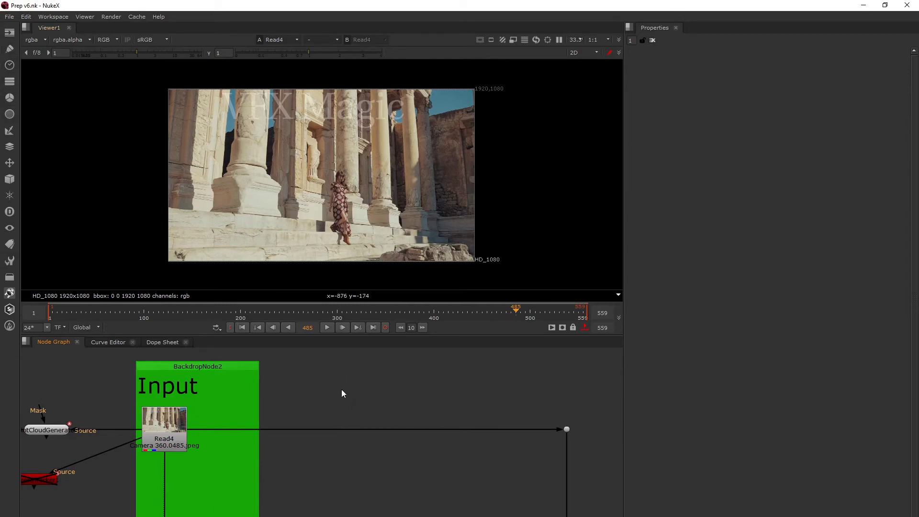
scroll(174, 420, down, 3)
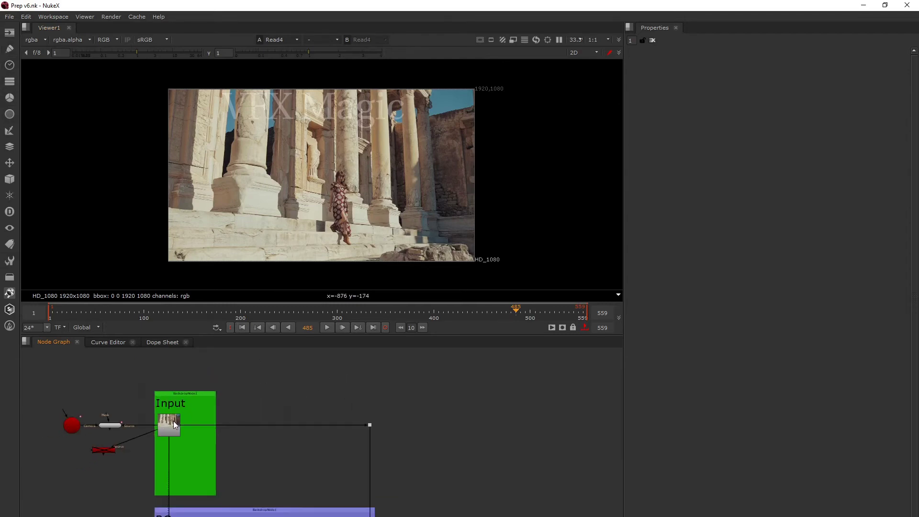
- Move the Camera1 node farther away from the point cloud generator to make room around it
middle_drag(173, 421, 328, 447)
scroll(309, 457, up, 3)
click(318, 447)
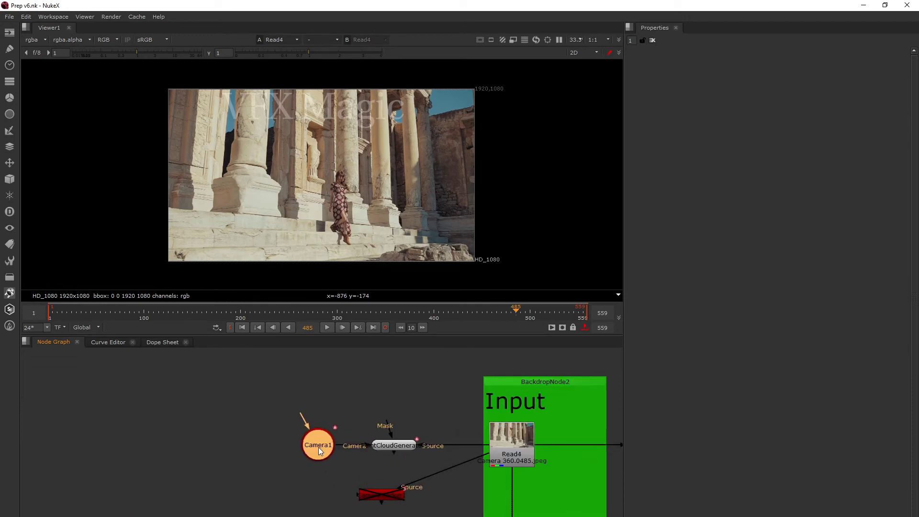
drag(318, 447, 213, 444)
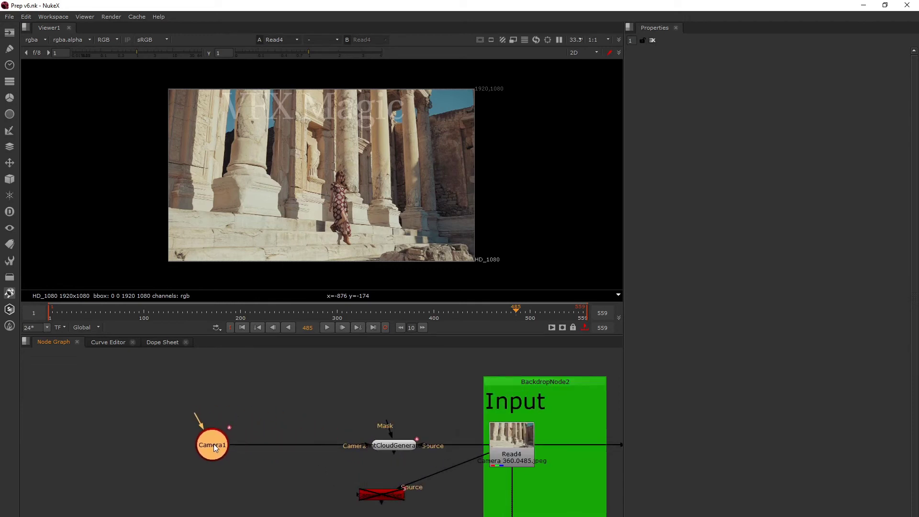
- Add a Backdrop behind the selected Camera1 node and enlarge it to leave space around the camera
key(Tab)
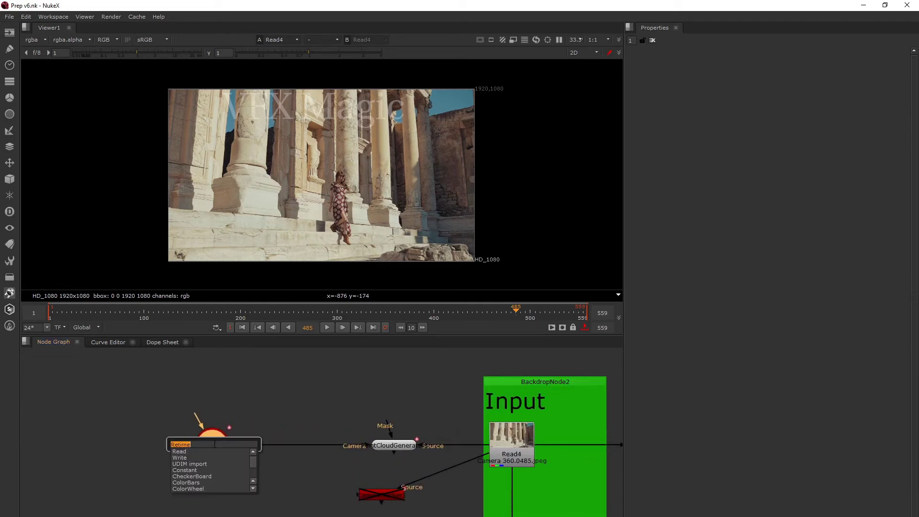
text(bac)
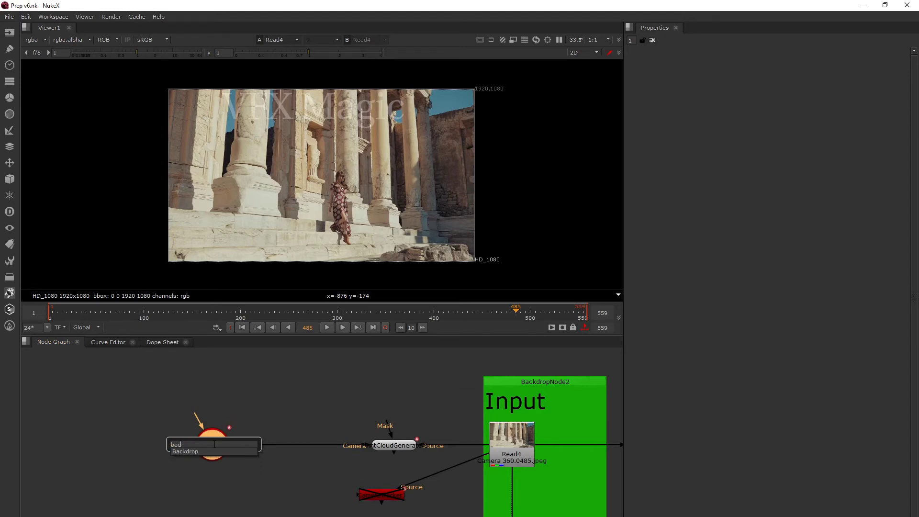
key(Down)
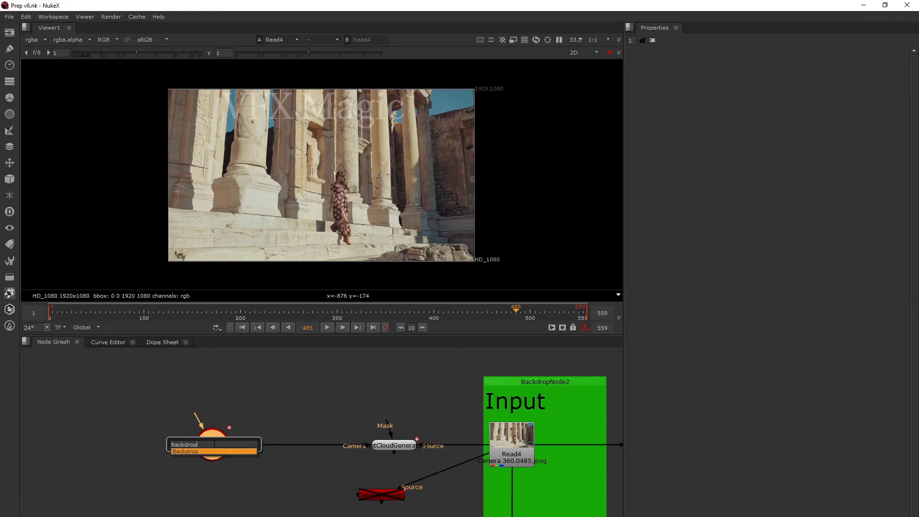
key(Return)
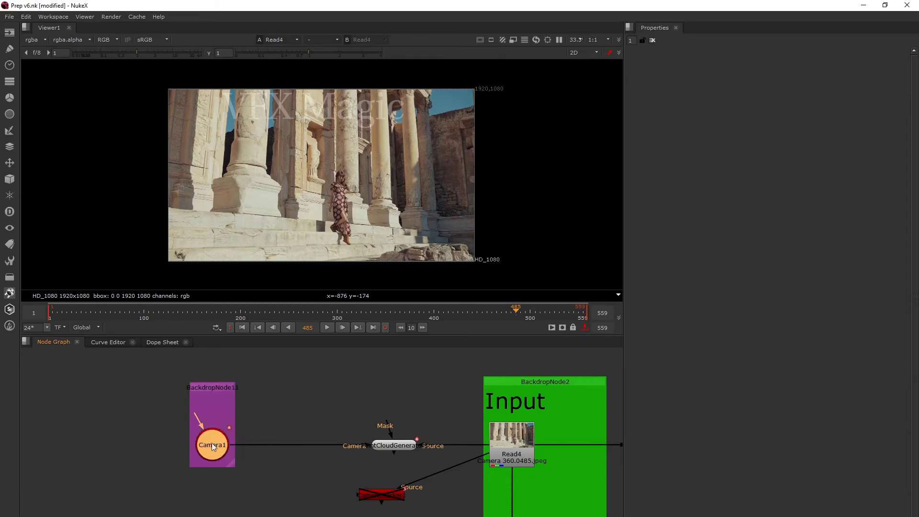
click(210, 390)
drag(231, 463, 269, 484)
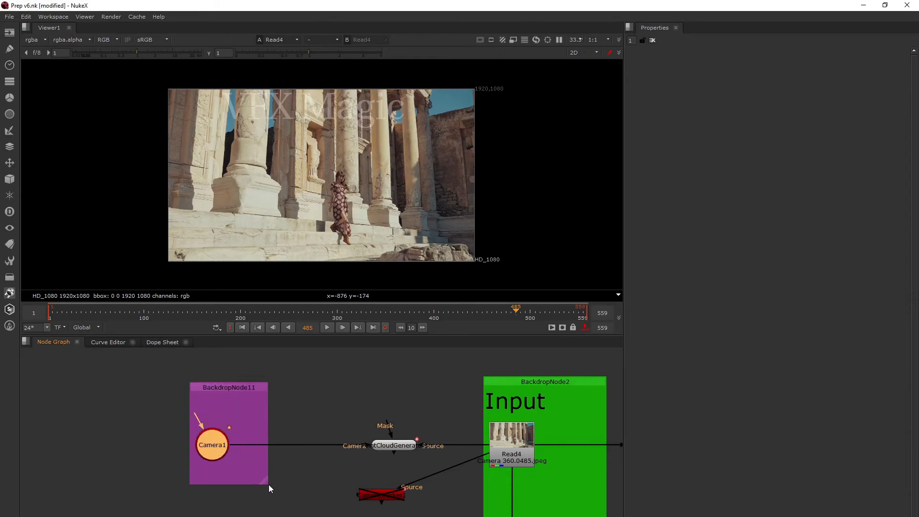
- Label the new backdrop around Camera1 "Cam" in its properties
double_click(229, 387)
click(725, 87)
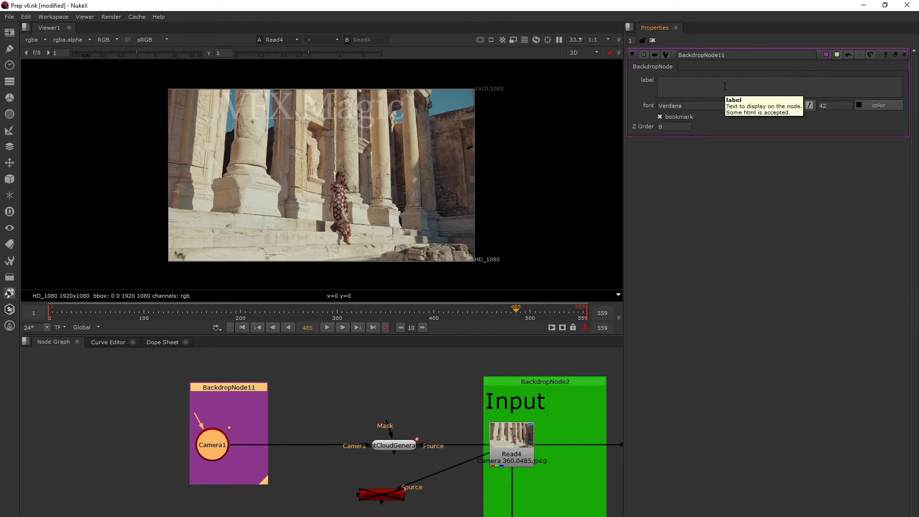
text(Cam)
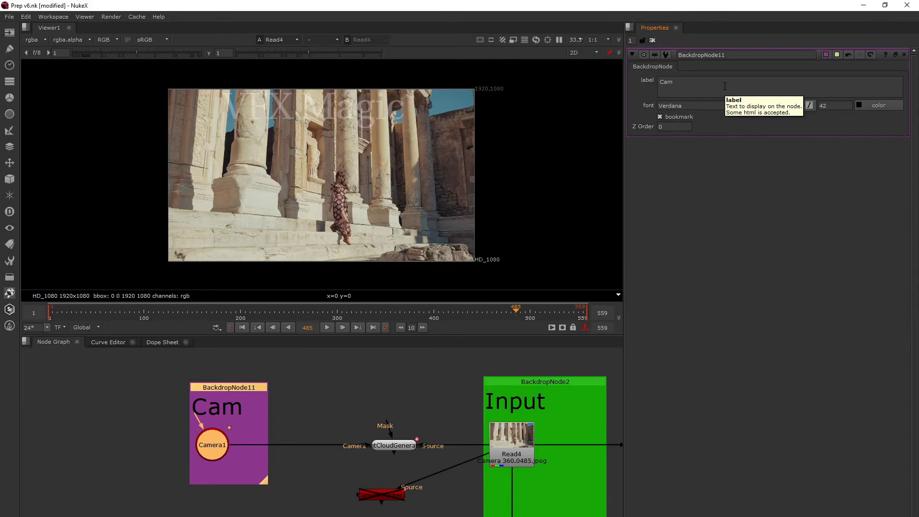
click(352, 371)
click(240, 390)
click(833, 106)
click(274, 434)
click(255, 387)
- Change the Cam backdrop's tile color to dark blue and close the color picker
click(826, 54)
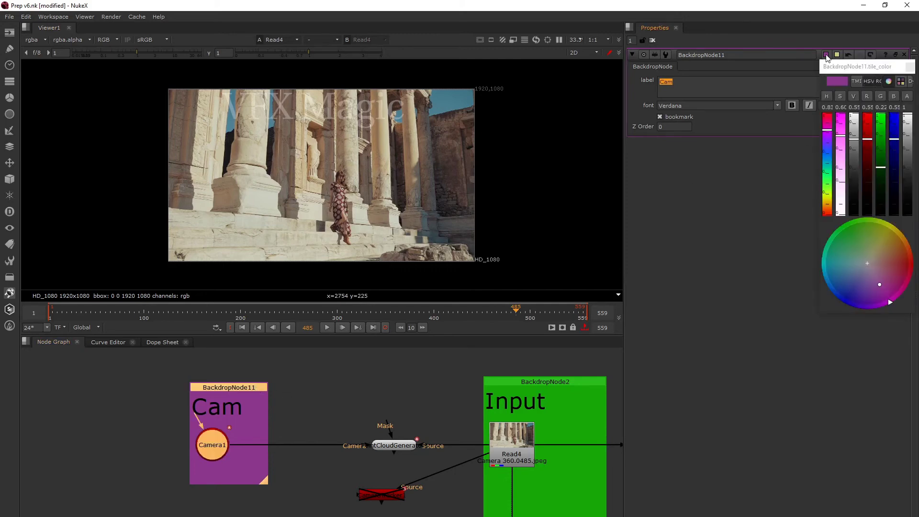
drag(862, 64, 668, 131)
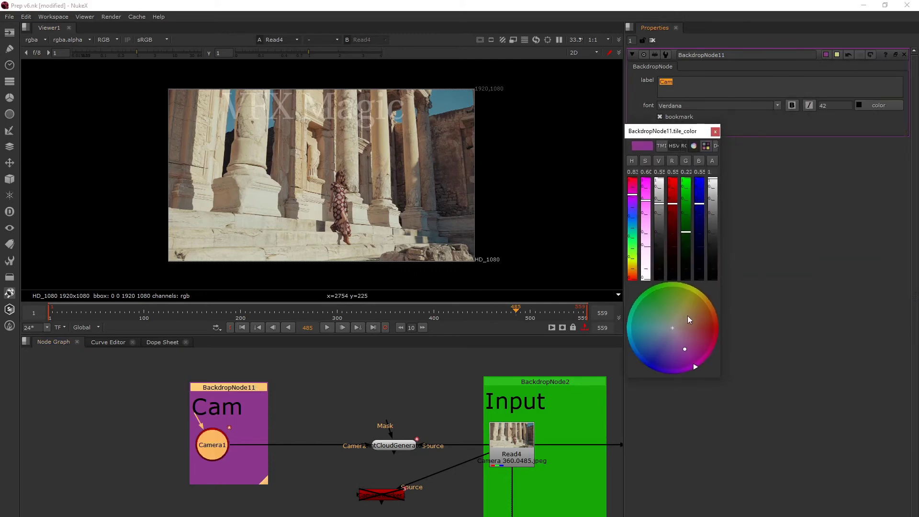
mouse_move(672, 303)
mouse_down()
mouse_move(663, 297)
mouse_move(627, 331)
mouse_move(647, 365)
mouse_up()
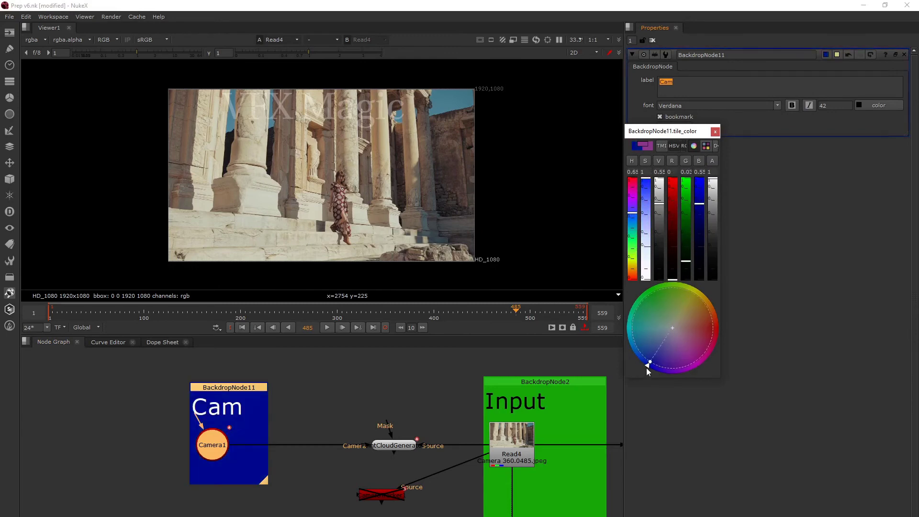
click(787, 323)
click(713, 132)
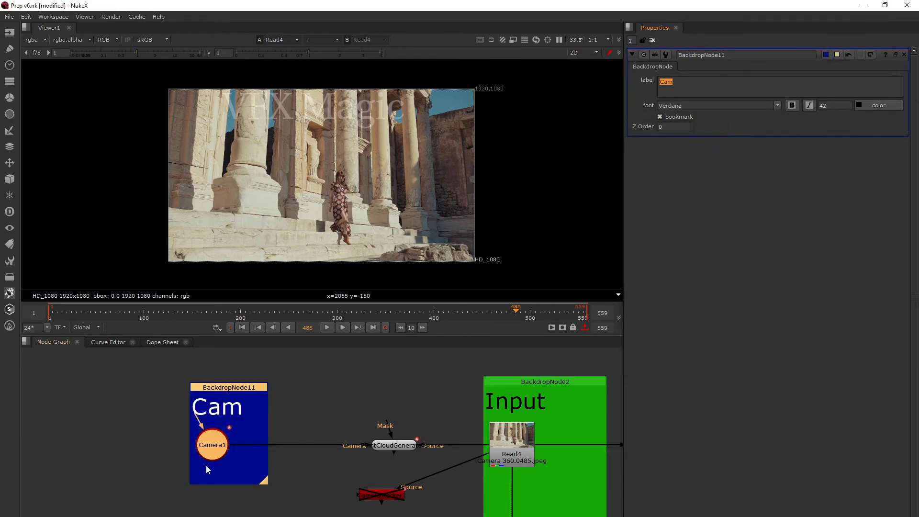
click(256, 495)
- Reposition the Cam backdrop together with its Camera1 node in the Node Graph, leaving the backdrop selected
click(240, 390)
drag(241, 393, 282, 400)
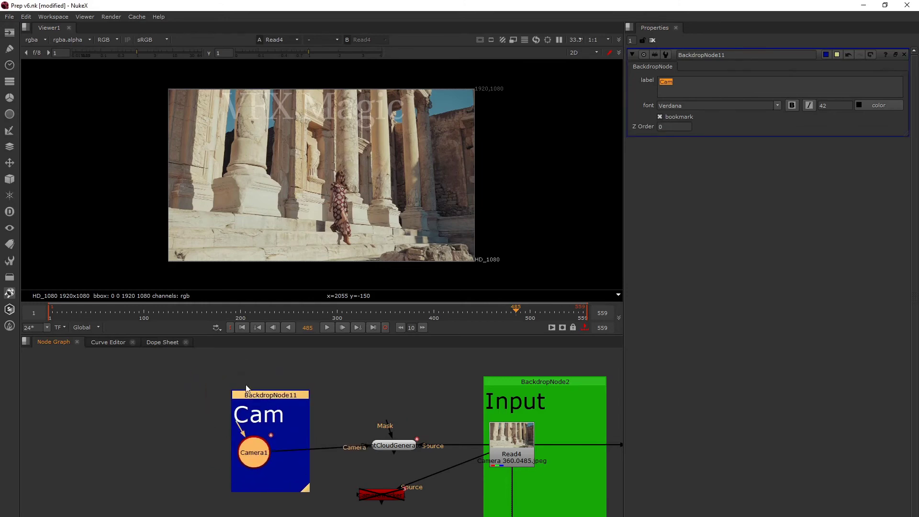
drag(266, 395, 240, 389)
click(294, 404)
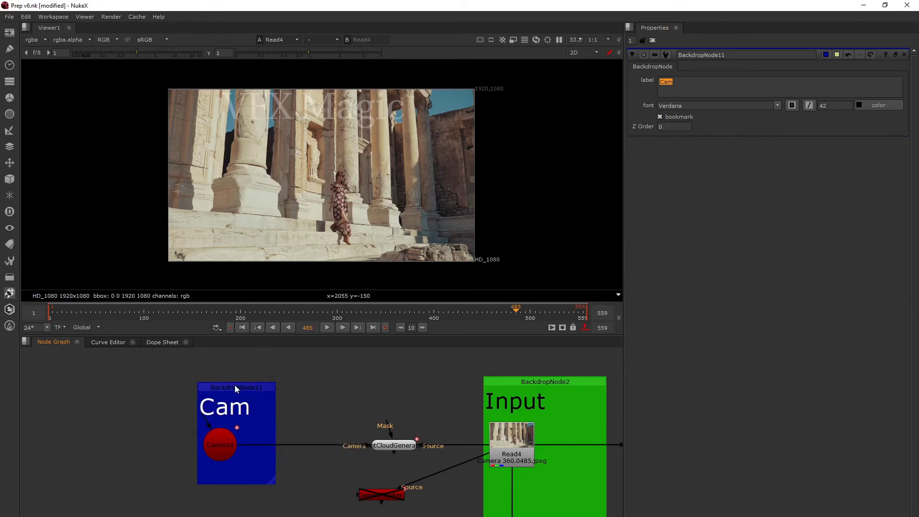
click(218, 456)
drag(237, 399, 228, 396)
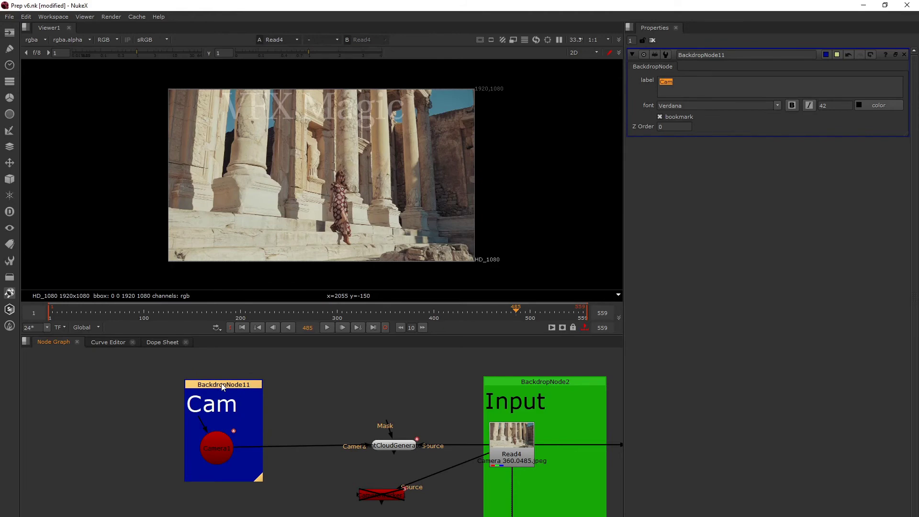
mouse_move(223, 387)
mouse_down()
mouse_move(233, 407)
mouse_move(217, 383)
mouse_move(208, 400)
mouse_move(246, 386)
mouse_move(517, 383)
mouse_move(195, 388)
mouse_move(218, 384)
mouse_up()
- Maximize the Node Graph and examine the BG backdrop's projection branches and its camera node beside the Input and Cam backdrops
scroll(218, 383, down, 2)
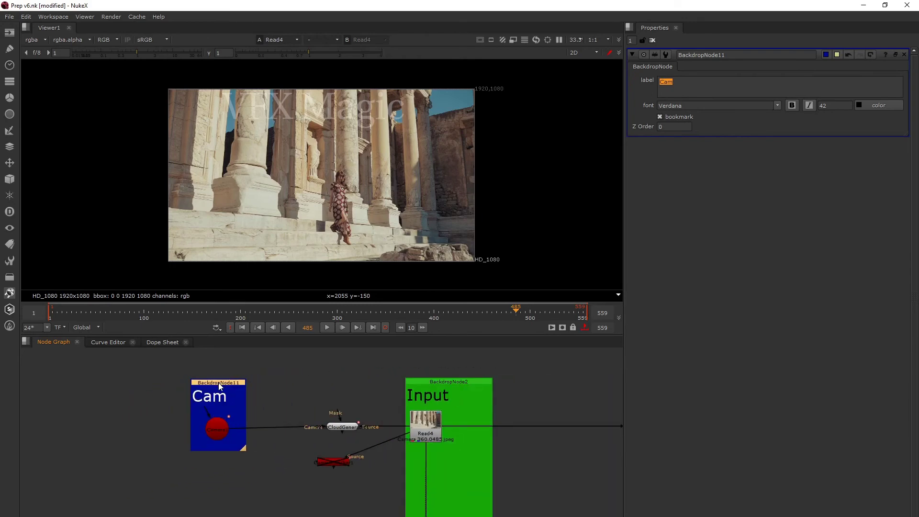
middle_drag(274, 437, 265, 405)
scroll(266, 404, down, 1)
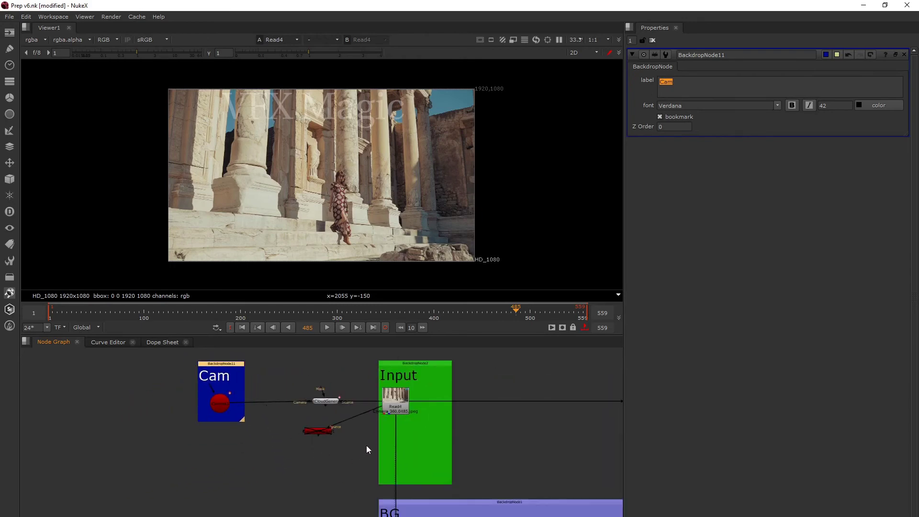
middle_drag(367, 446, 320, 425)
scroll(320, 420, down, 2)
key(space)
middle_drag(361, 466, 378, 320)
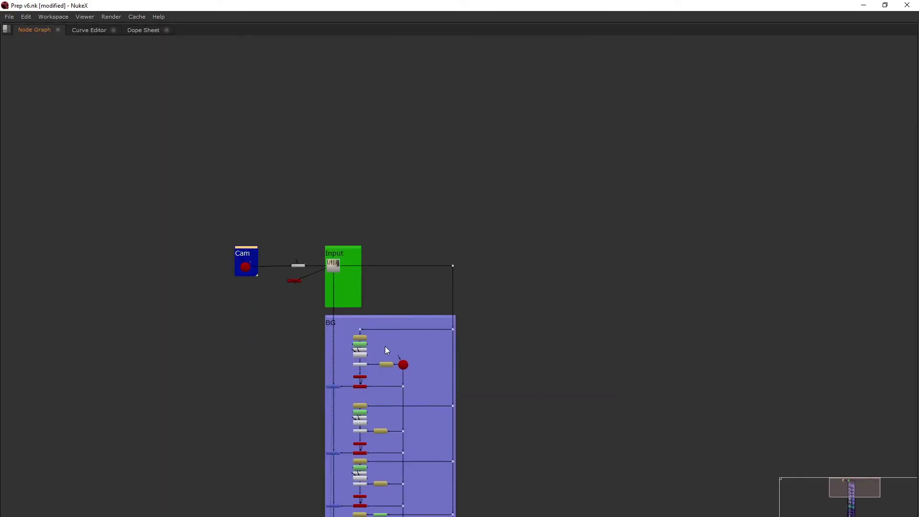
scroll(401, 405, up, 3)
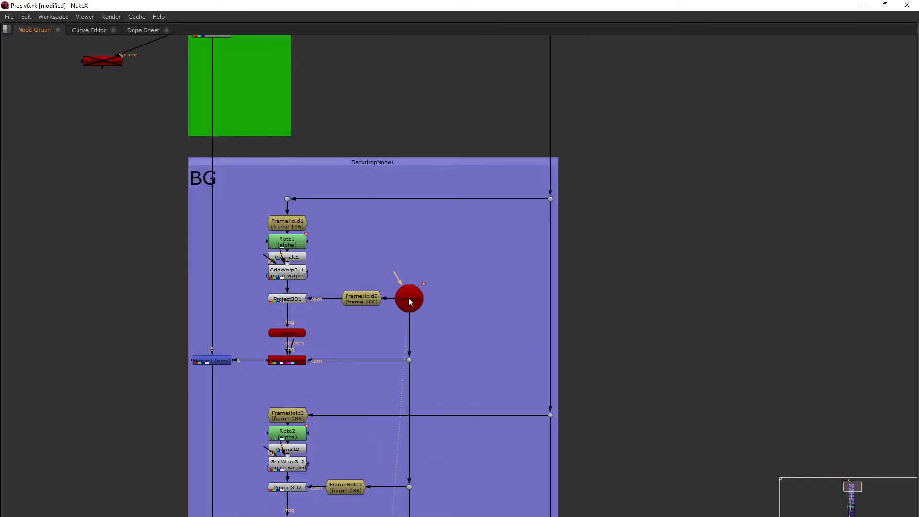
scroll(409, 298, down, 3)
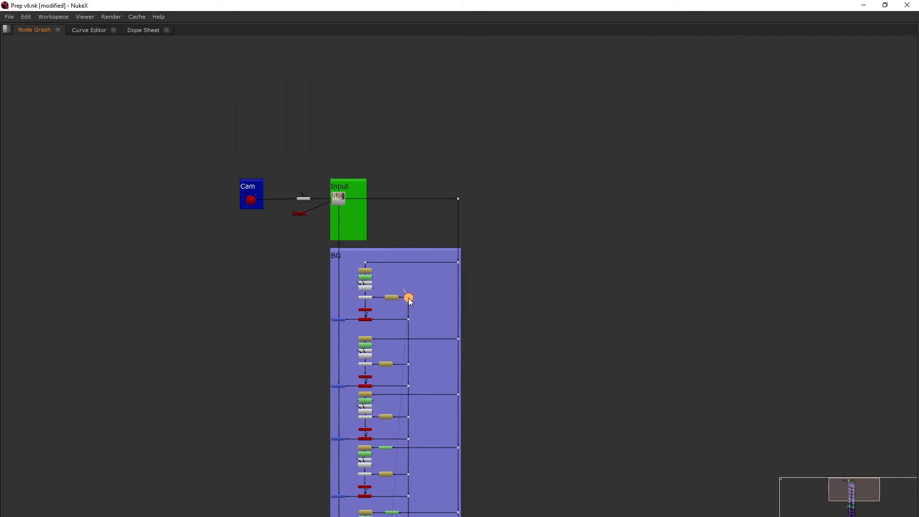
- Examine the Camera2 node and the projection branches it feeds in the BG backdrop, and clear the node's selection
scroll(409, 301, up, 3)
scroll(409, 301, down, 1)
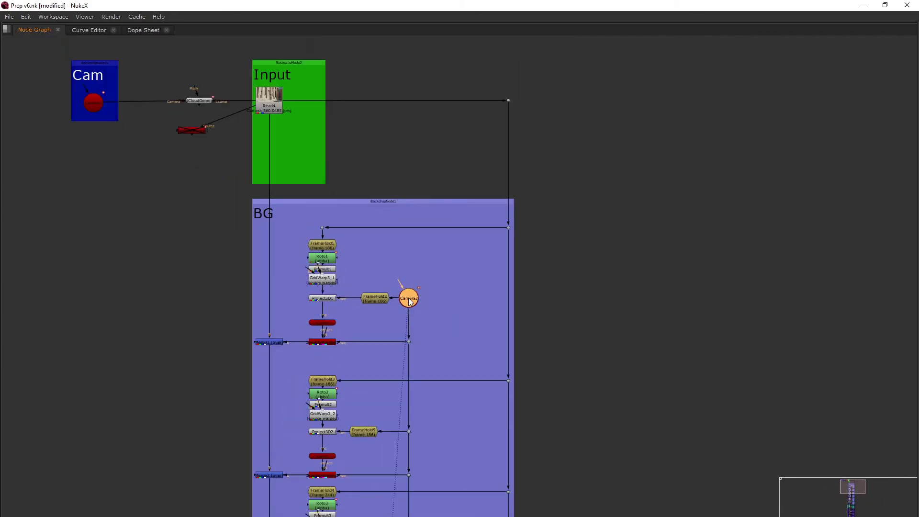
scroll(410, 301, down, 2)
scroll(409, 300, up, 3)
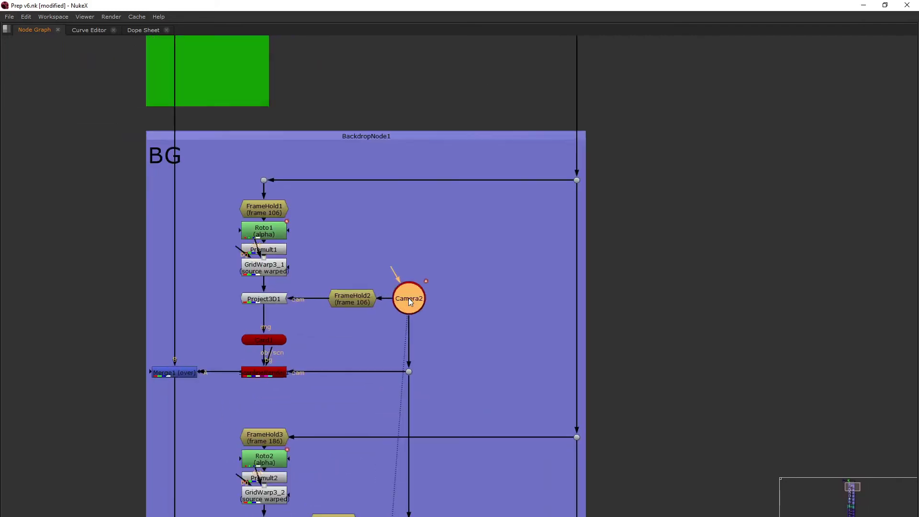
scroll(410, 300, down, 4)
scroll(421, 313, up, 2)
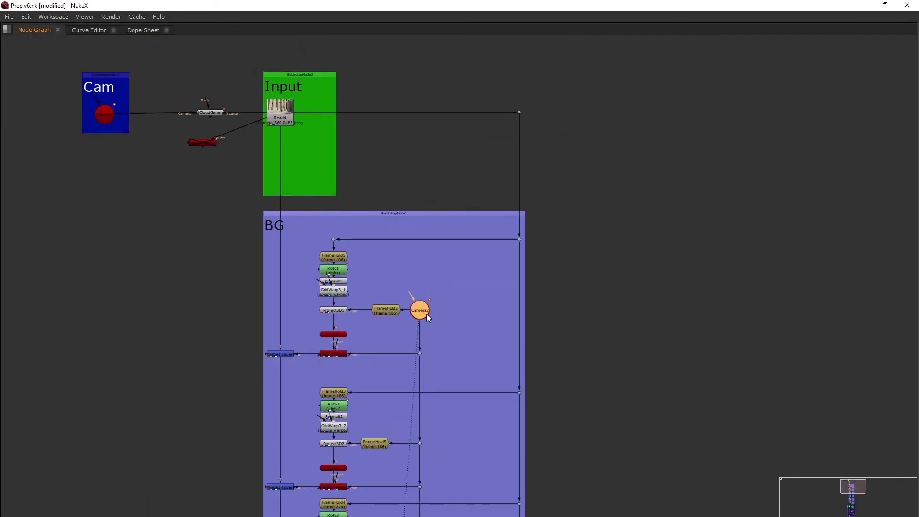
scroll(416, 316, up, 3)
scroll(416, 315, down, 3)
scroll(416, 315, down, 1)
click(416, 315)
scroll(416, 315, down, 2)
scroll(416, 315, up, 4)
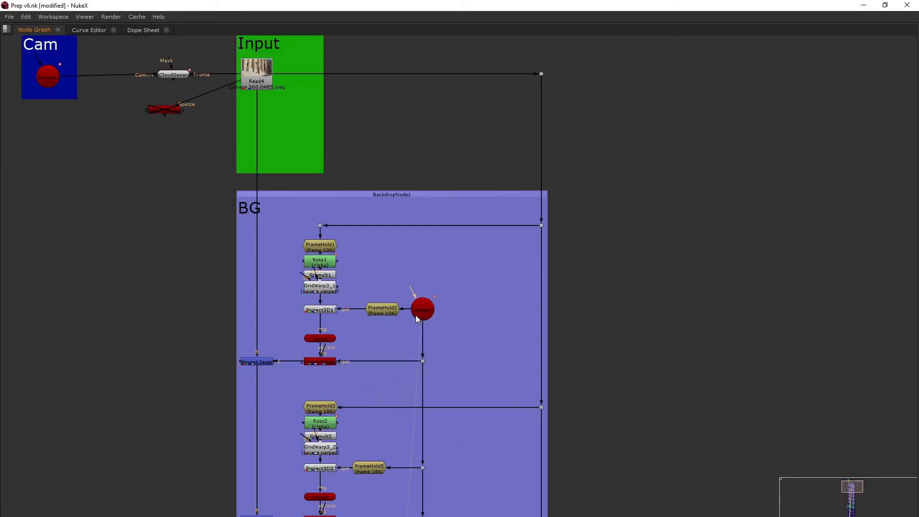
- Compare the Cam, Input and BG backdrops in the full workspace layout and in the maximized Node Graph
key(space)
scroll(404, 477, down, 3)
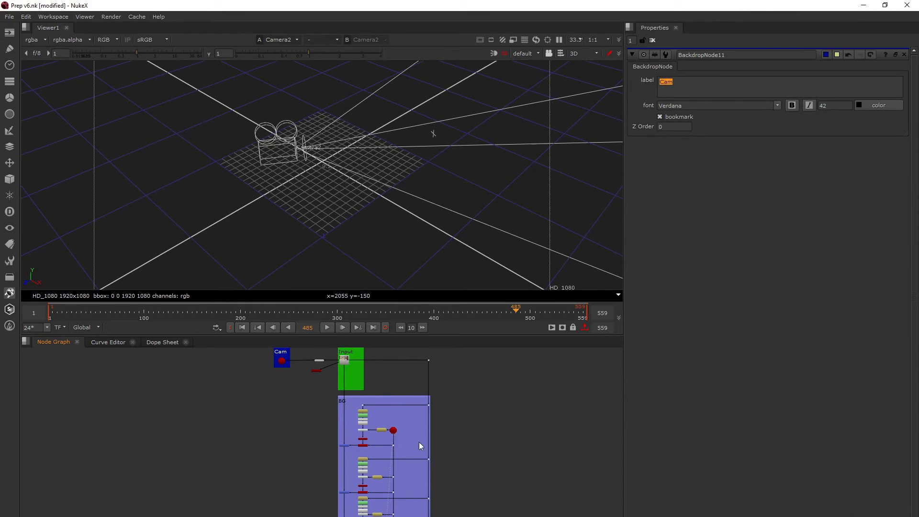
middle_drag(420, 447, 397, 456)
scroll(398, 443, down, 2)
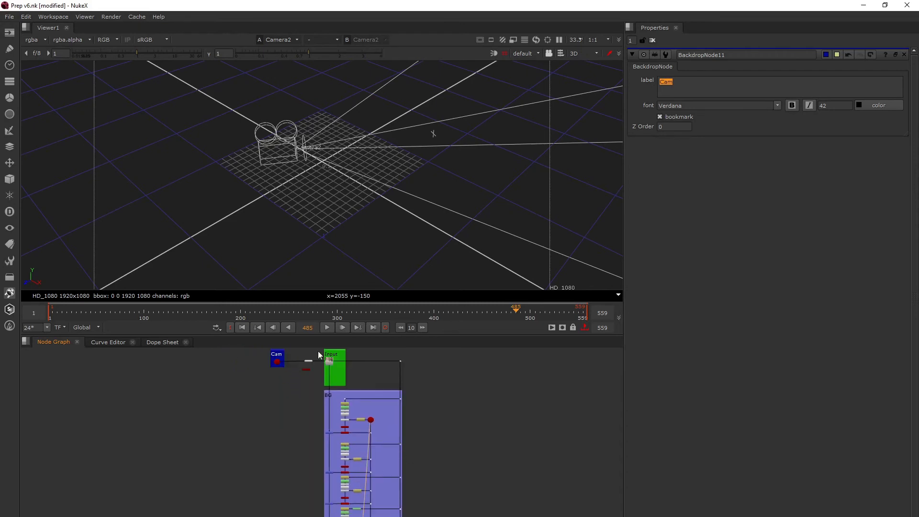
scroll(325, 406, up, 3)
key(space)
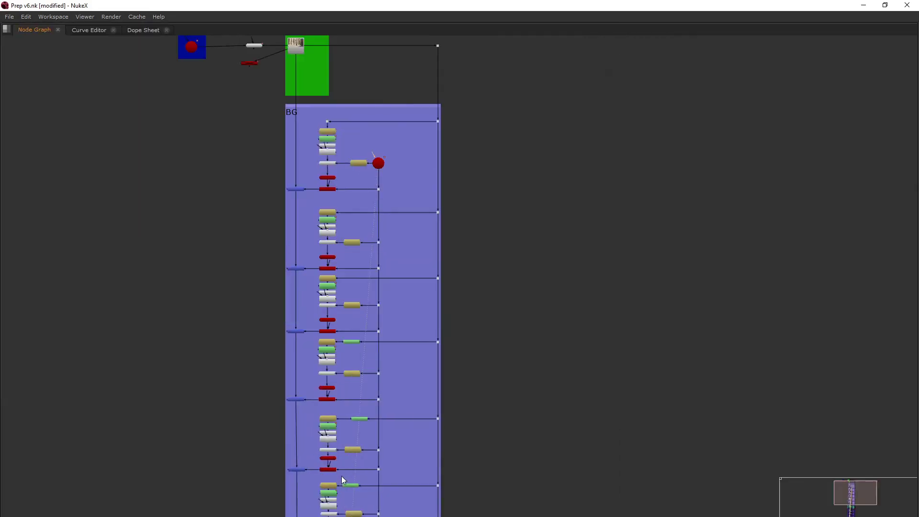
scroll(322, 307, up, 4)
scroll(351, 384, down, 2)
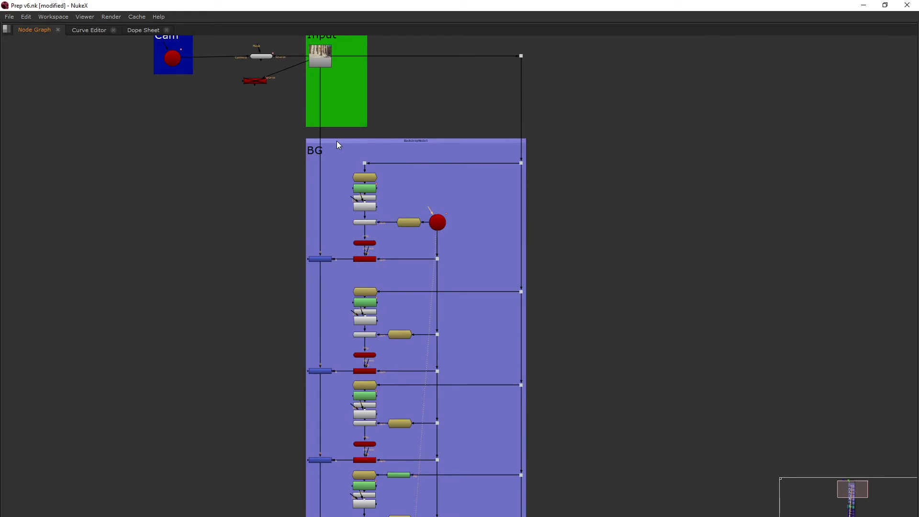
middle_drag(337, 145, 331, 176)
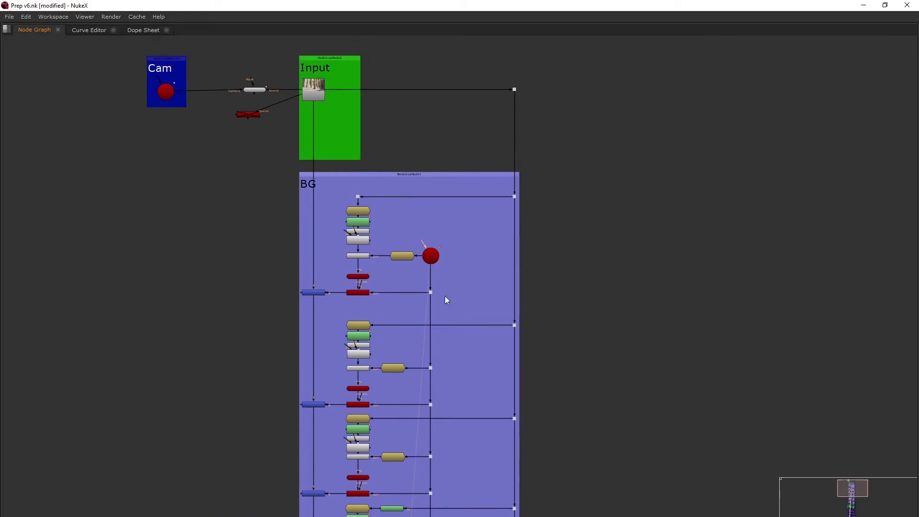
scroll(308, 188, up, 3)
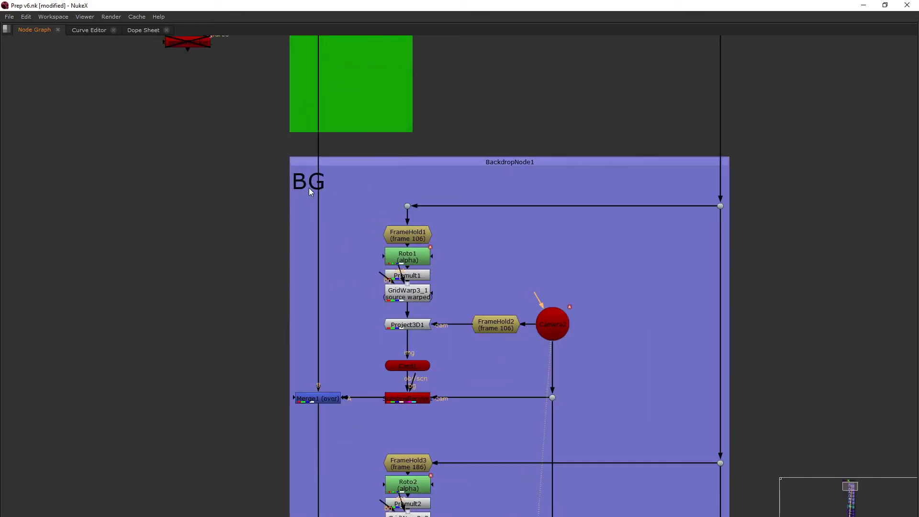
scroll(313, 187, down, 3)
scroll(306, 182, down, 2)
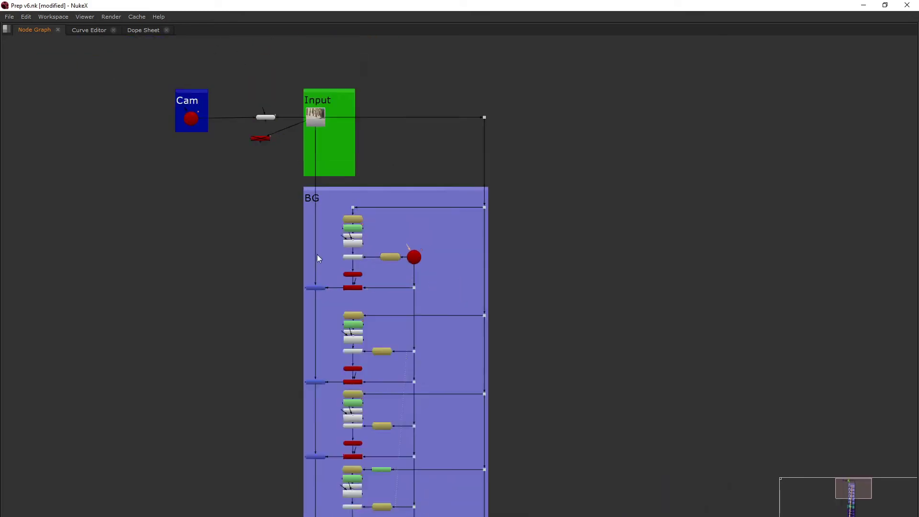
- Browse the labeled backdrops below BG, from Broken Statue and SR Wall through the pillers to Starecase Reveal
scroll(317, 254, down, 4)
middle_drag(317, 255, 339, 69)
scroll(348, 401, up, 5)
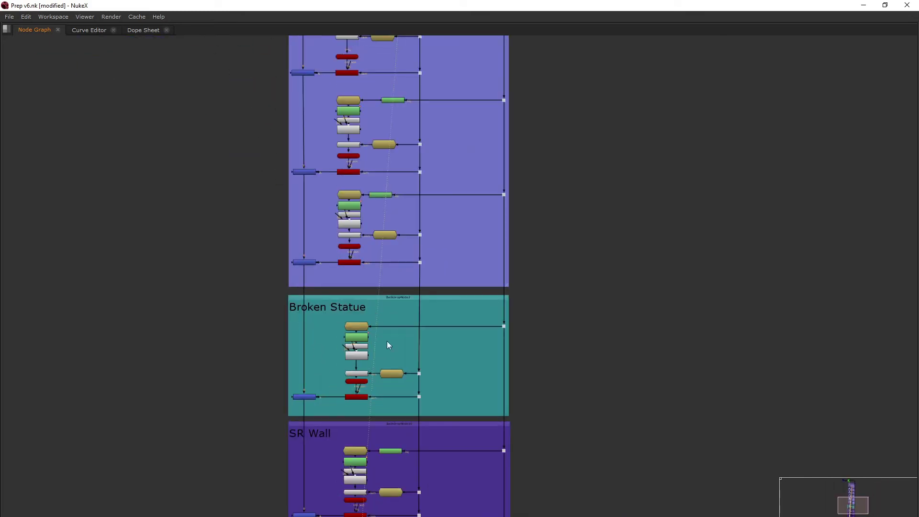
middle_drag(378, 351, 335, 232)
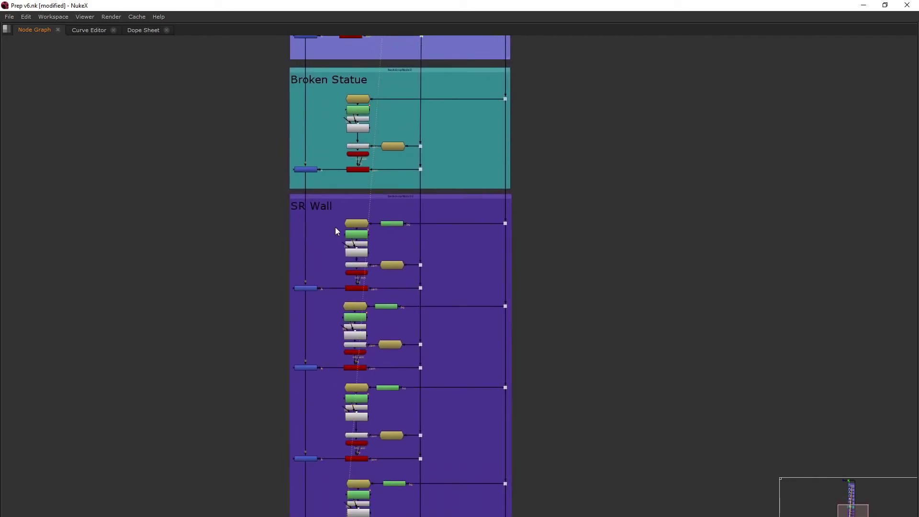
middle_drag(350, 277, 333, 164)
scroll(319, 328, down, 2)
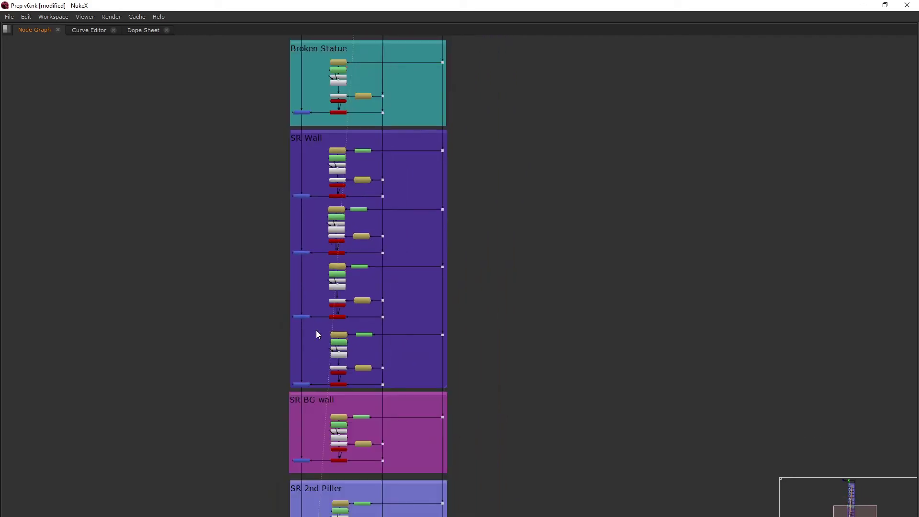
middle_drag(319, 426, 331, 355)
middle_drag(331, 464, 308, 322)
middle_drag(312, 413, 312, 292)
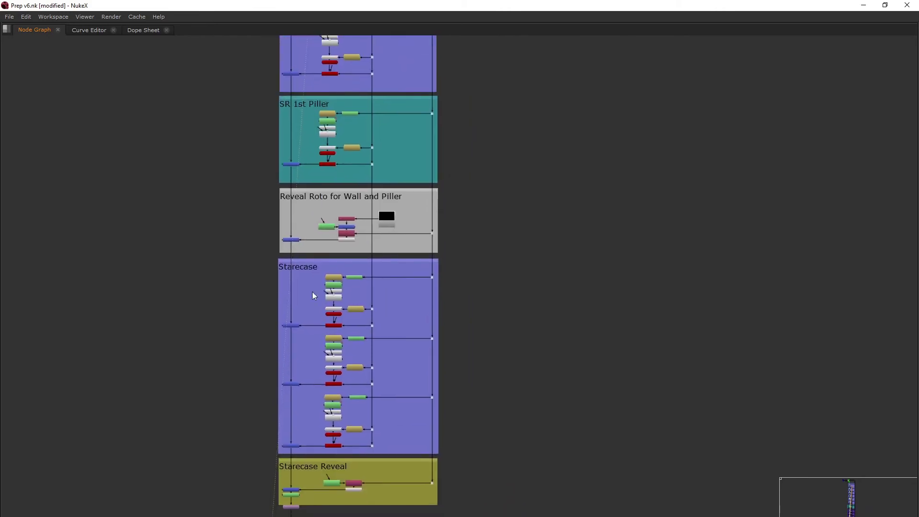
middle_drag(311, 332, 338, 223)
middle_drag(308, 384, 354, 414)
scroll(323, 380, up, 5)
scroll(354, 418, down, 10)
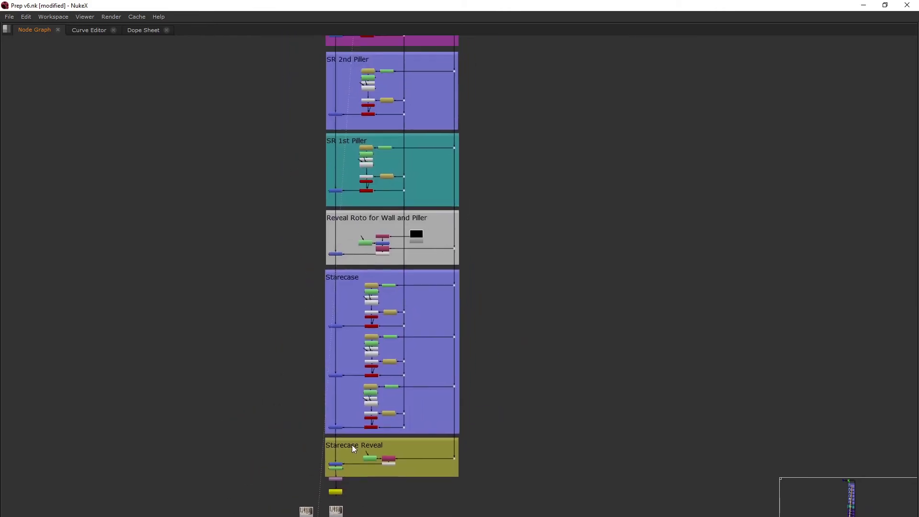
- Restore the full workspace layout and survey the whole backdrop column from Starecase Reveal up to Cam and Input
key(space)
scroll(354, 428, down, 3)
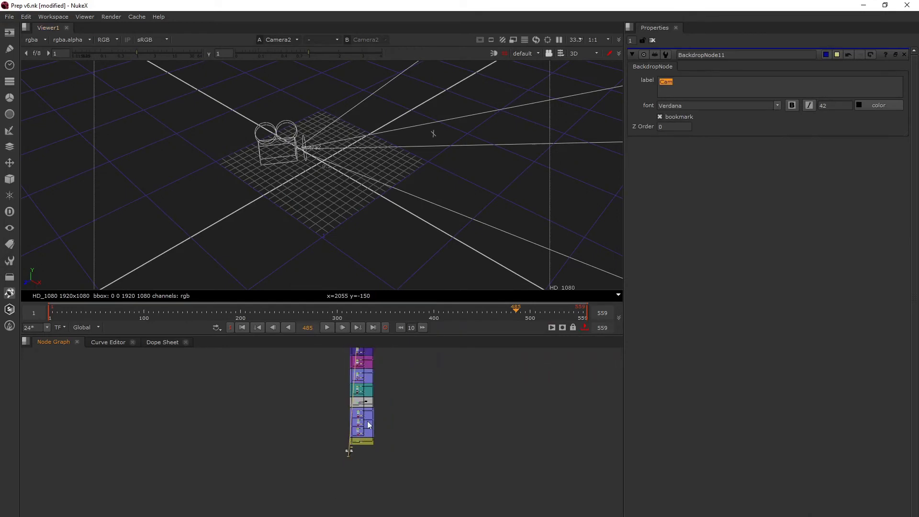
middle_drag(367, 421, 309, 488)
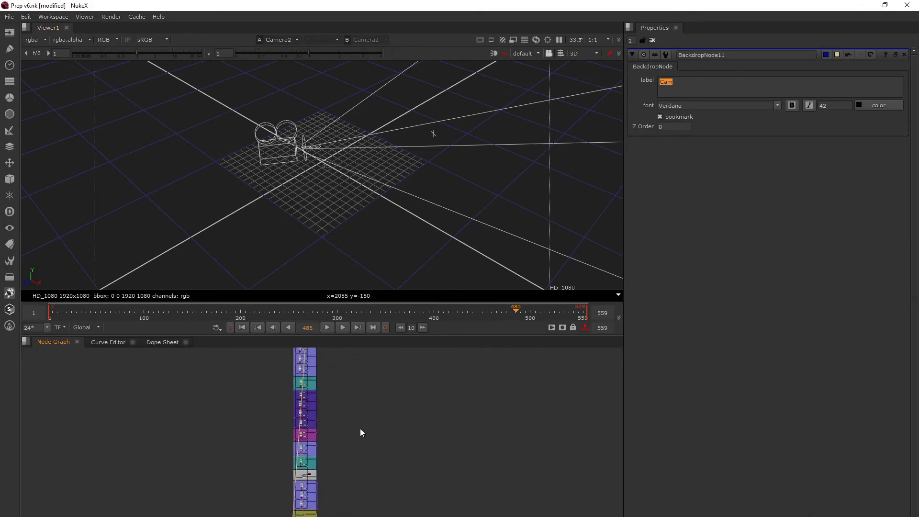
middle_drag(360, 429, 391, 496)
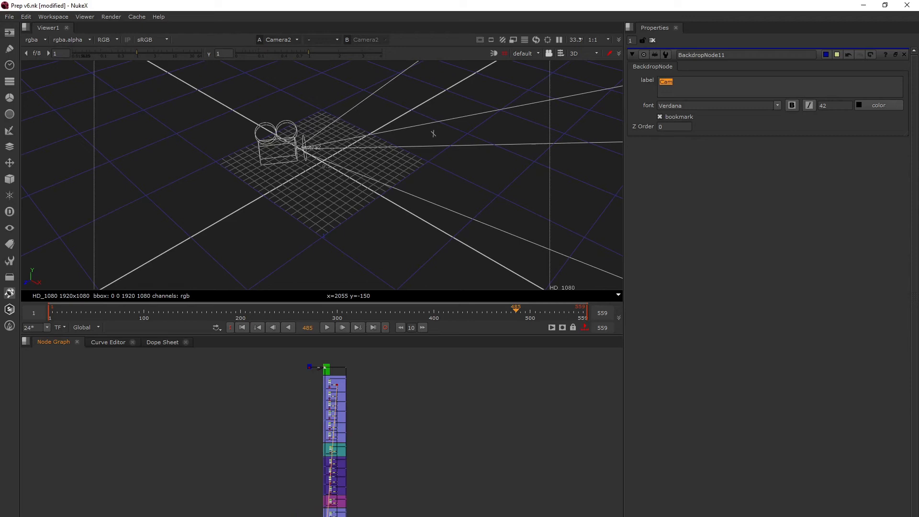
scroll(331, 472, up, 5)
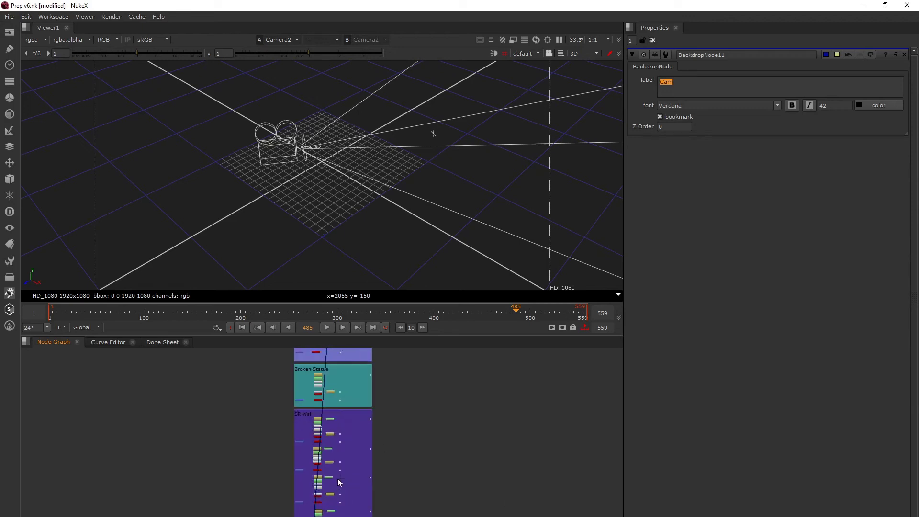
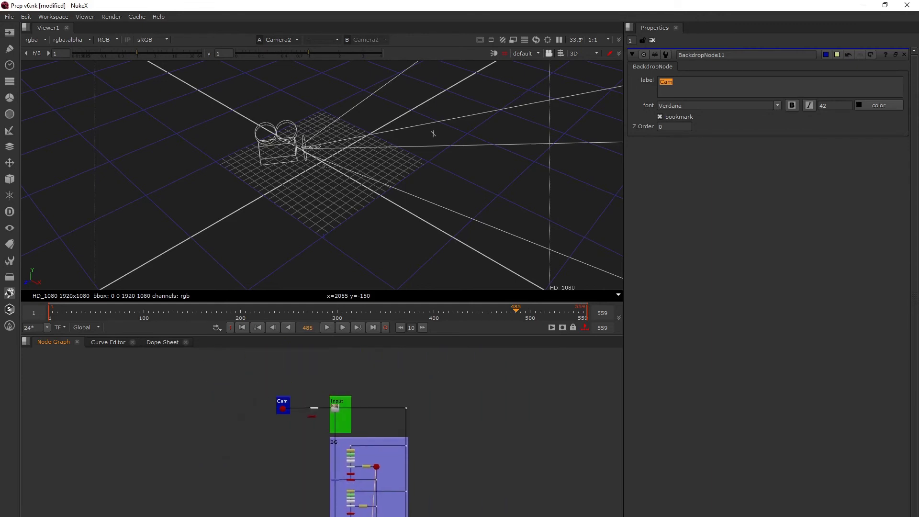
- Resize the Node Graph's minimap, use it to move around the script, and frame all the nodes
mouse_move(518, 481)
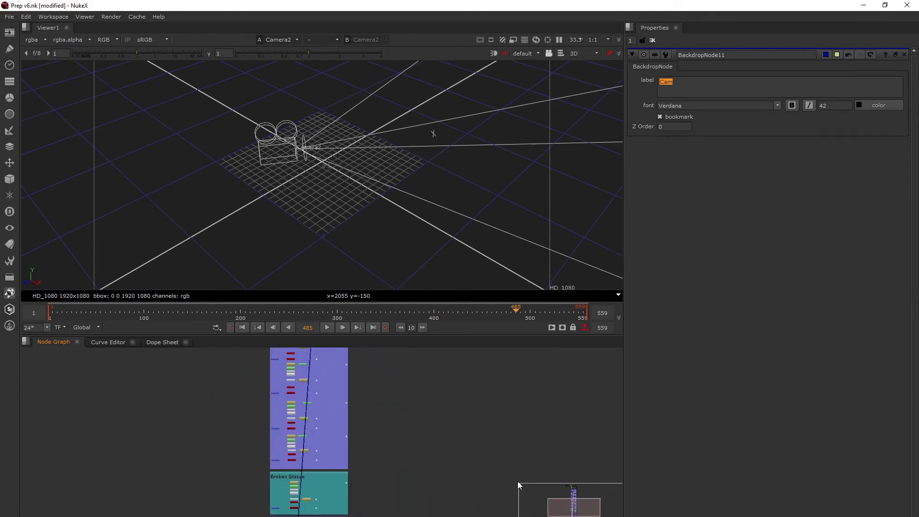
drag(574, 493, 562, 512)
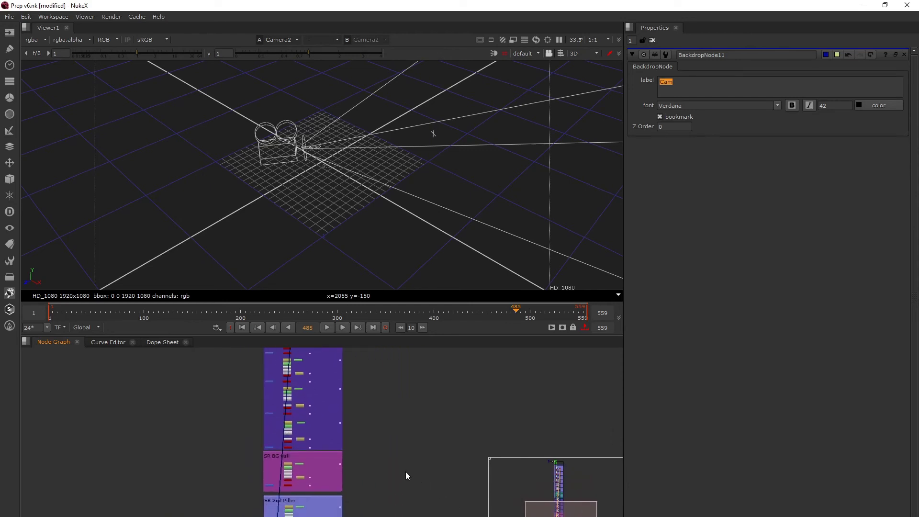
scroll(406, 472, up, 4)
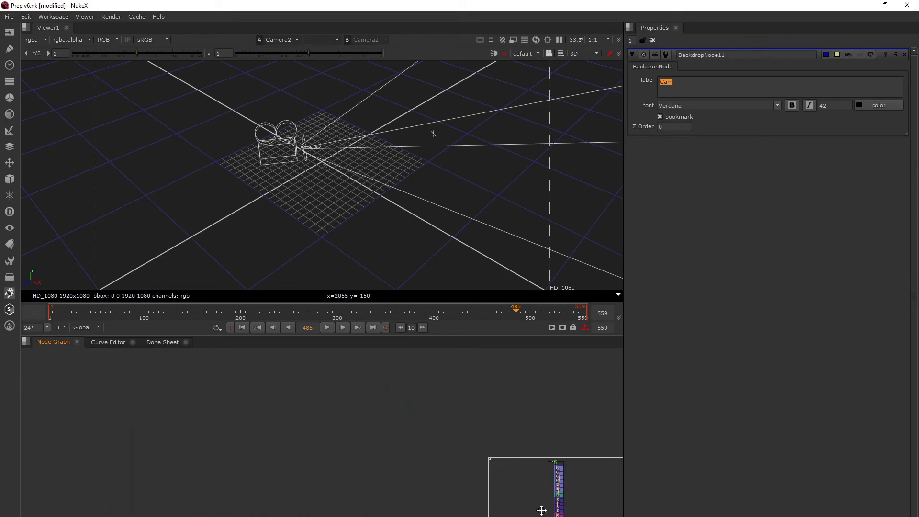
drag(488, 461, 504, 471)
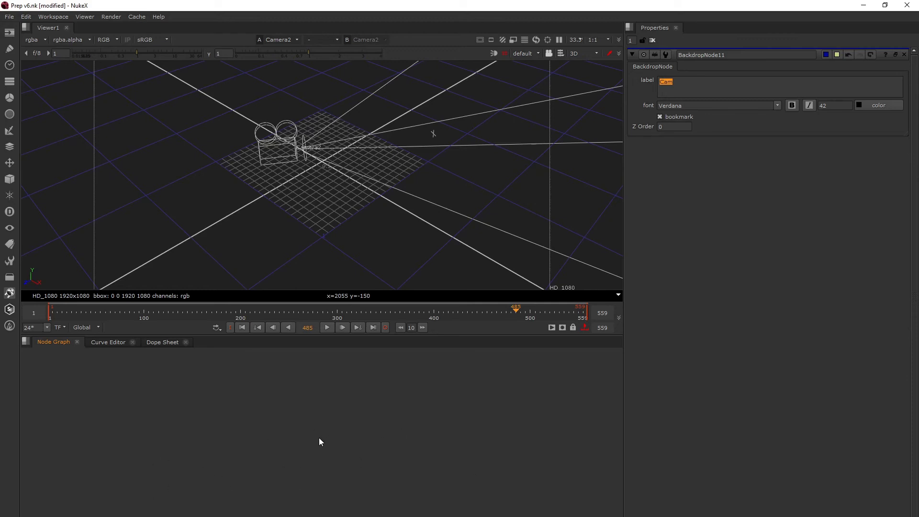
key(f)
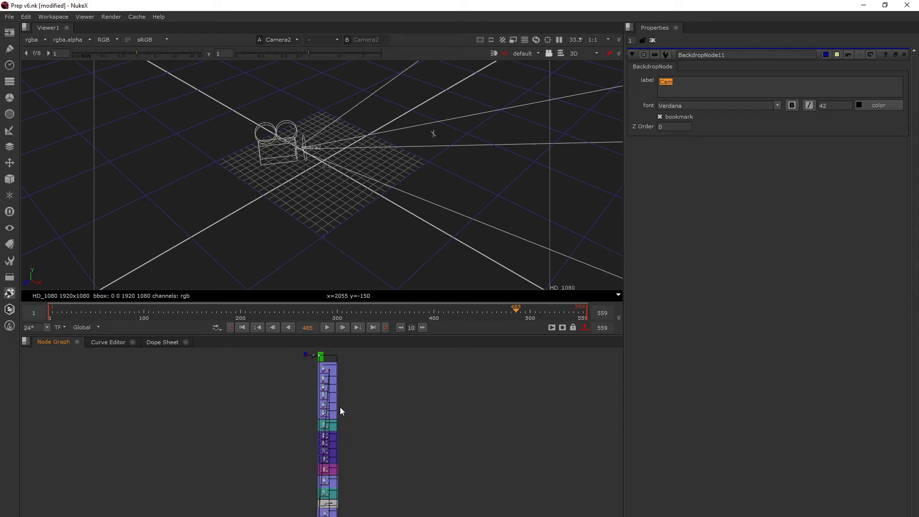
- Paste the Read nodes for the camera panning, black hole and water clips into empty space in the maximized Node Graph
scroll(351, 420, up, 3)
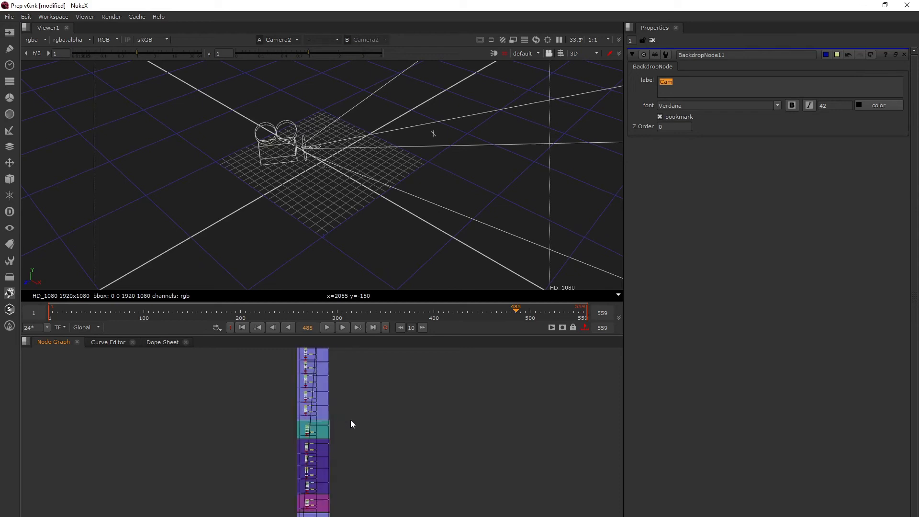
middle_drag(382, 410, 359, 448)
scroll(360, 452, up, 4)
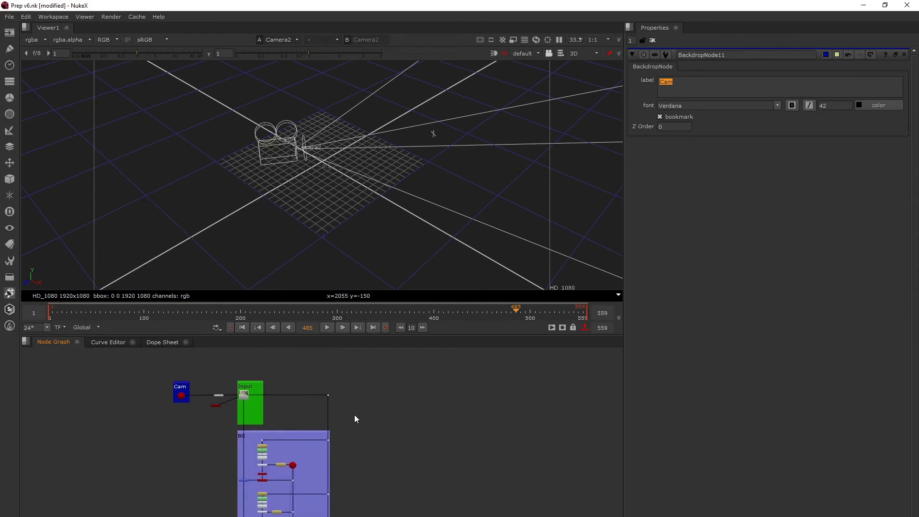
key(space)
middle_drag(396, 421, 353, 399)
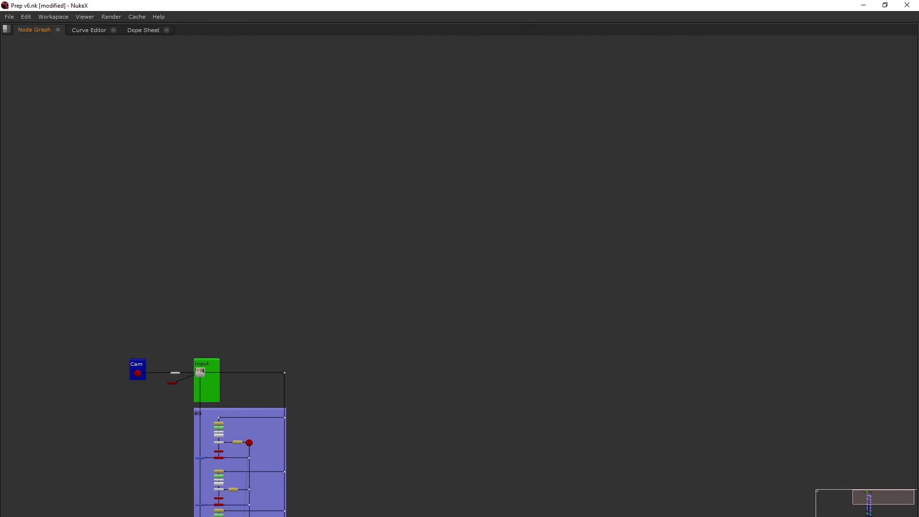
key(ctrl+v)
scroll(391, 408, up, 4)
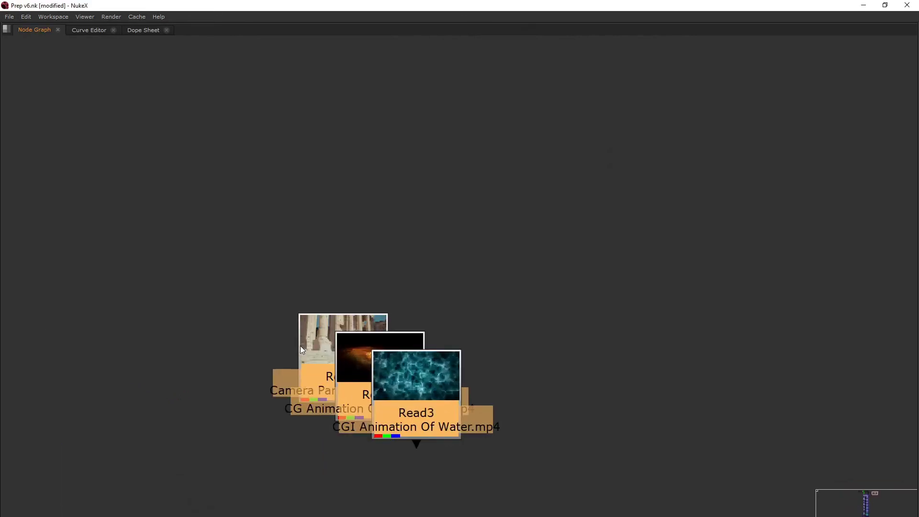
- Spread the pasted Read nodes apart, show Read1 in the viewer and restore the full workspace layout
mouse_move(325, 353)
middle_down()
mouse_move(302, 331)
mouse_move(332, 346)
middle_up()
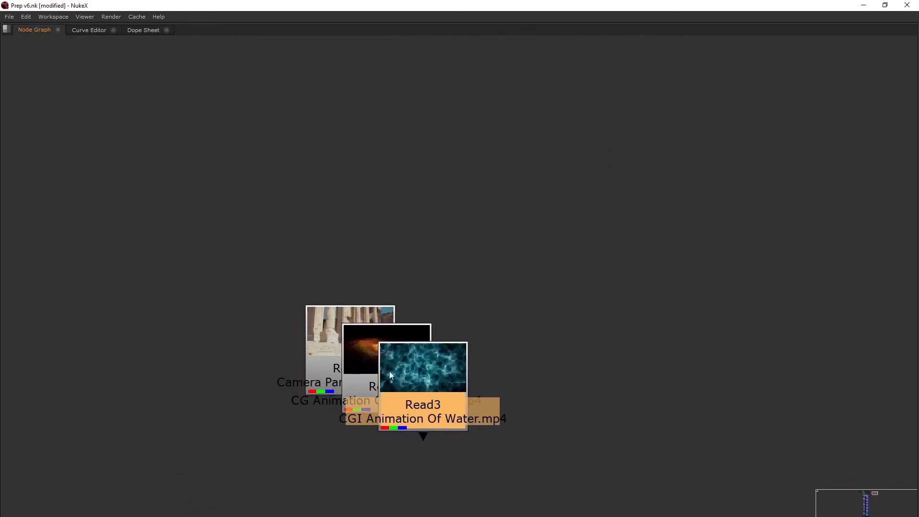
scroll(391, 372, down, 4)
key(space)
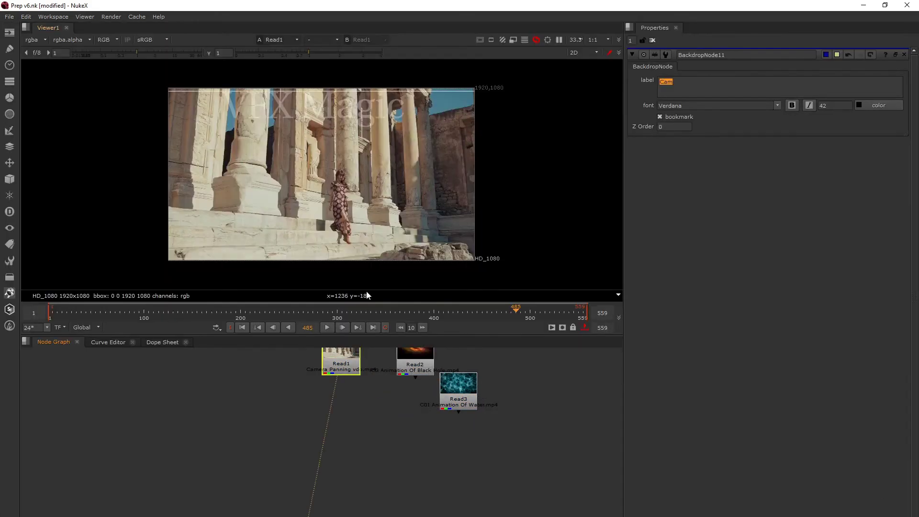
- Line up Read1, Read3 and Read2 in an evenly spaced row and reposition the three nodes as a group
middle_drag(392, 468, 345, 508)
drag(493, 502, 202, 357)
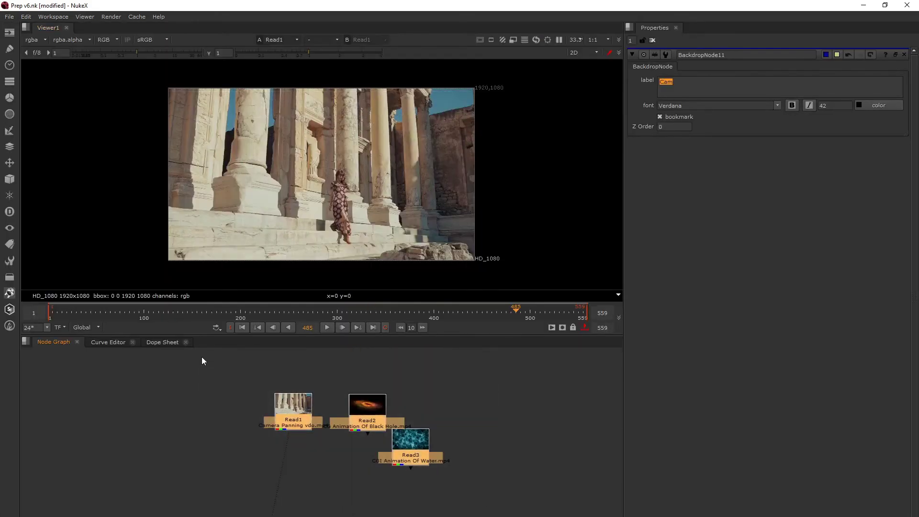
drag(407, 444, 402, 481)
click(412, 472)
drag(360, 441, 349, 463)
drag(442, 479, 214, 366)
key(l)
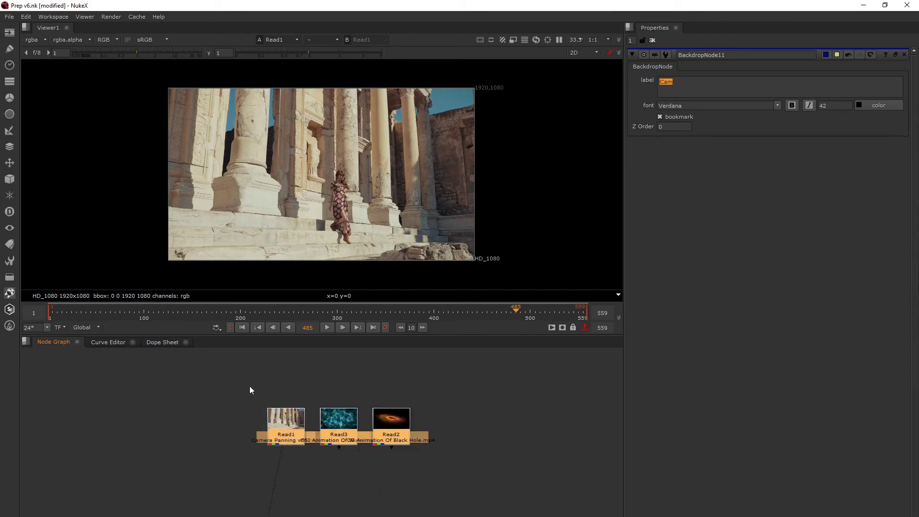
drag(253, 395, 229, 377)
drag(333, 419, 342, 424)
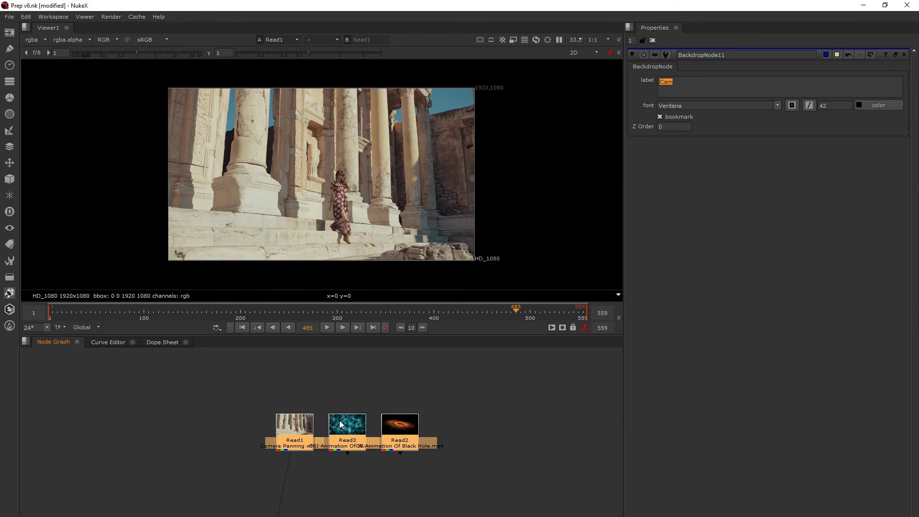
- Delete the three Read nodes and bring the Read file browser to the E:\My Youtube\VFX Magic\Row footage folder using the path copied from File Explorer
key(Delete)
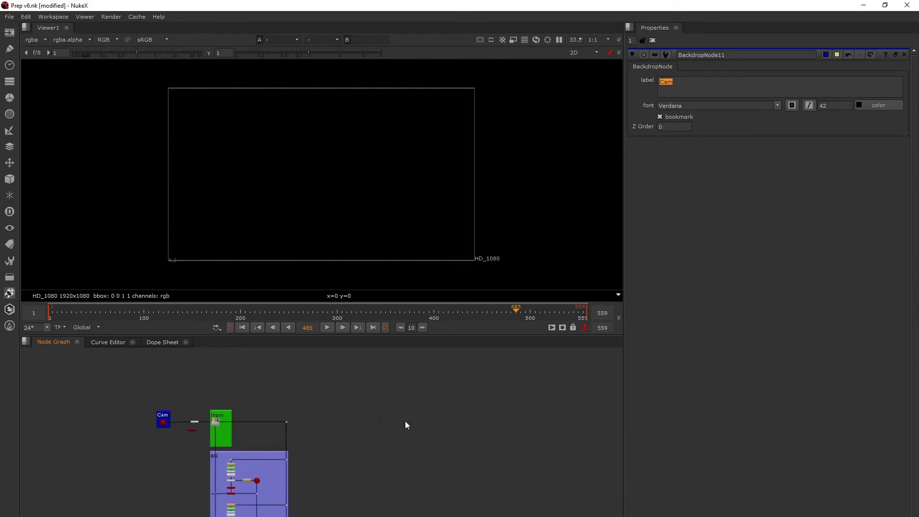
key(r)
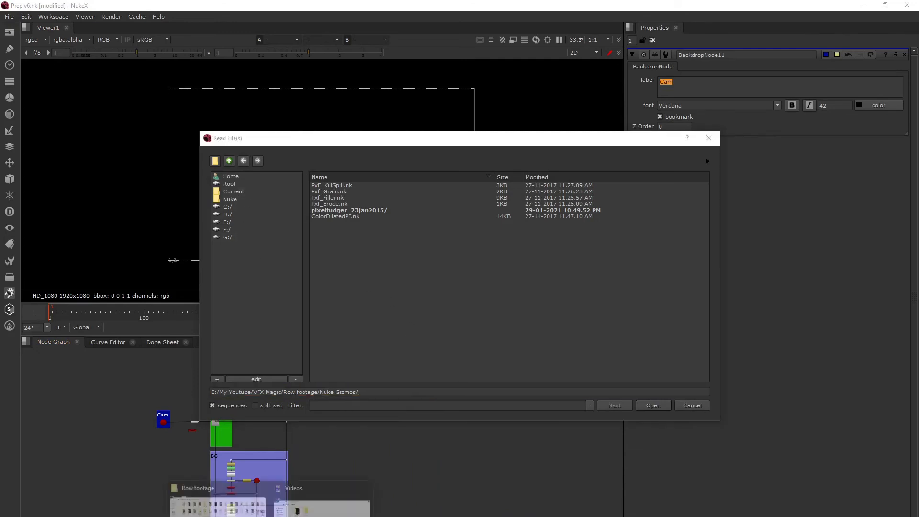
click(288, 508)
click(308, 32)
key(ctrl+c)
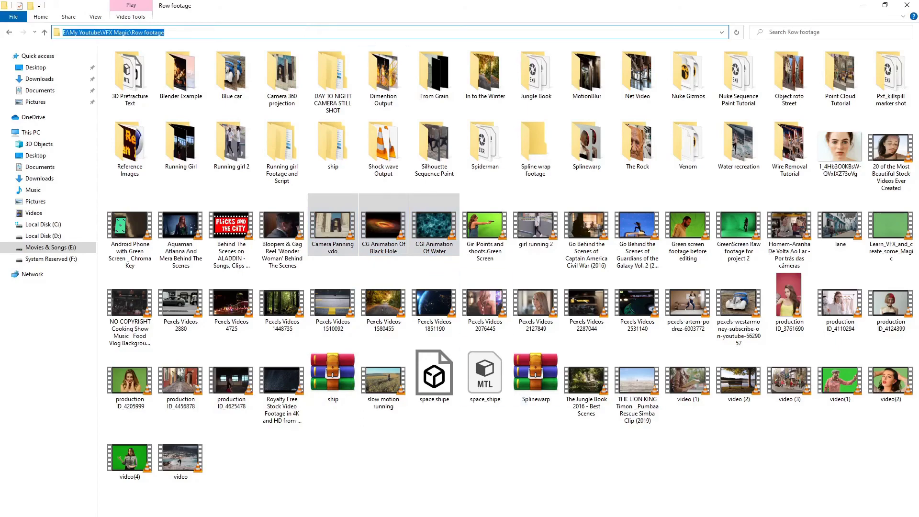
key(alt+Tab)
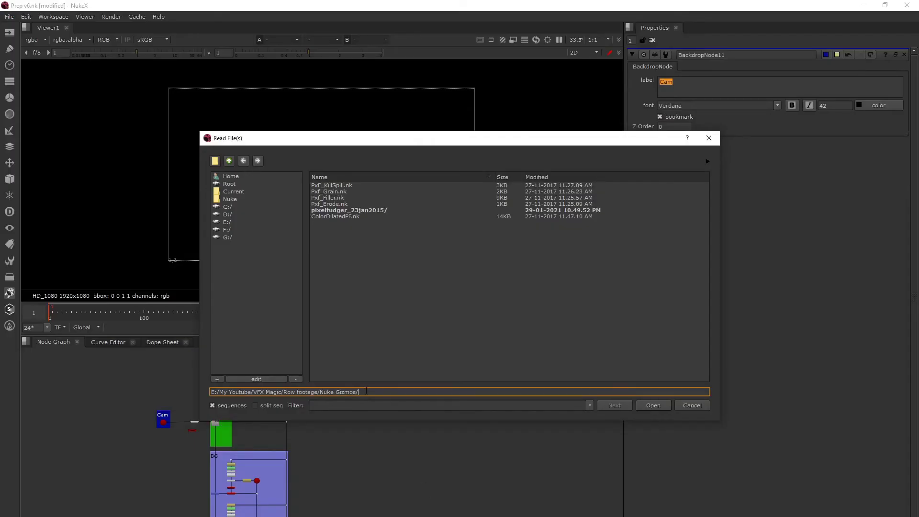
drag(367, 391, 162, 380)
key(ctrl+v)
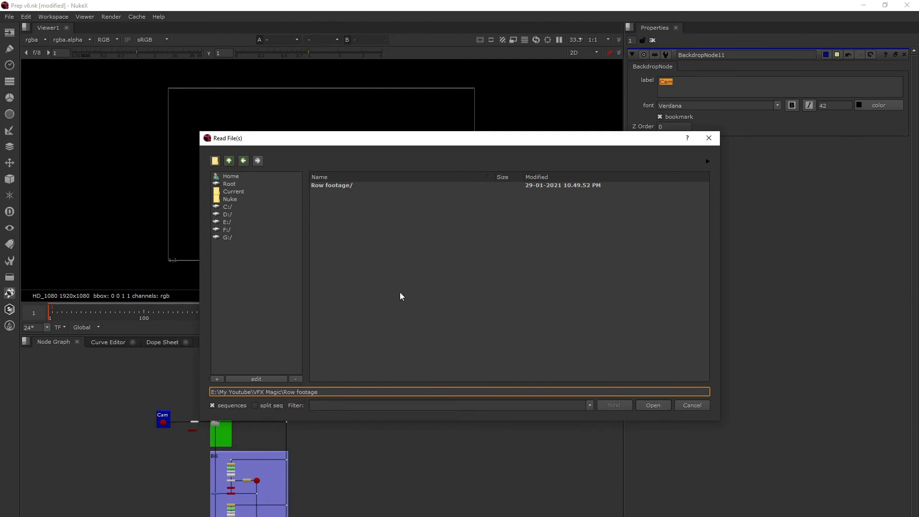
double_click(328, 187)
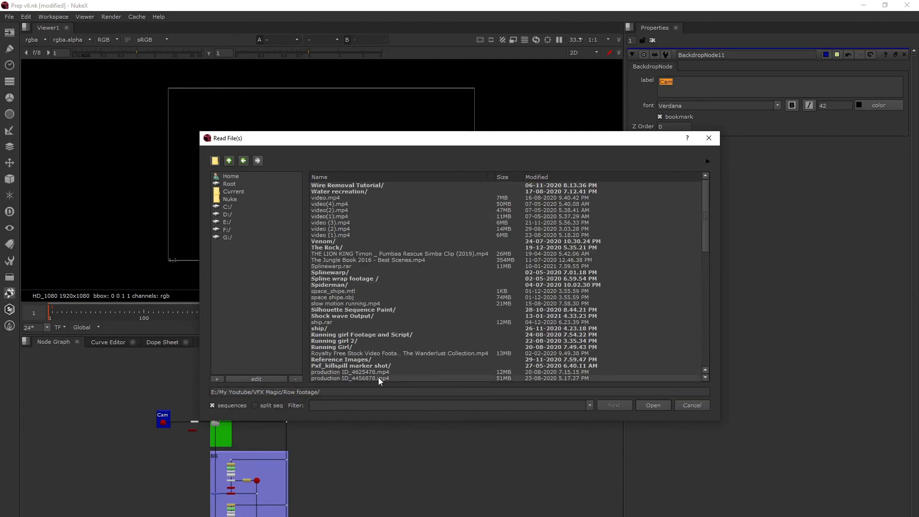
- Queue the Running girl 2.####.jpeg 1-40 sequence from Running girl Footage and Script/Running girl 2/Input, keeping the file browser open for more files
scroll(377, 280, down, 10)
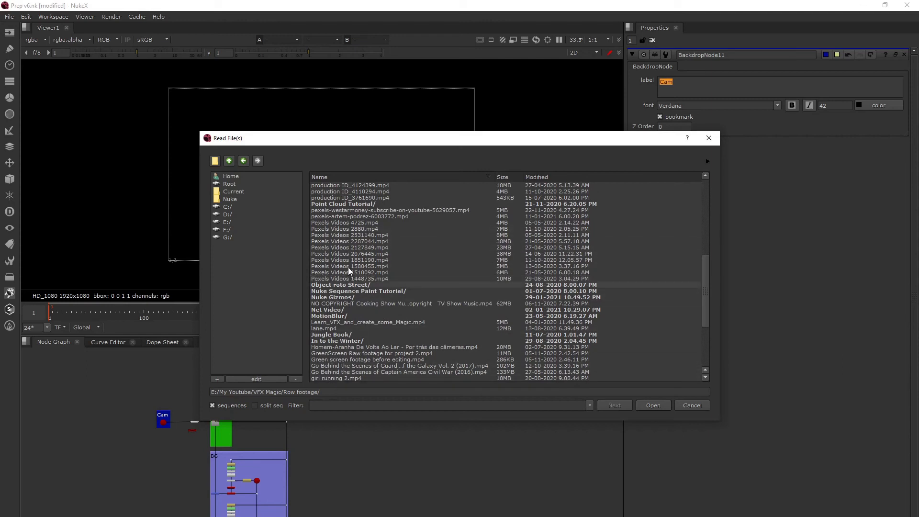
scroll(349, 269, up, 10)
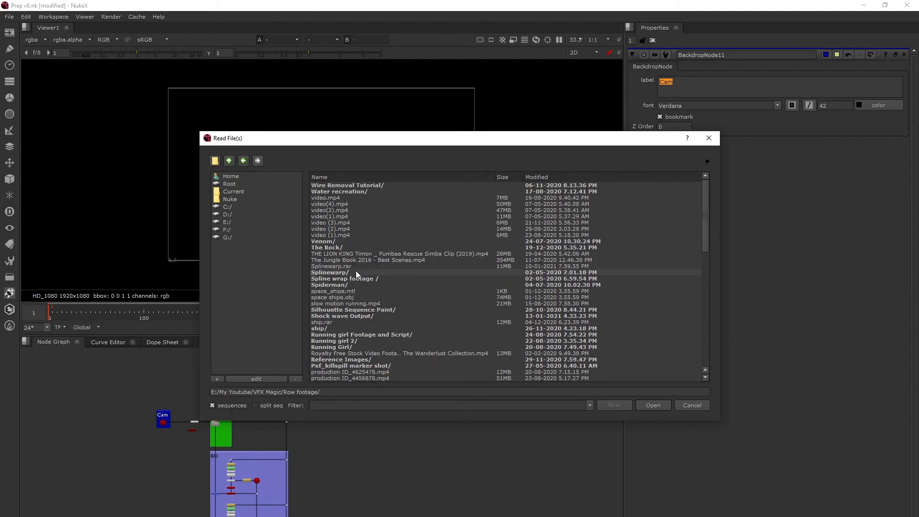
click(369, 396)
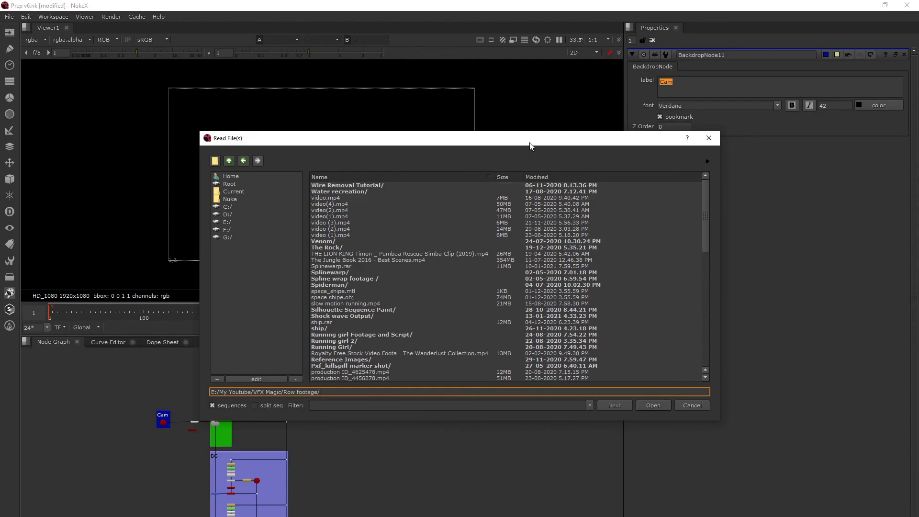
drag(530, 144, 517, 145)
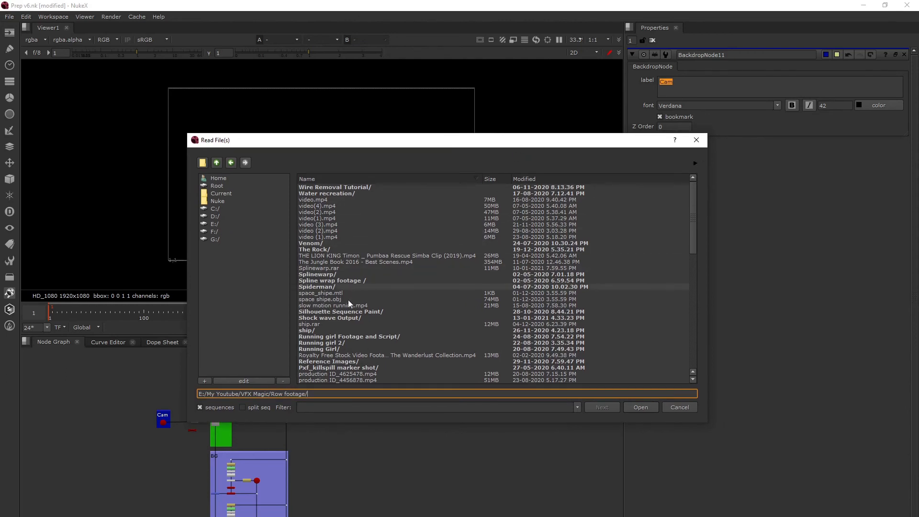
double_click(345, 336)
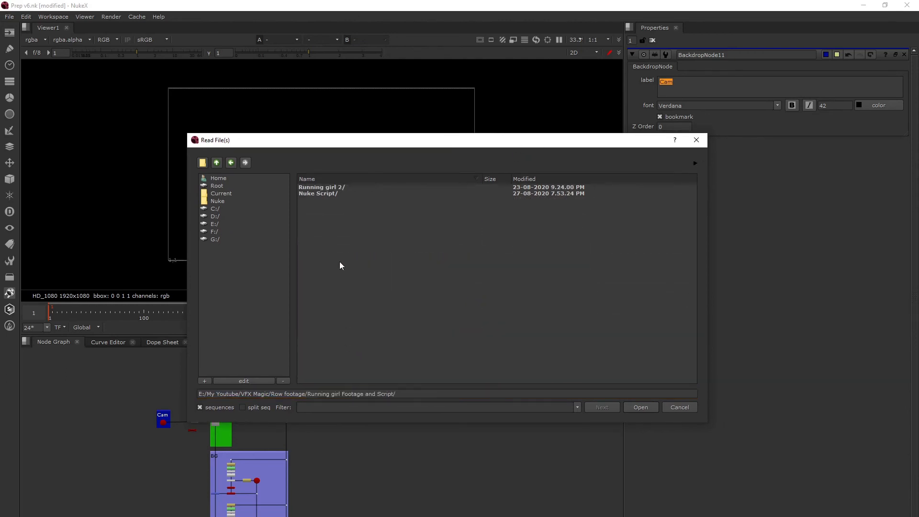
double_click(322, 187)
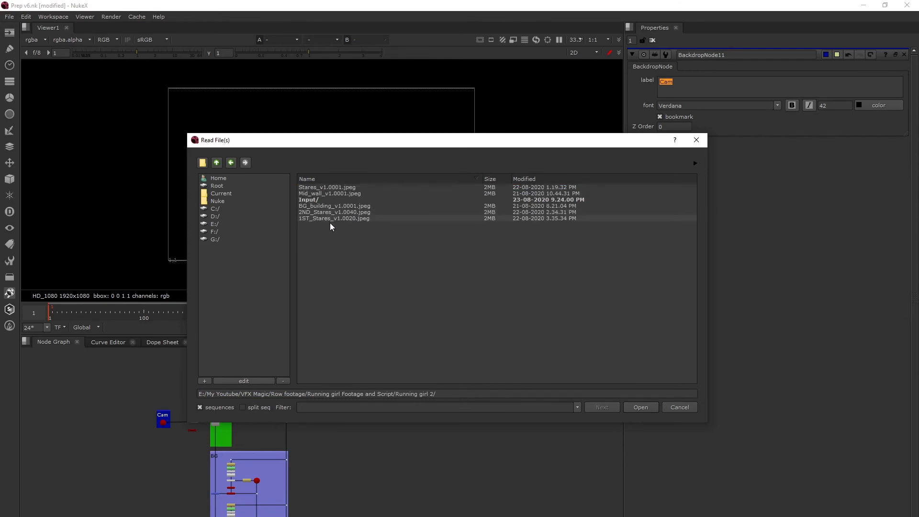
double_click(308, 200)
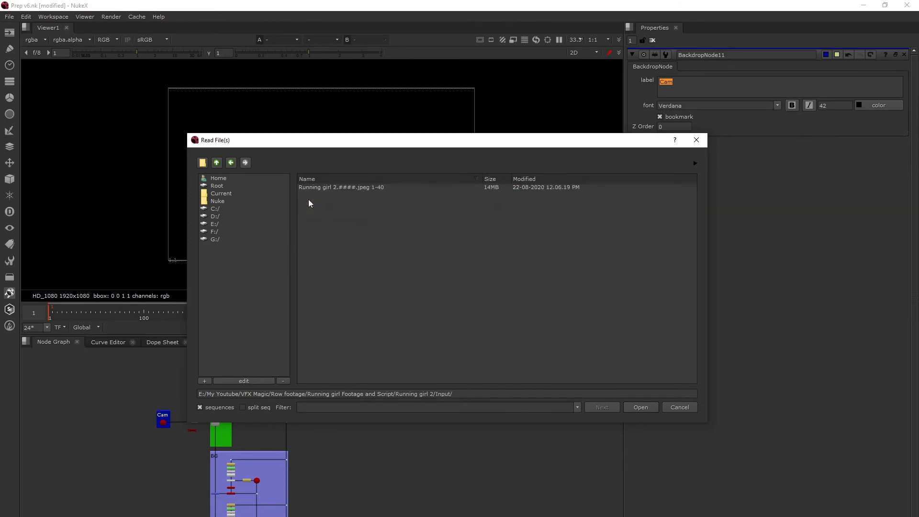
click(321, 187)
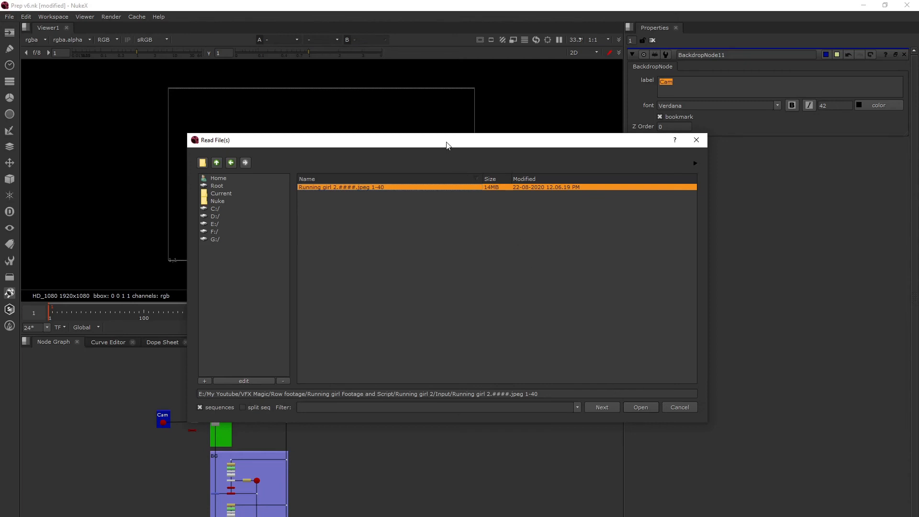
drag(448, 145, 457, 153)
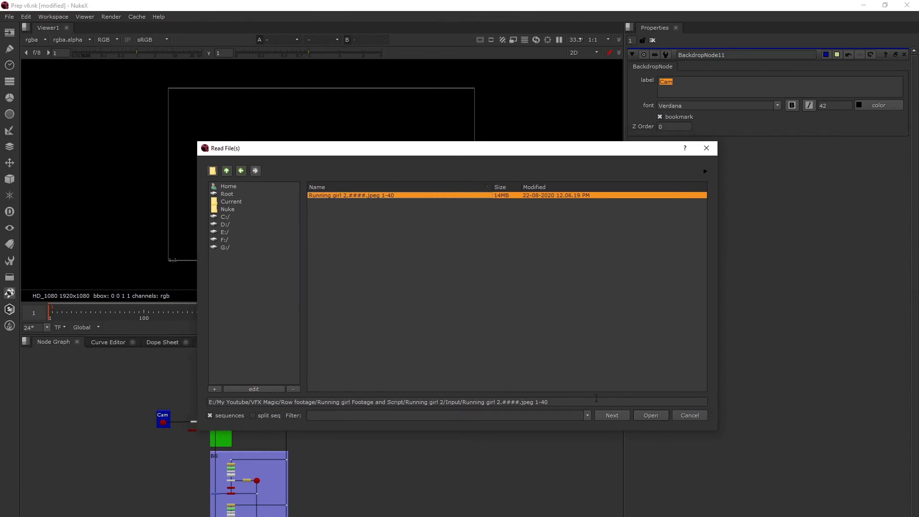
click(610, 415)
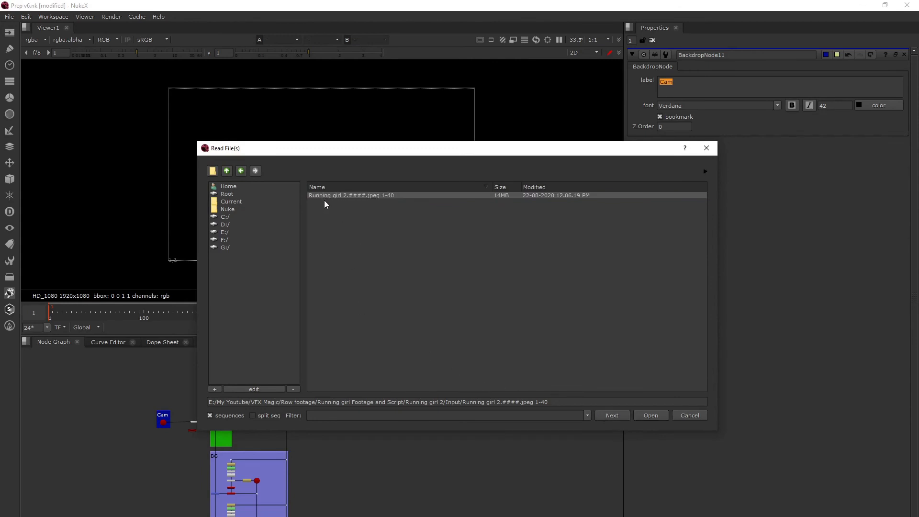
- Add The Jungle Book 2016 - Best Scenes.mp4 and the Royalty Free Stock Video Footage clip from Row footage, and import all the chosen files
click(226, 172)
click(227, 173)
click(227, 173)
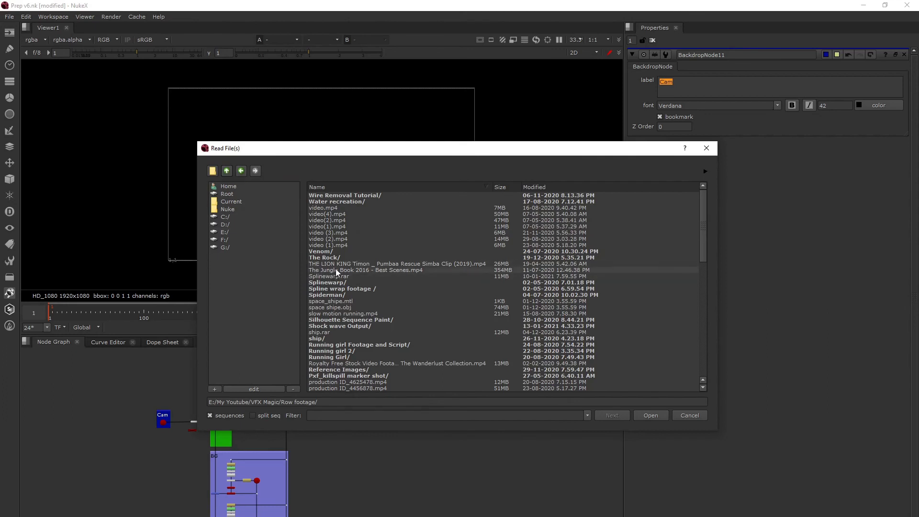
click(417, 270)
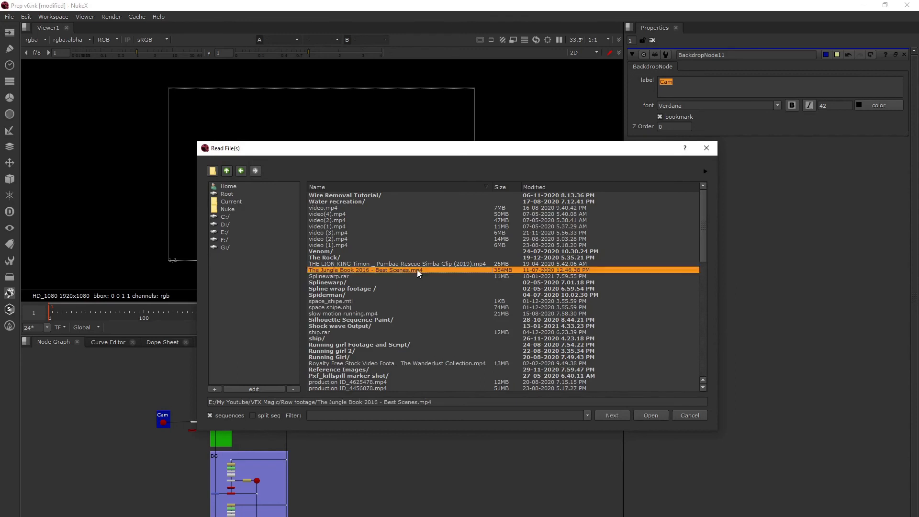
click(610, 415)
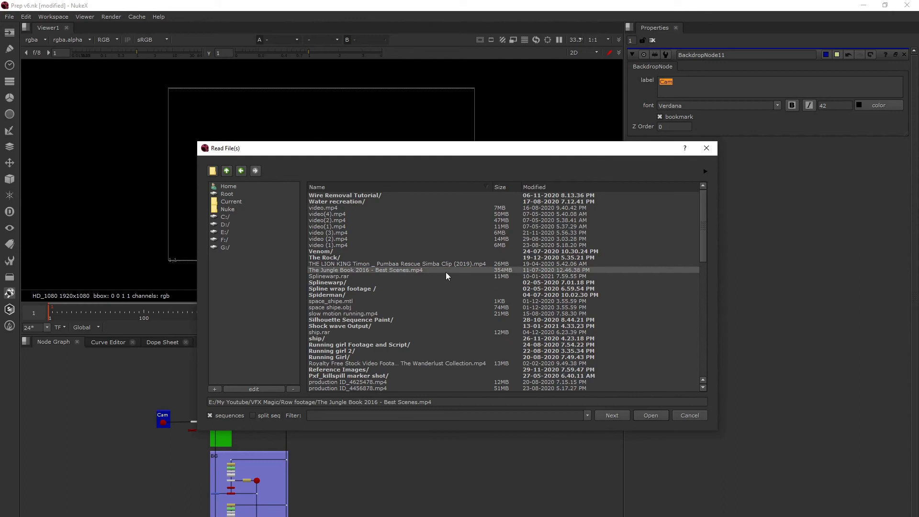
click(360, 362)
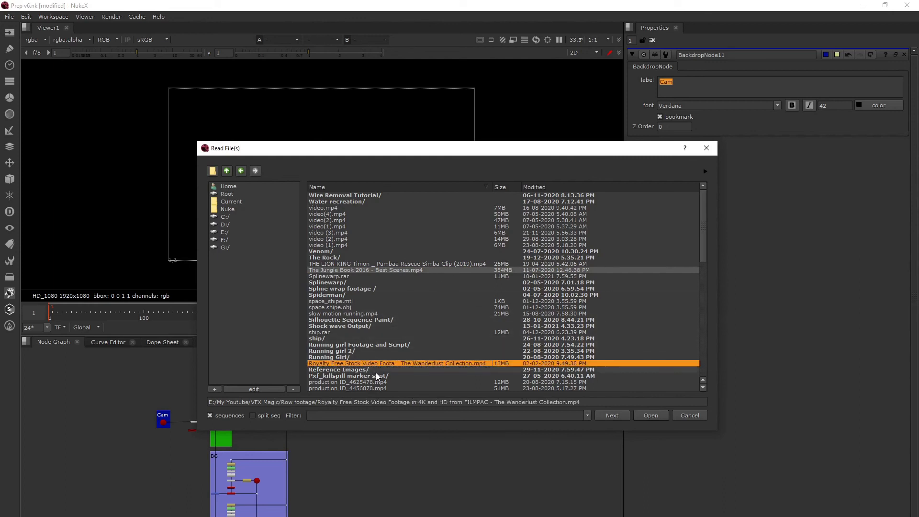
click(650, 416)
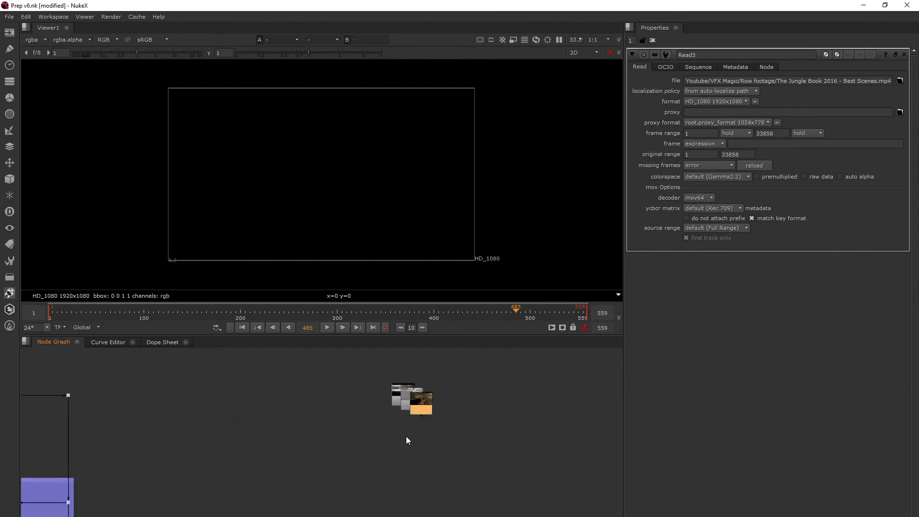
- View the imported Read1 and Read2 footage in the viewer and select Read3
scroll(407, 439, up, 3)
click(451, 392)
click(417, 403)
key(1)
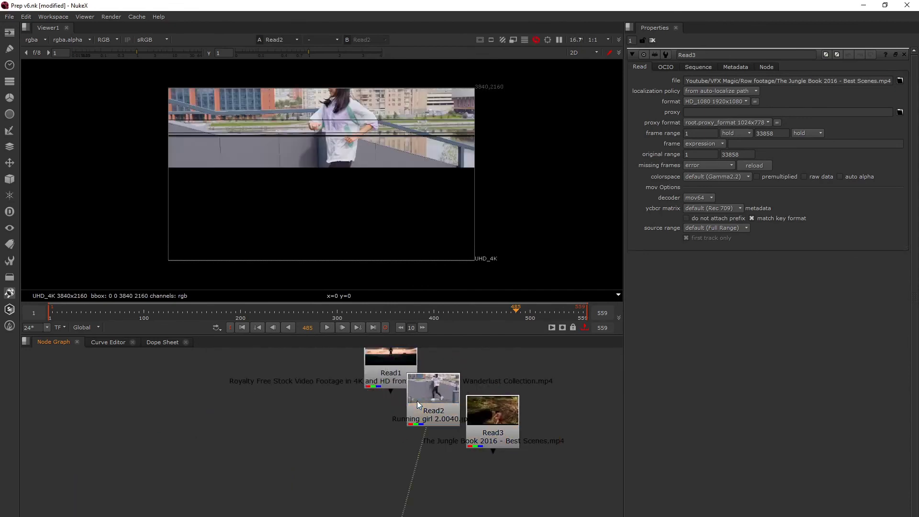
click(391, 359)
key(1)
click(434, 390)
key(1)
click(495, 414)
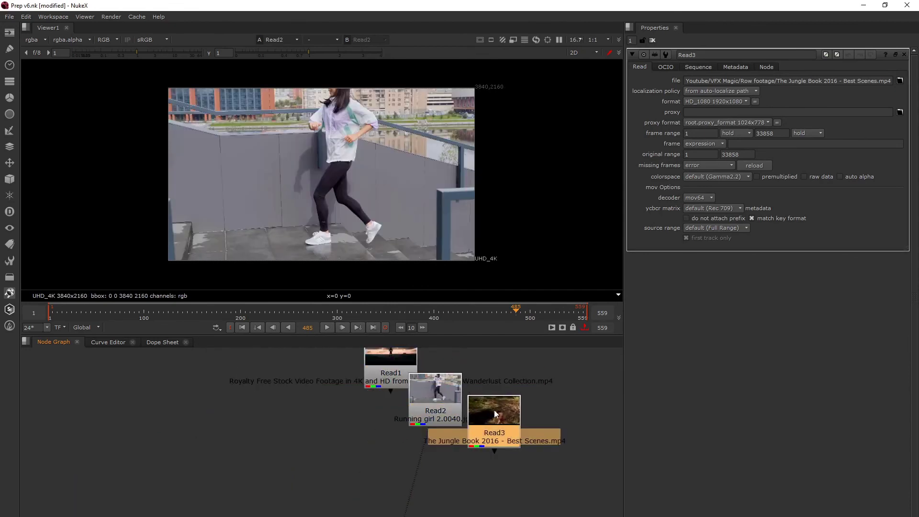
- Delete the three imported Read nodes from the Node Graph
drag(546, 462, 331, 325)
drag(410, 425, 409, 457)
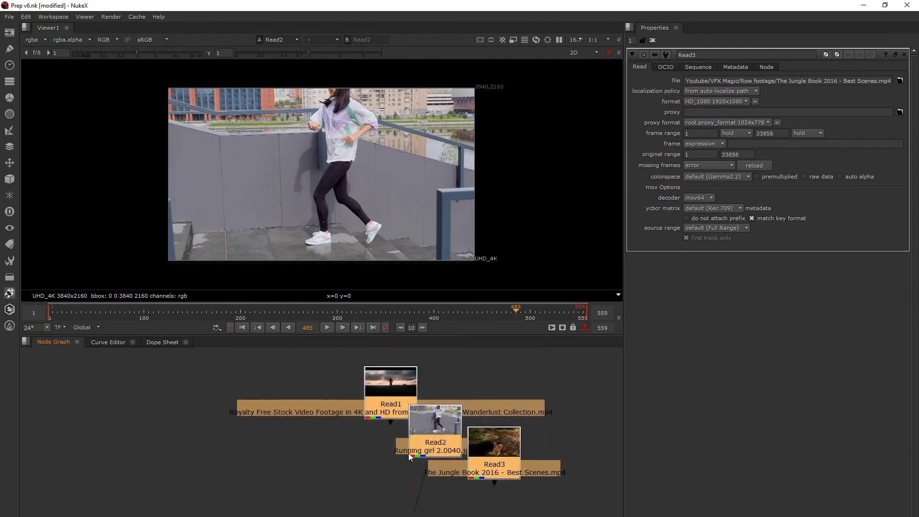
key(Delete)
- Browse to the Water recreation folder for a new Read node and compare its file listing with the sequences option off and on
key(r)
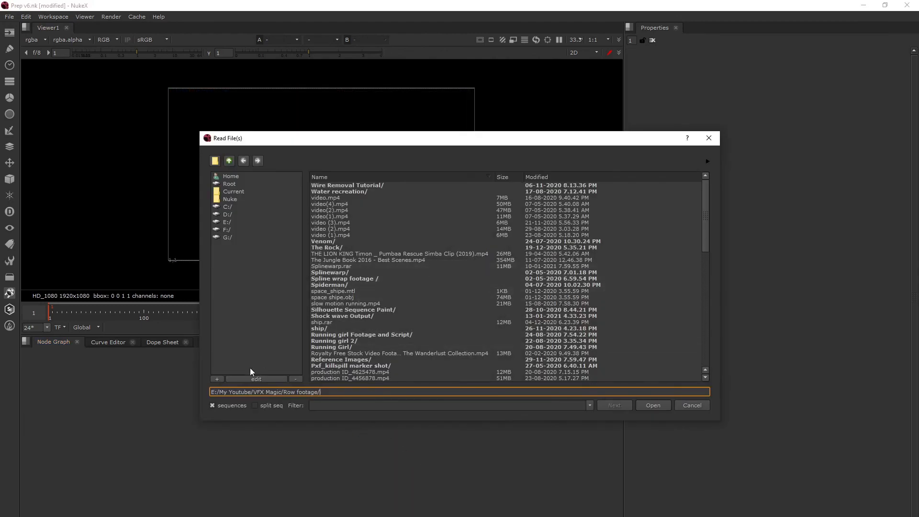
click(212, 405)
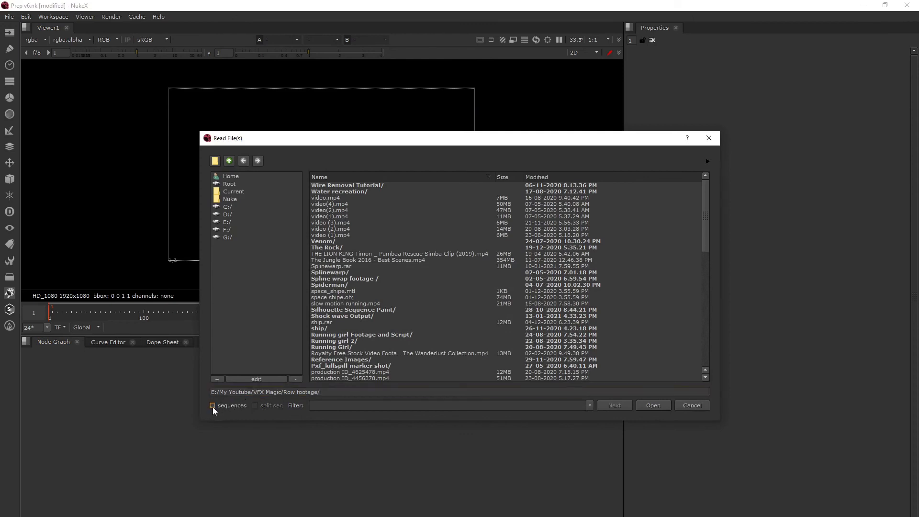
click(212, 405)
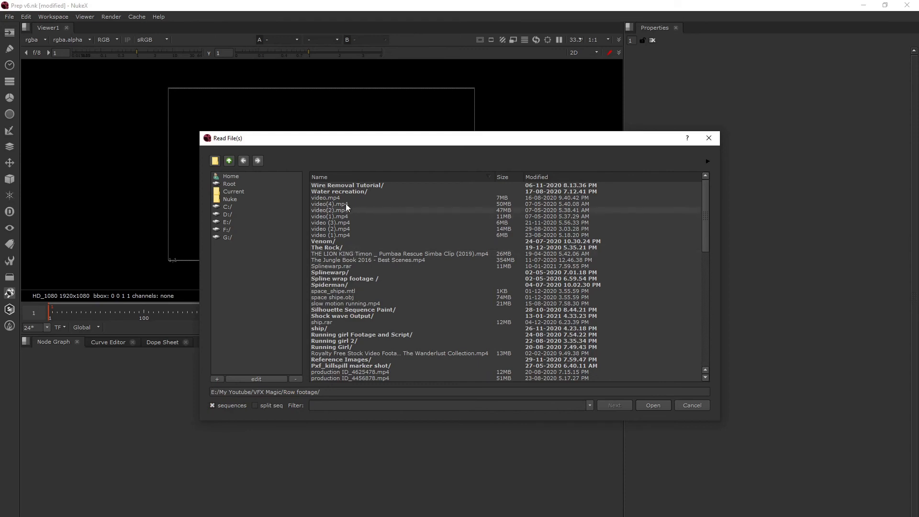
double_click(343, 191)
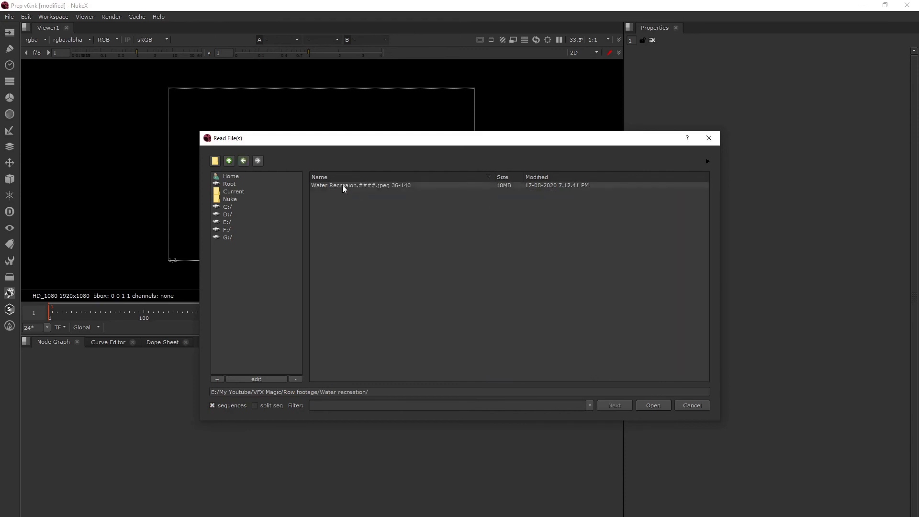
click(343, 185)
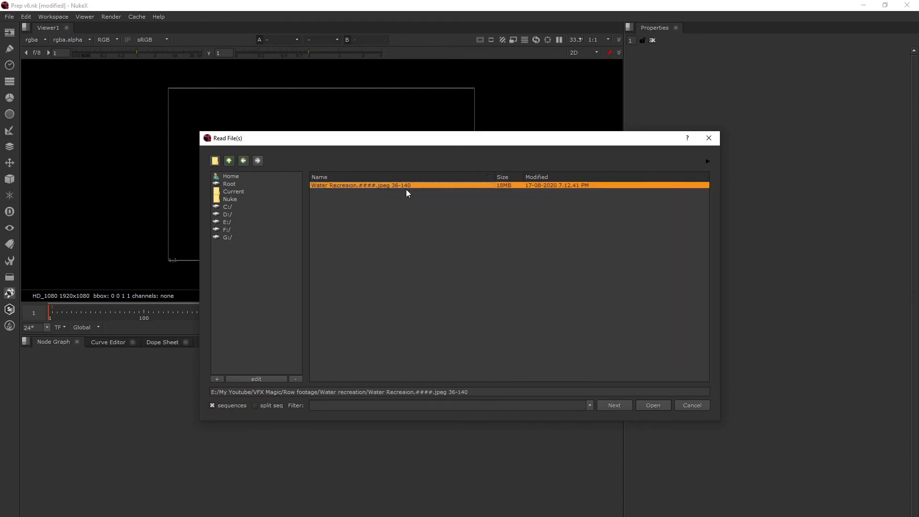
click(212, 406)
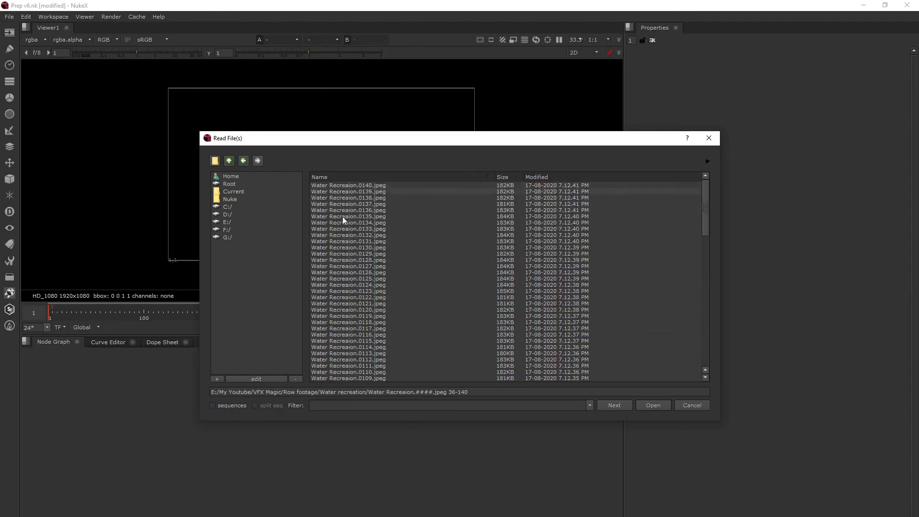
click(215, 405)
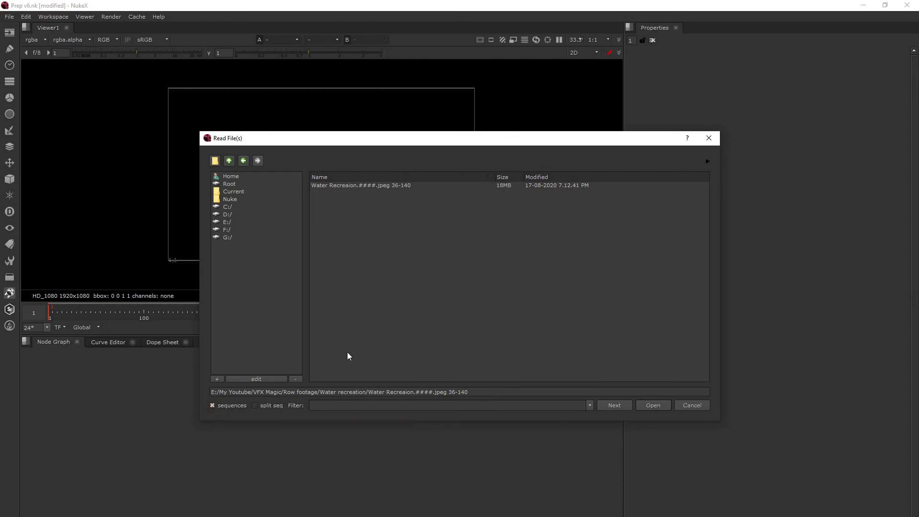
- View the options for adding the Water recreation folder to the file browser's favorites, without adding it
drag(599, 140, 573, 142)
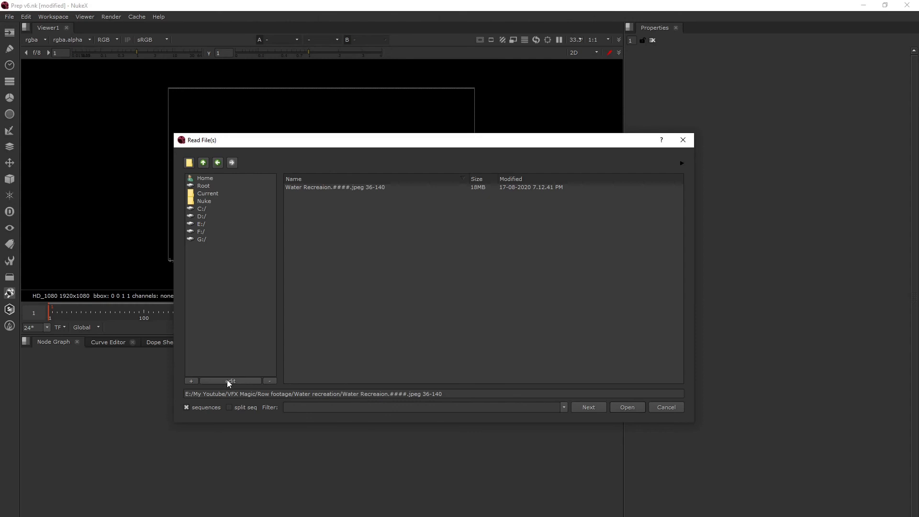
click(190, 381)
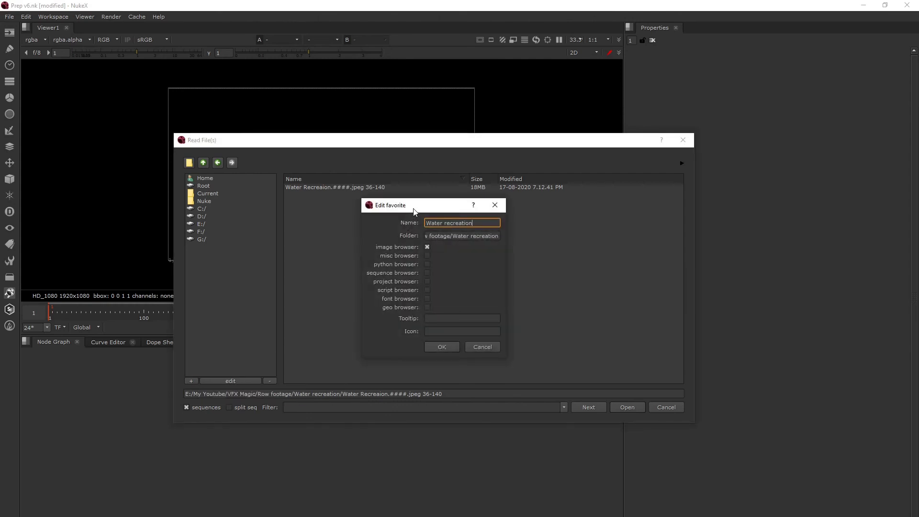
drag(431, 205, 414, 211)
click(478, 211)
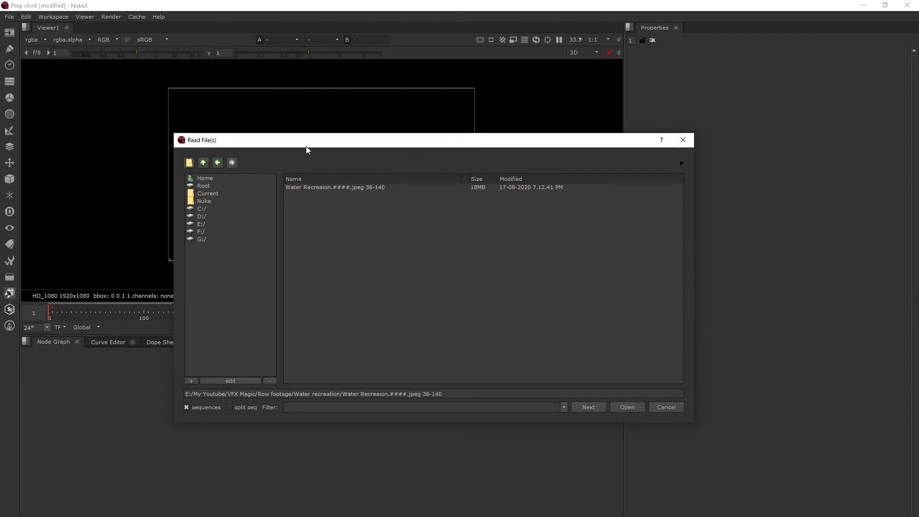
drag(306, 146, 308, 150)
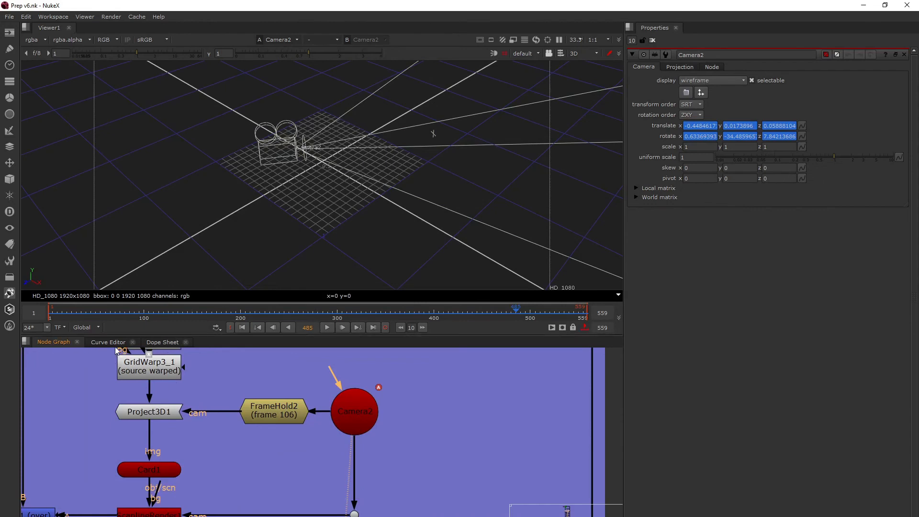
- Select the Camera2 node and examine all of its rotate and translate animation curves in the Curve Editor
click(355, 422)
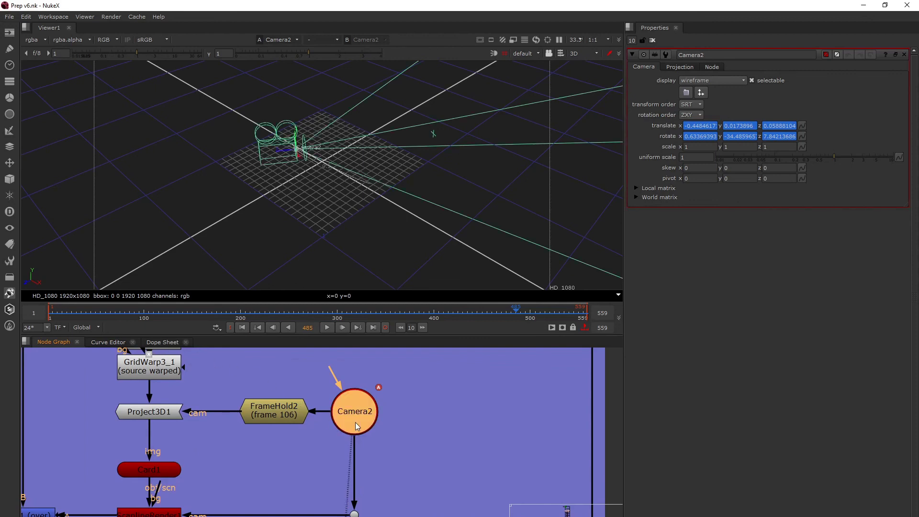
shift+click(355, 423)
click(351, 415)
click(105, 343)
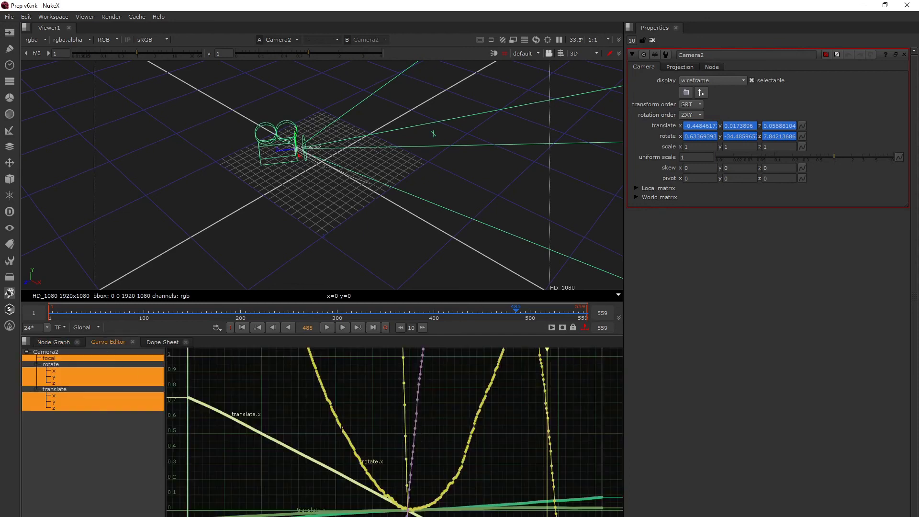
scroll(348, 426, down, 5)
scroll(349, 426, down, 4)
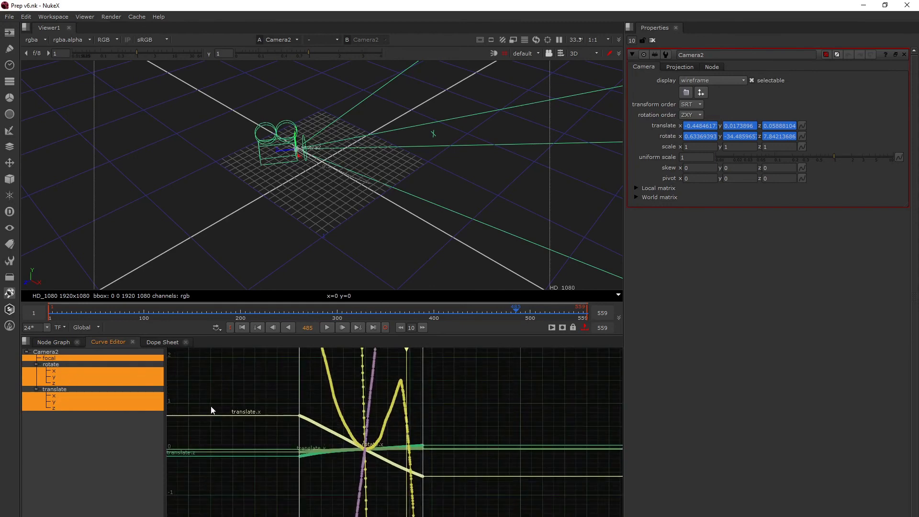
scroll(377, 454, up, 2)
scroll(377, 454, up, 2)
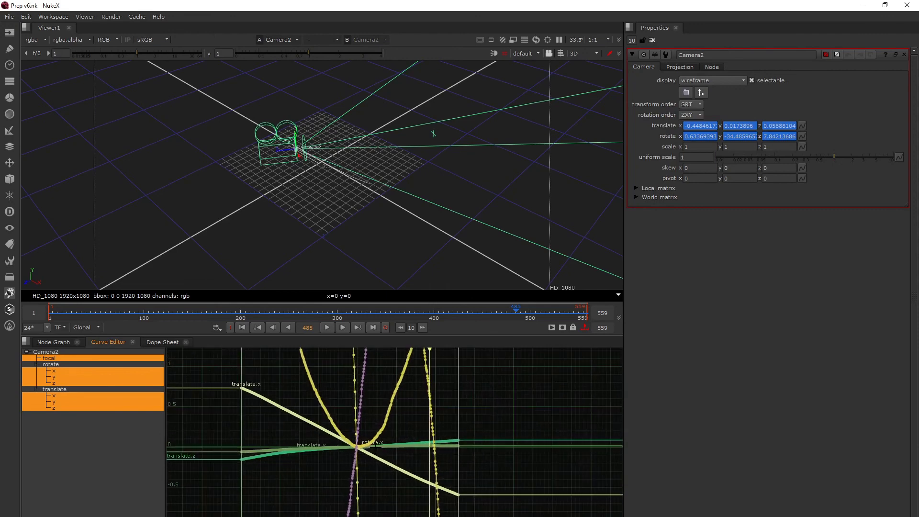
drag(363, 405, 409, 447)
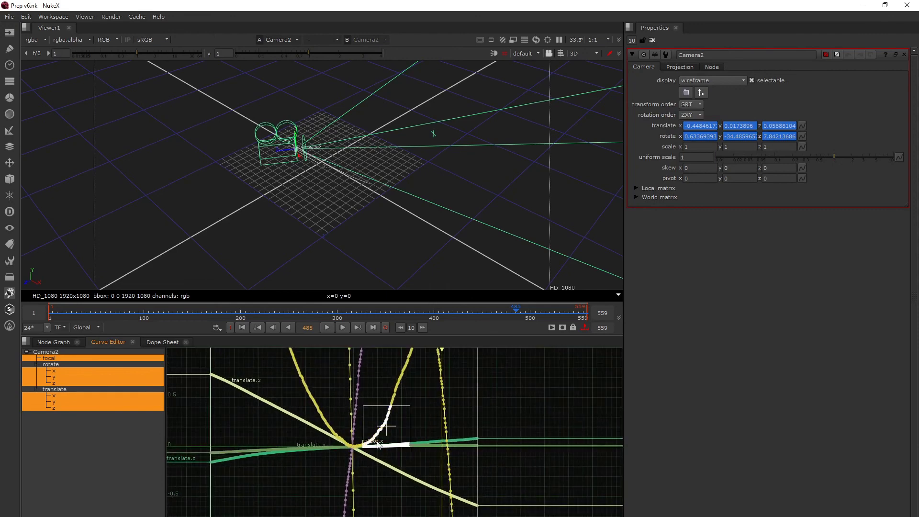
- Isolate Camera2's translate x curve, select all of its keyframes and frame them for a close view
click(58, 397)
drag(259, 365, 363, 470)
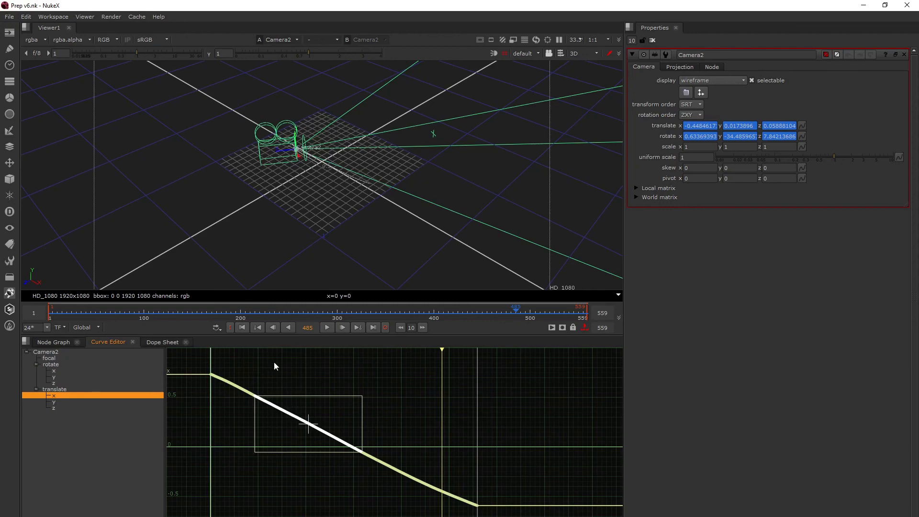
drag(275, 366, 356, 453)
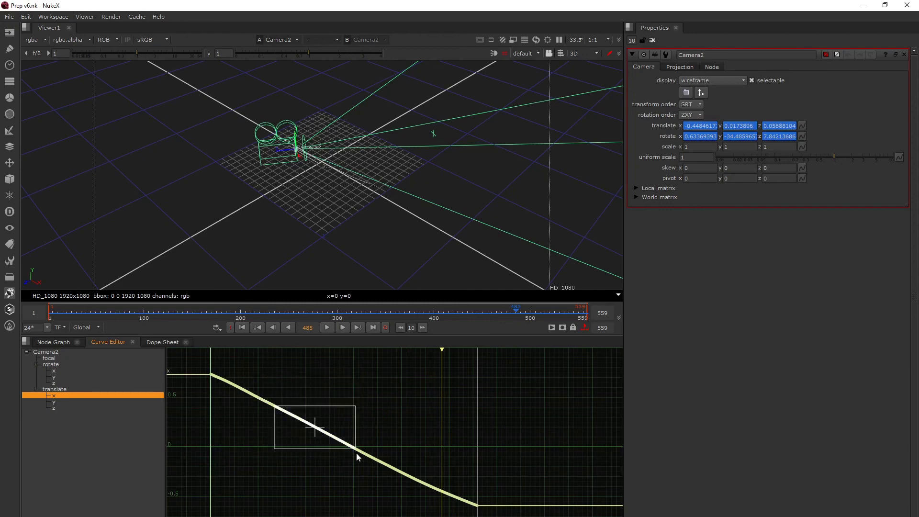
key(ctrl+a)
key(f)
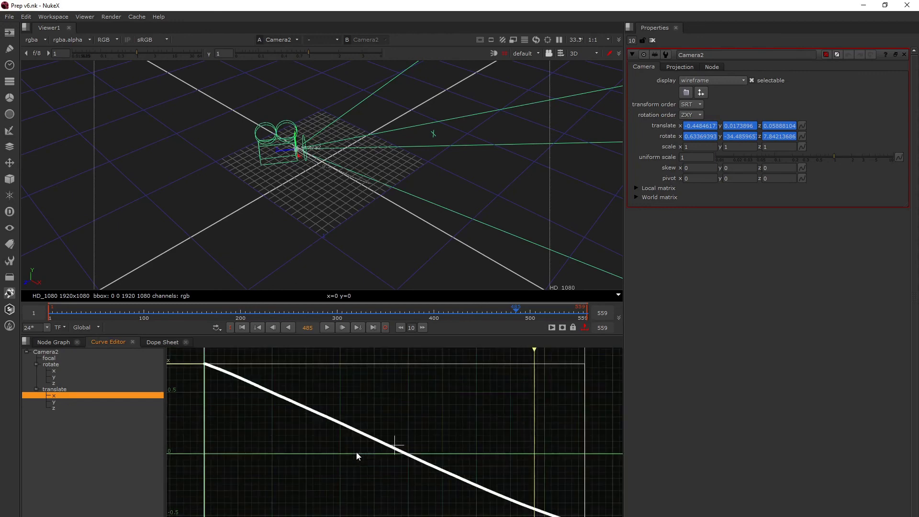
scroll(388, 447, up, 6)
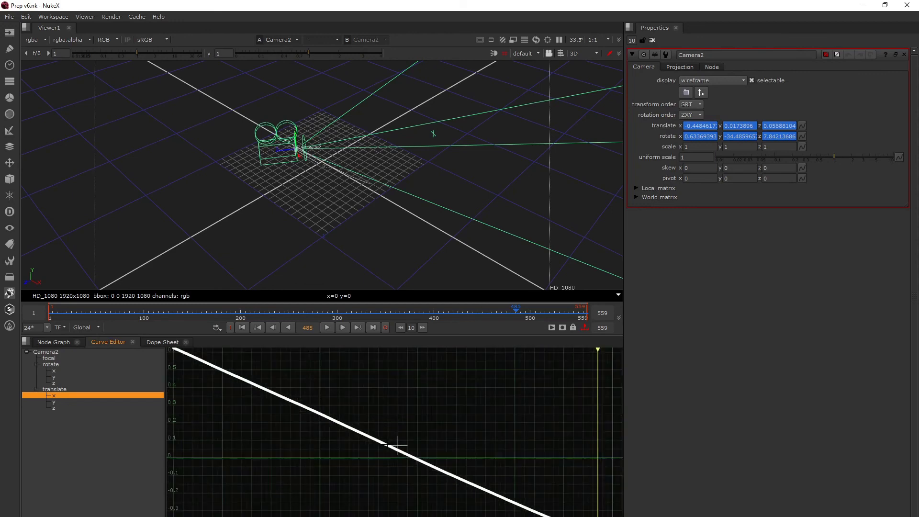
scroll(402, 451, up, 2)
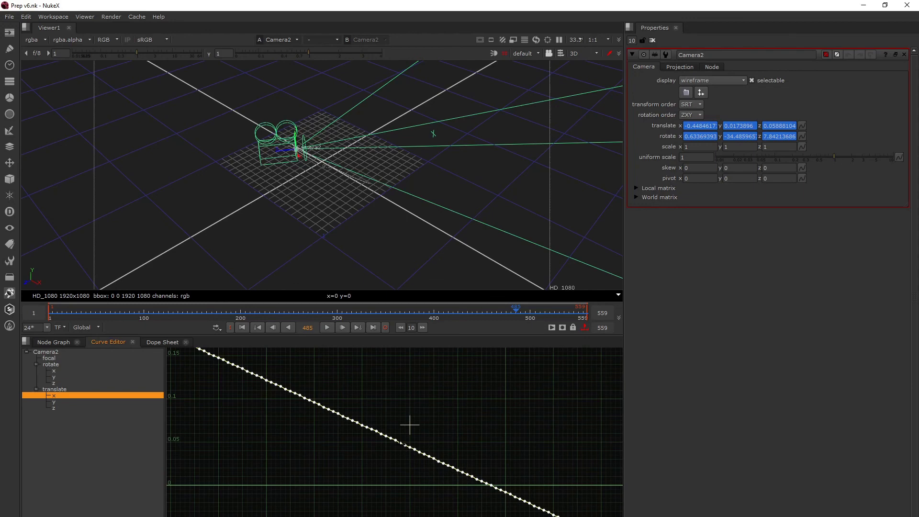
- Open the Filter option for the selected translate x keyframes and close it without applying a filter
right_click(437, 461)
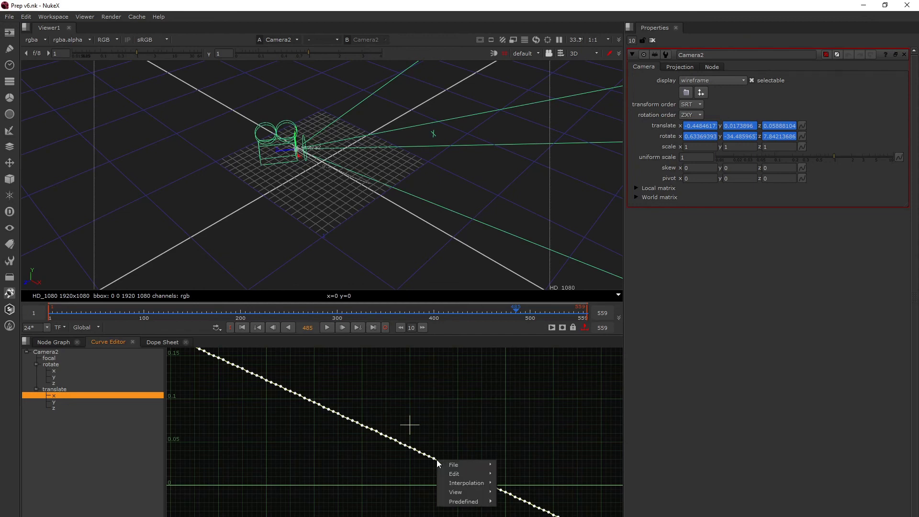
mouse_move(453, 465)
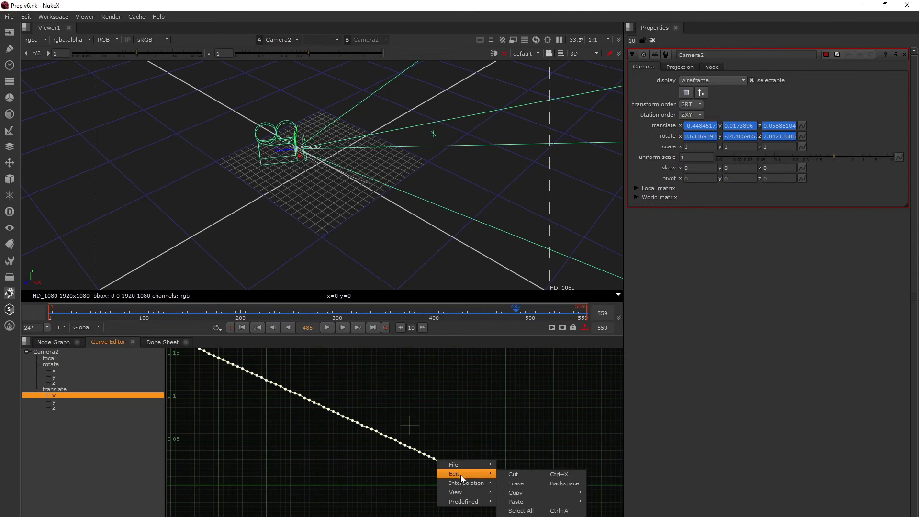
mouse_move(481, 482)
click(527, 516)
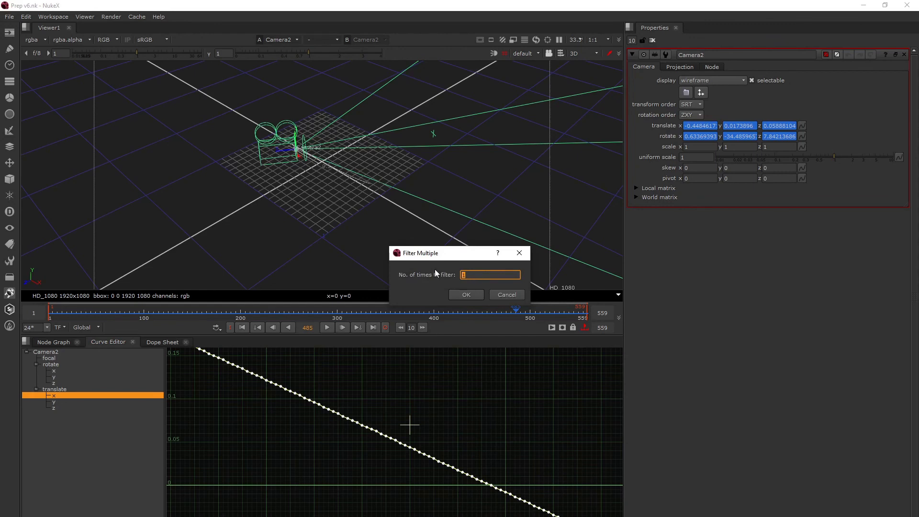
click(520, 253)
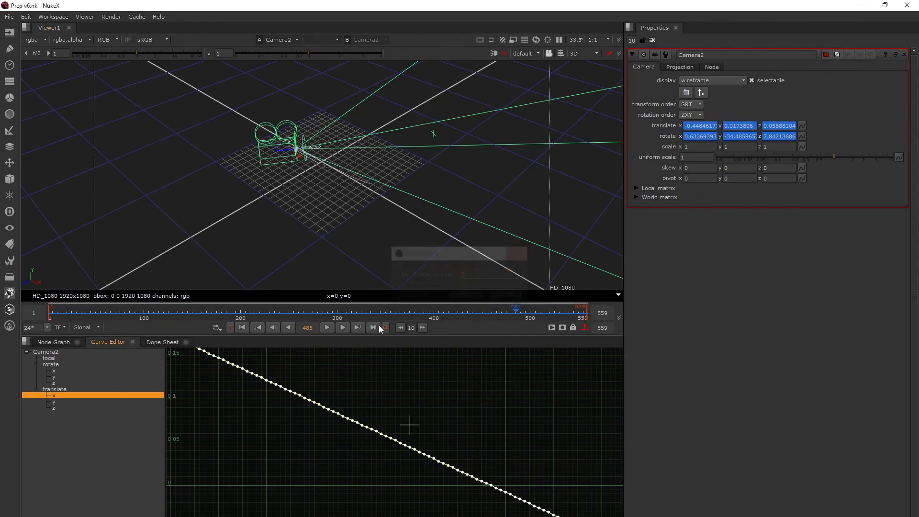
- Show Camera2's translate y and translate z curves in turn, selecting all keyframes and framing each curve
click(55, 402)
drag(288, 440, 356, 508)
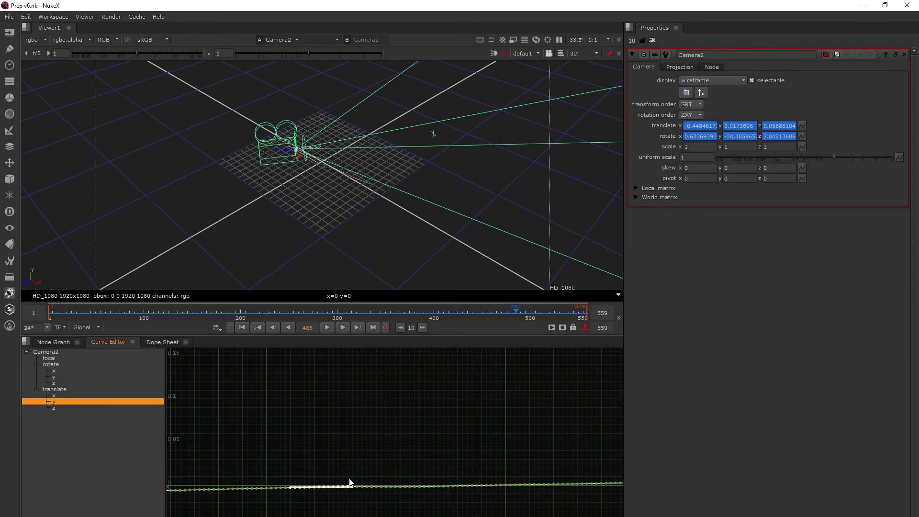
key(ctrl+a)
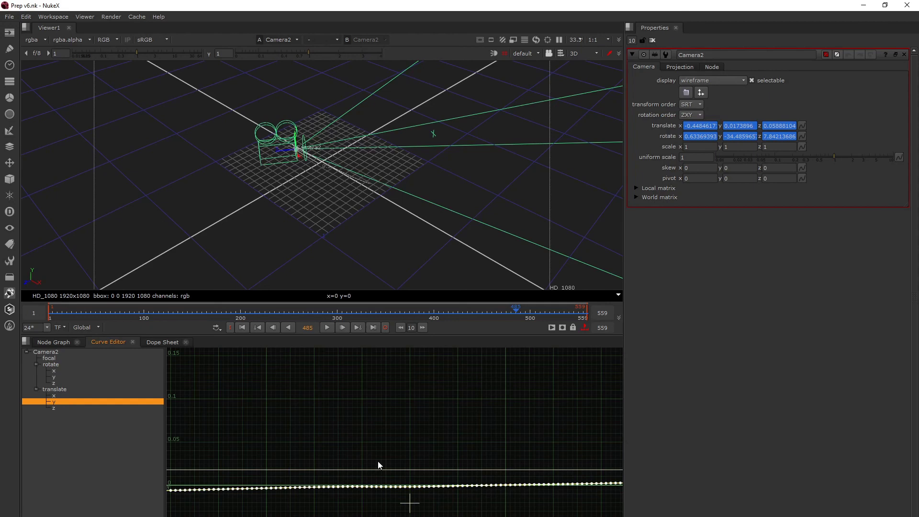
key(f)
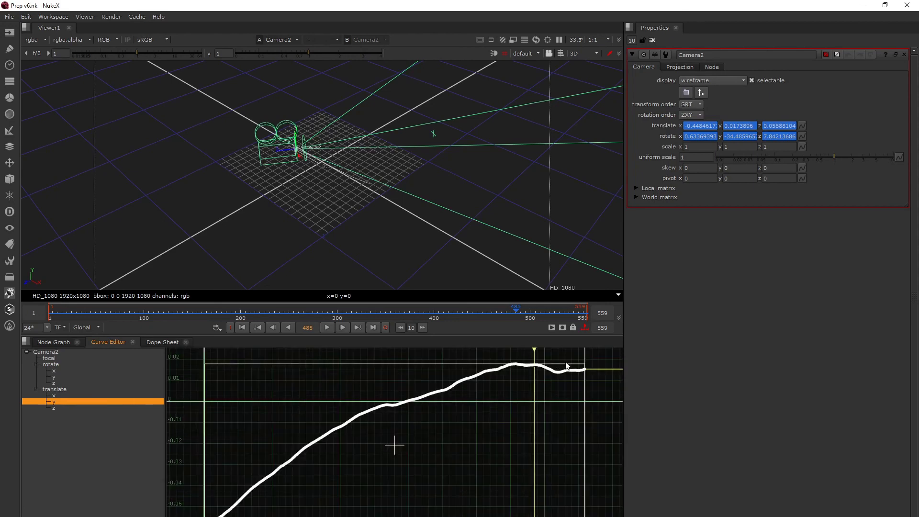
click(55, 407)
drag(349, 405, 399, 448)
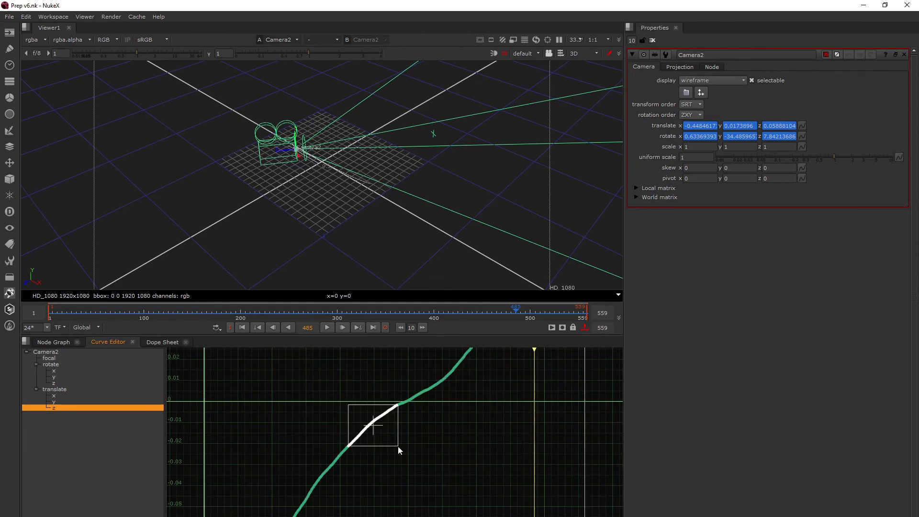
key(ctrl+a)
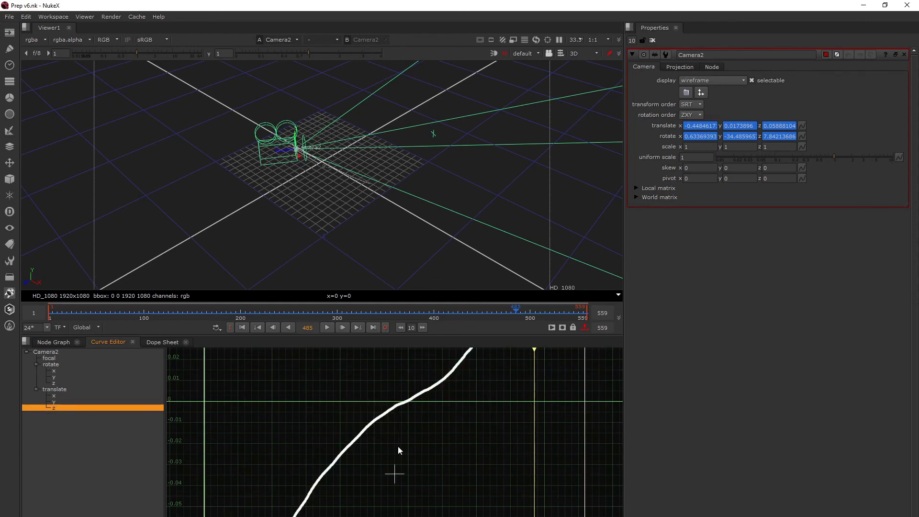
key(f)
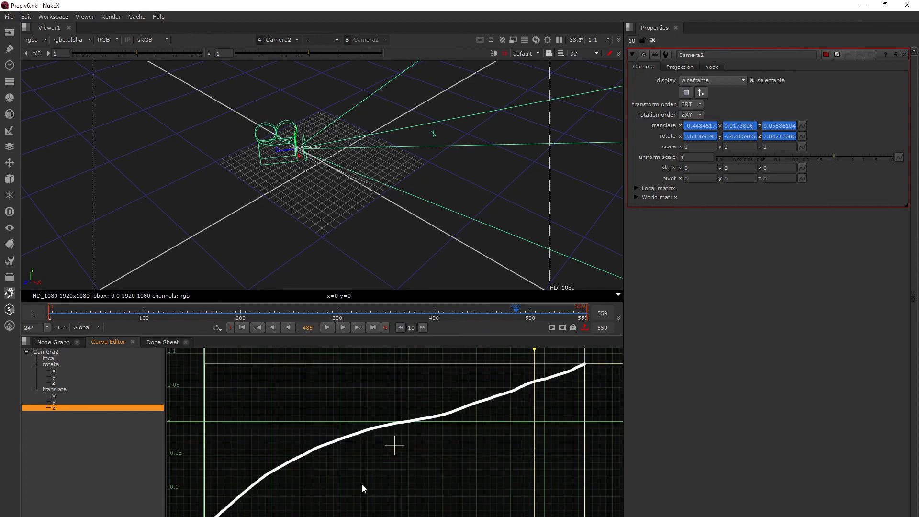
- Show Camera2's keyframes in the Dope Sheet and select a block of rotate and translate keys between frames 150 and 200
click(155, 342)
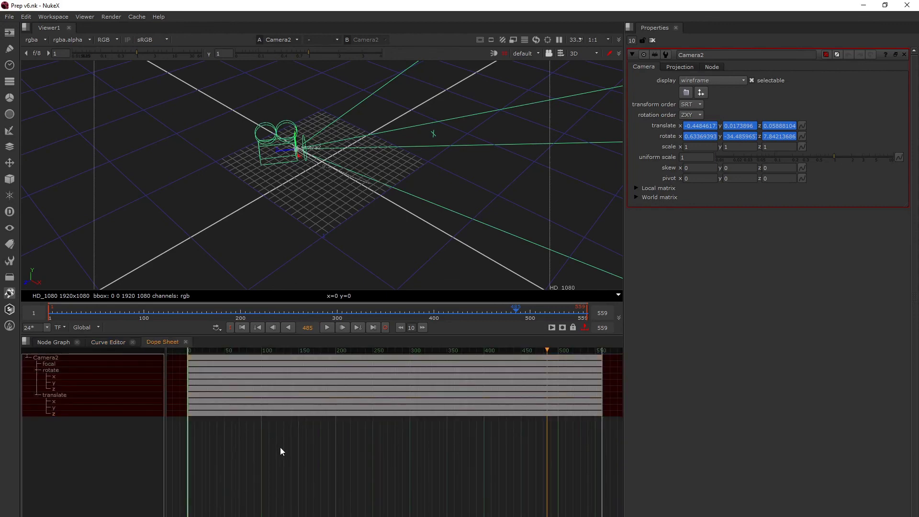
scroll(287, 421, up, 5)
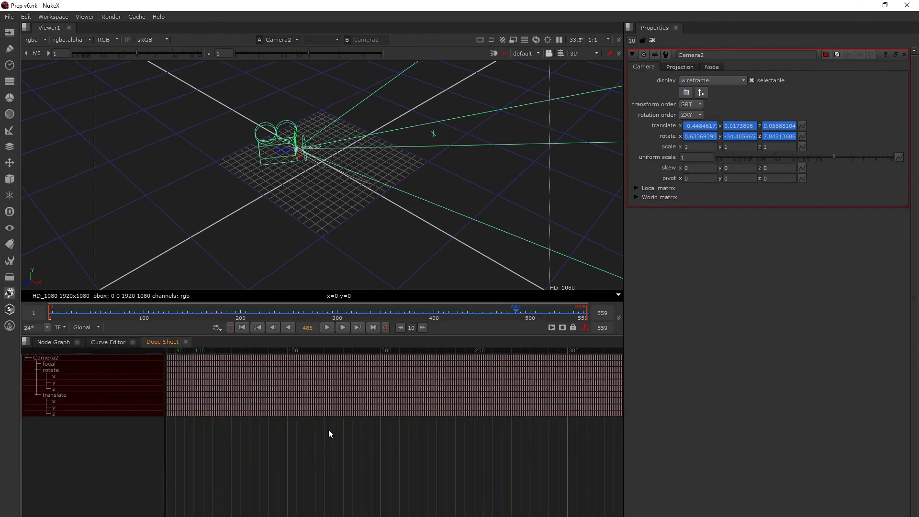
drag(353, 425, 302, 367)
click(352, 438)
drag(363, 430, 318, 371)
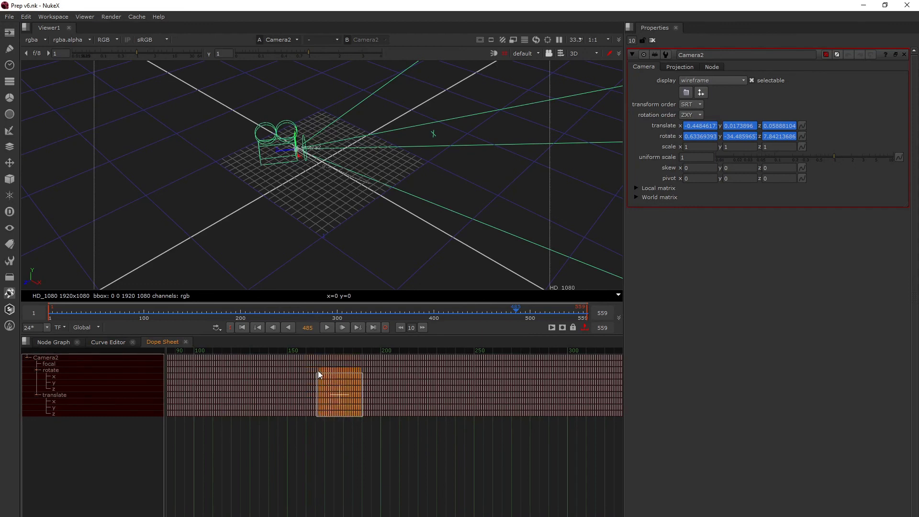
- Select the keyframes of Camera2's translate x, y and z channels one channel at a time in the Dope Sheet
click(64, 403)
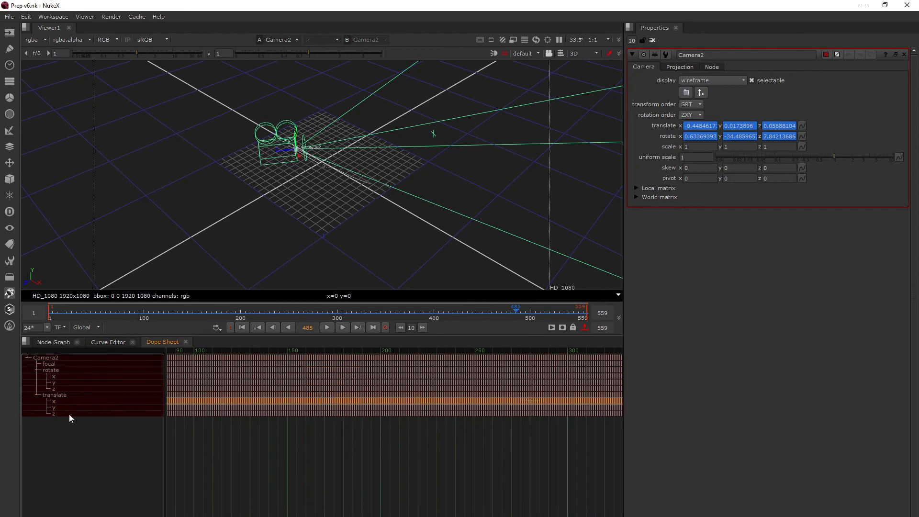
click(56, 406)
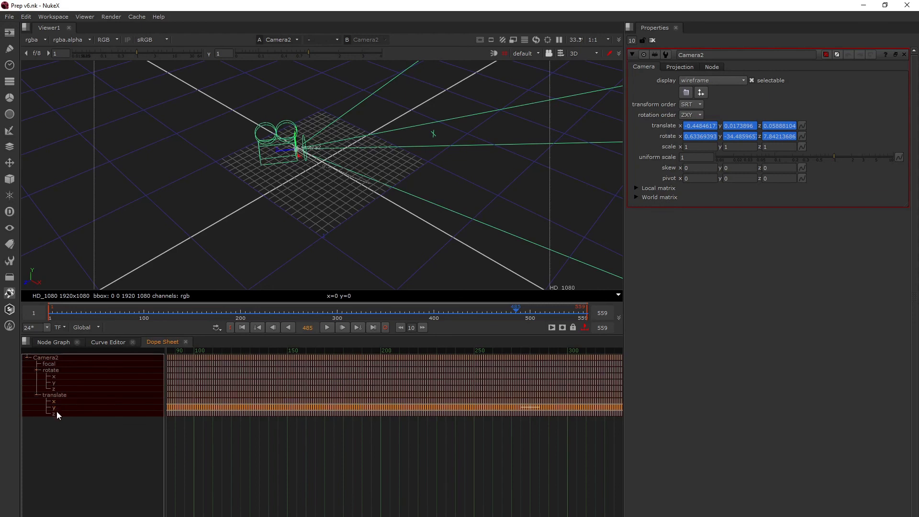
click(56, 412)
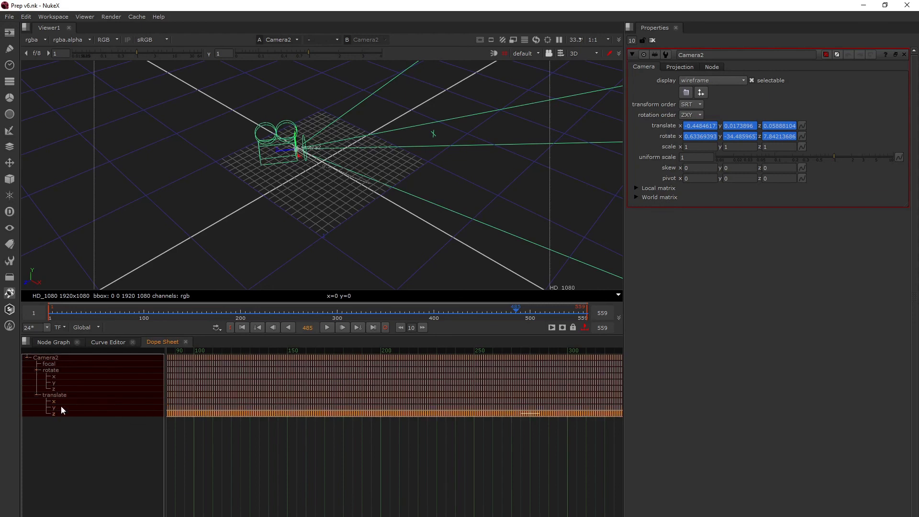
click(59, 401)
click(60, 406)
click(60, 411)
- Select a block of translate keyframes around frame 200, inspect the individual keys up close and clear the selection
click(394, 434)
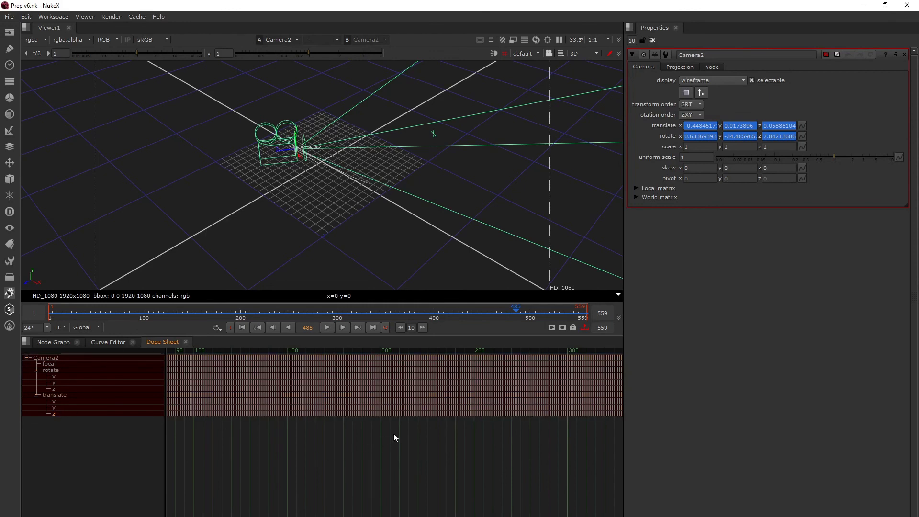
drag(379, 407, 366, 386)
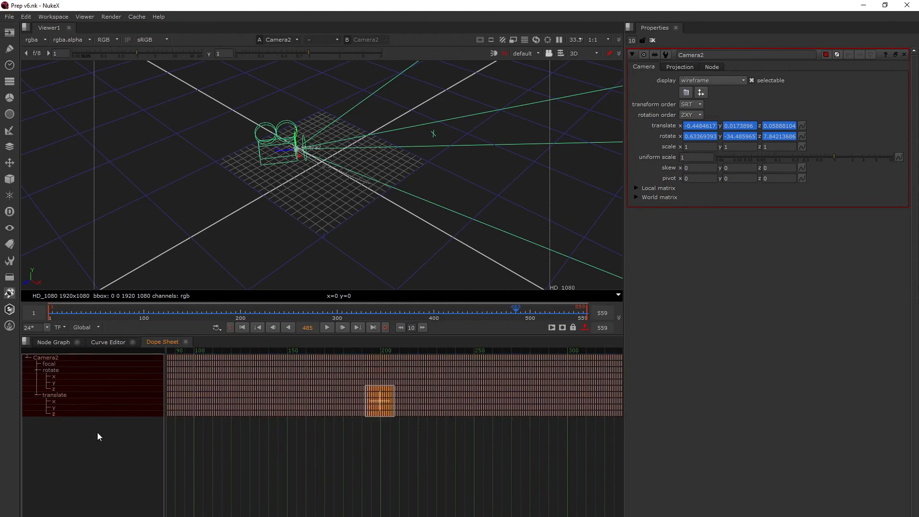
scroll(421, 404, up, 10)
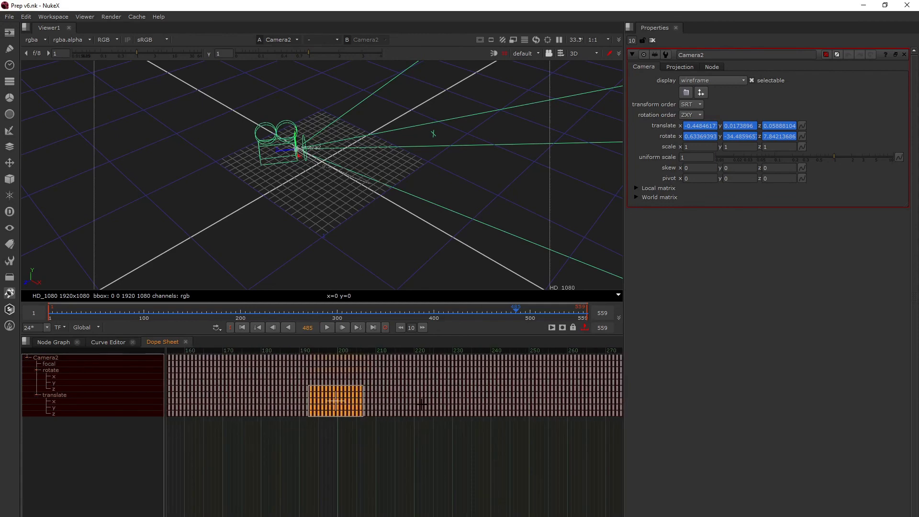
scroll(422, 404, up, 2)
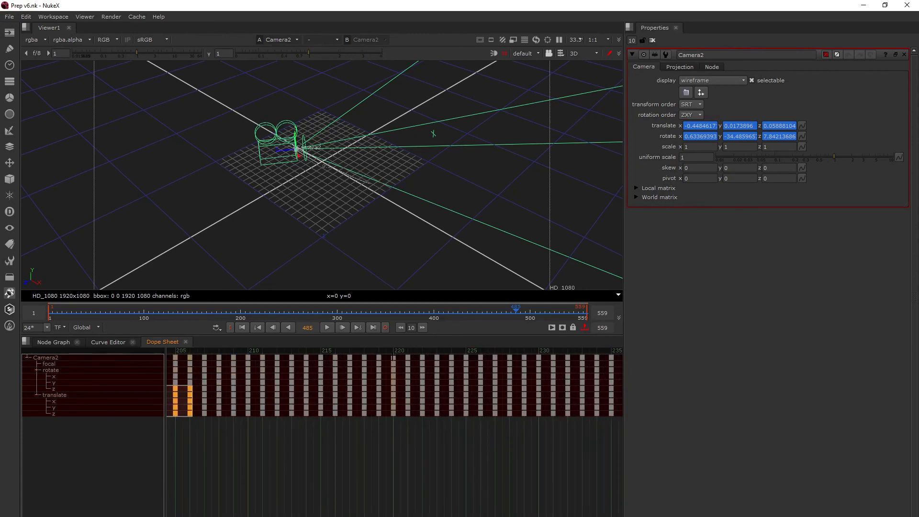
click(398, 431)
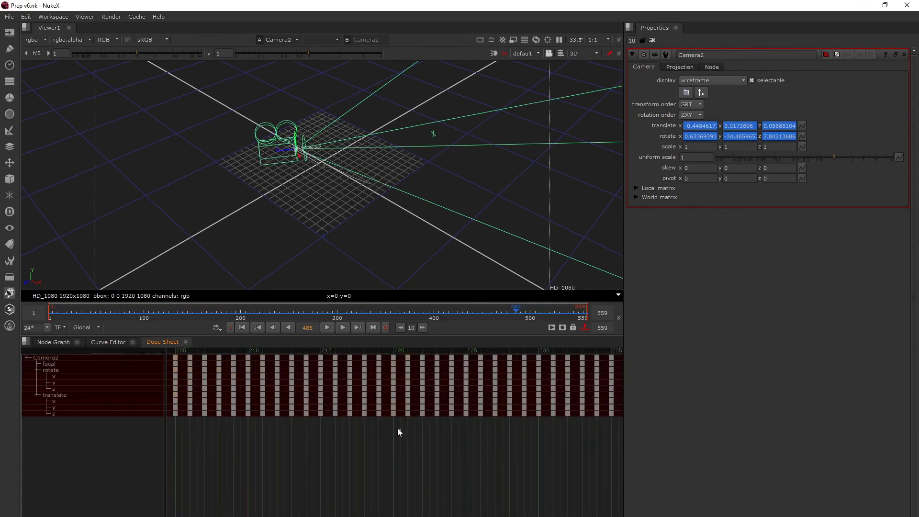
- Select all translate x and y keyframes together, and pick out individual translate keys between frames 215 and 220
click(58, 404)
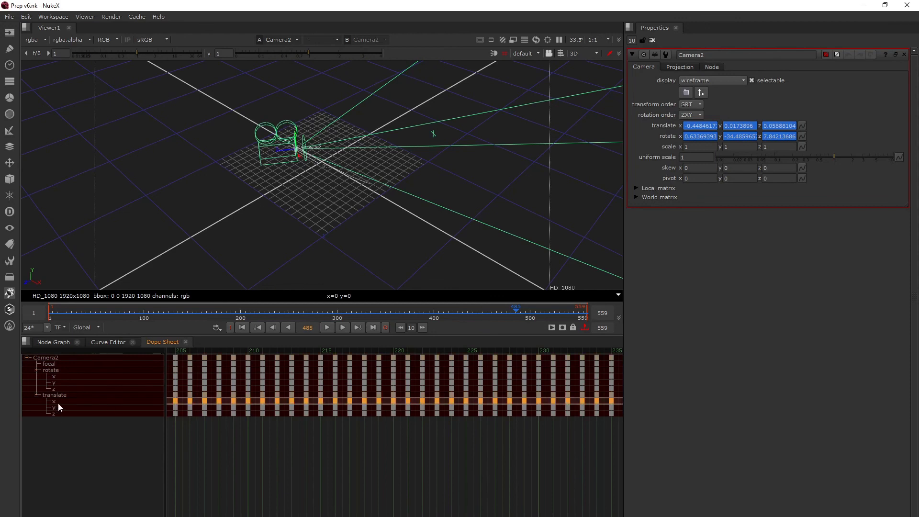
shift+click(59, 409)
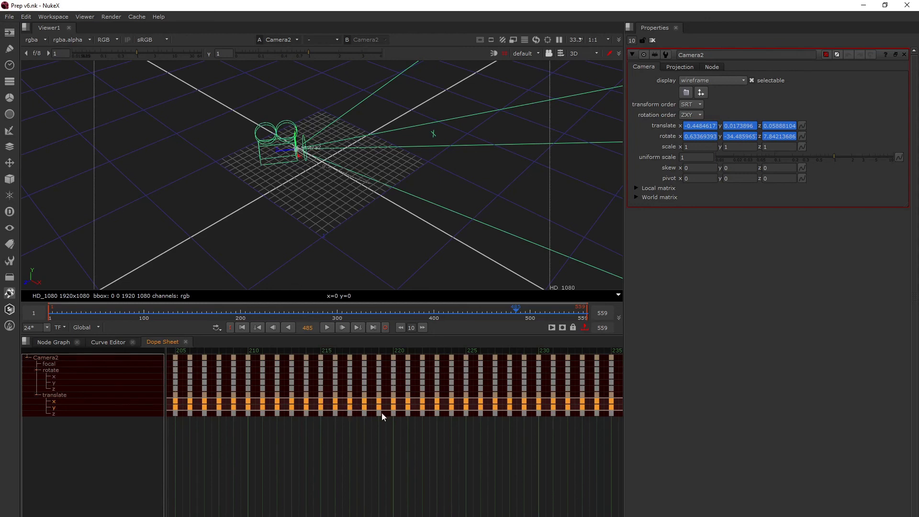
click(355, 412)
click(350, 407)
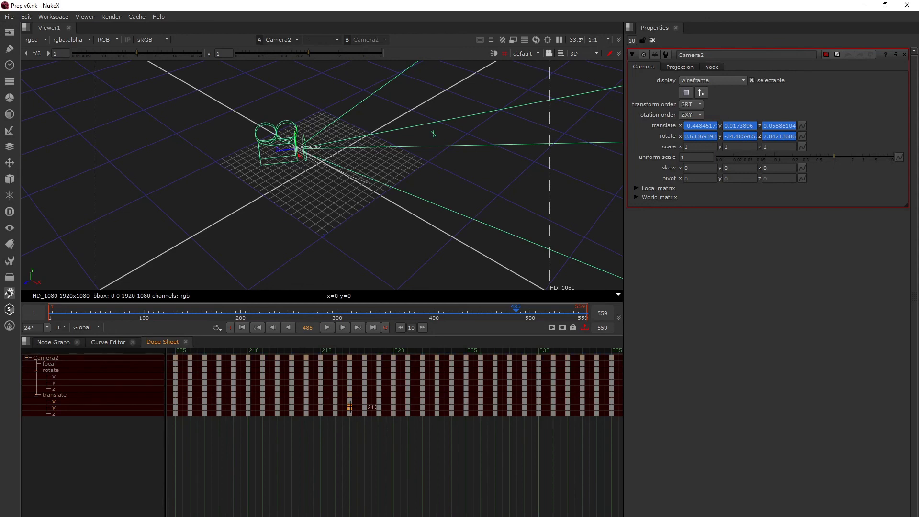
mouse_move(357, 413)
mouse_down()
mouse_move(347, 397)
mouse_move(355, 404)
mouse_up()
- View the editing options for Dope Sheet keyframes without applying any, and select a single translate x key
right_click(350, 403)
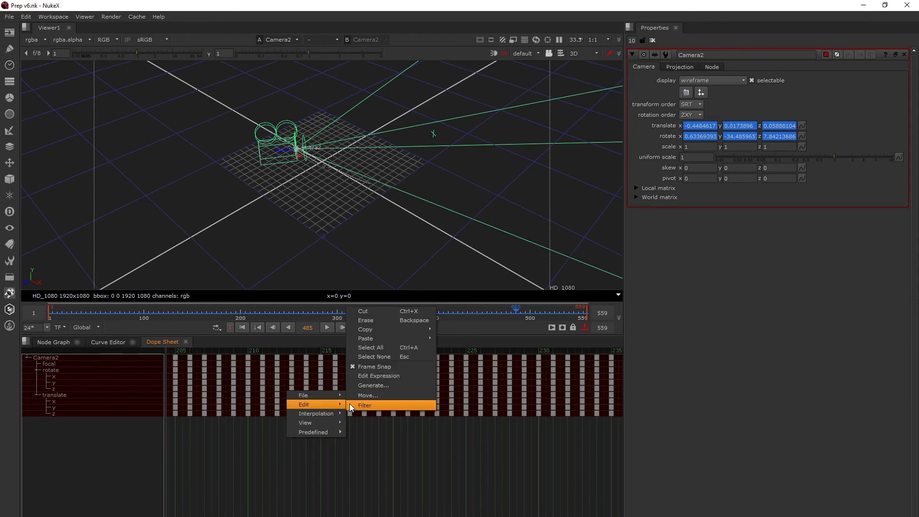
click(397, 450)
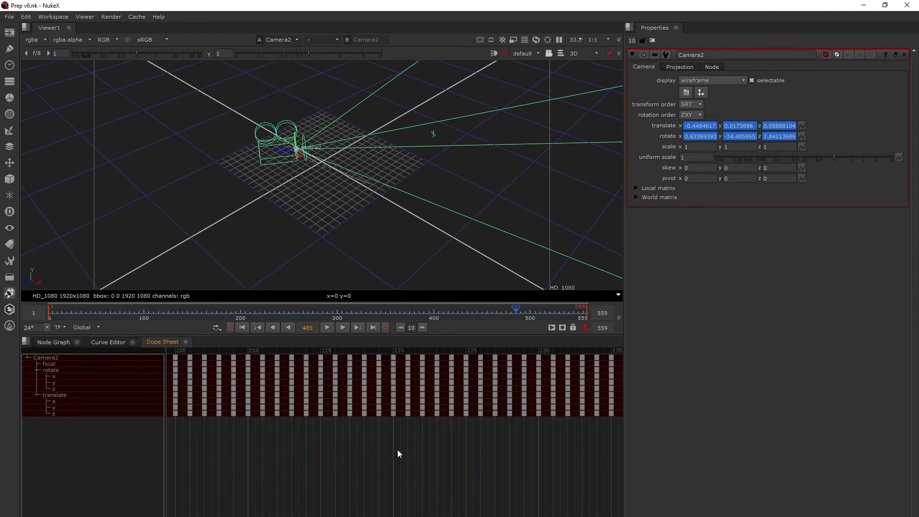
click(349, 401)
- Return to the Node Graph and show an overview of the entire script
click(53, 342)
scroll(397, 422, down, 5)
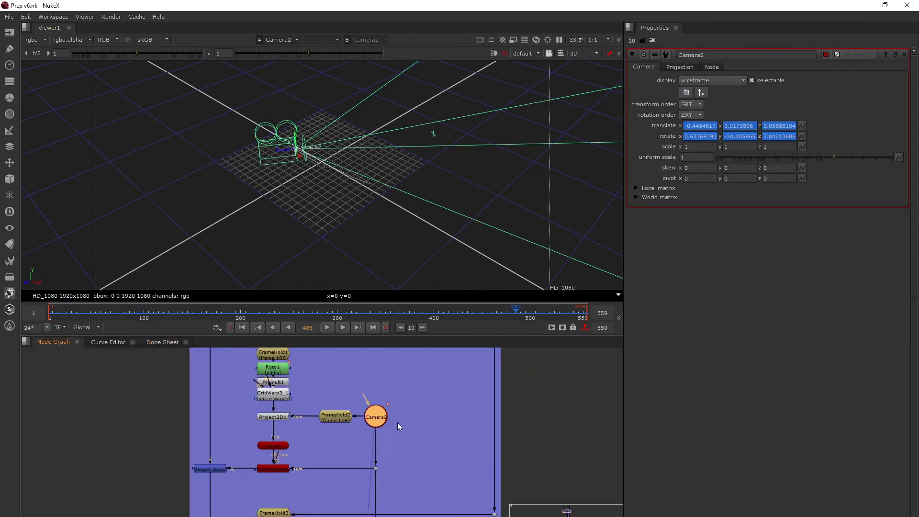
scroll(398, 423, down, 3)
middle_drag(427, 452, 367, 355)
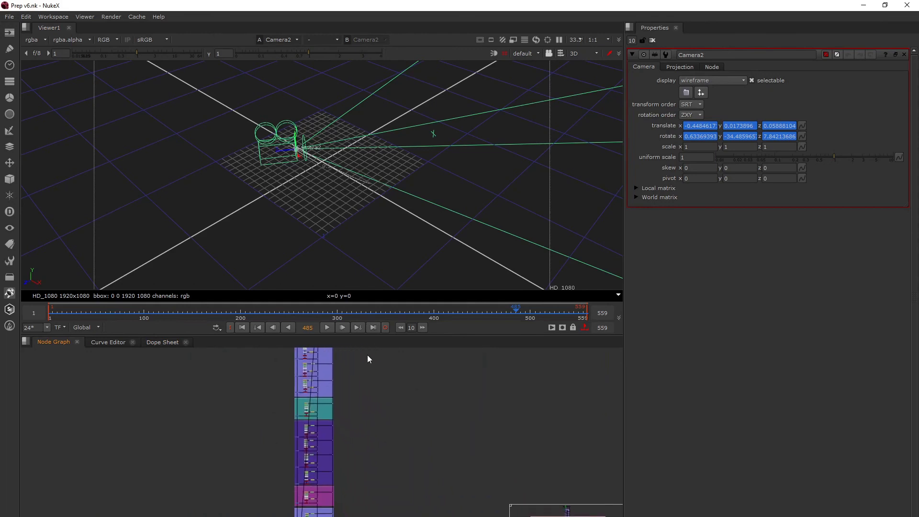
scroll(406, 459, down, 4)
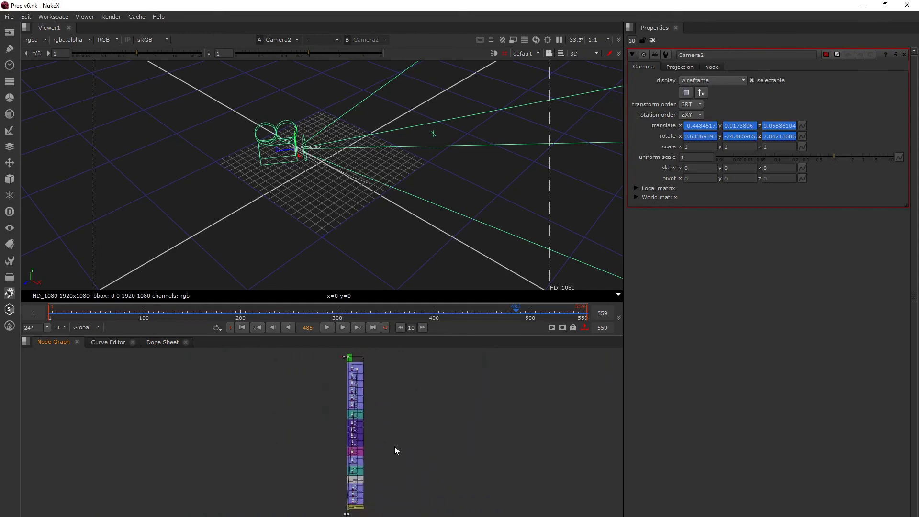